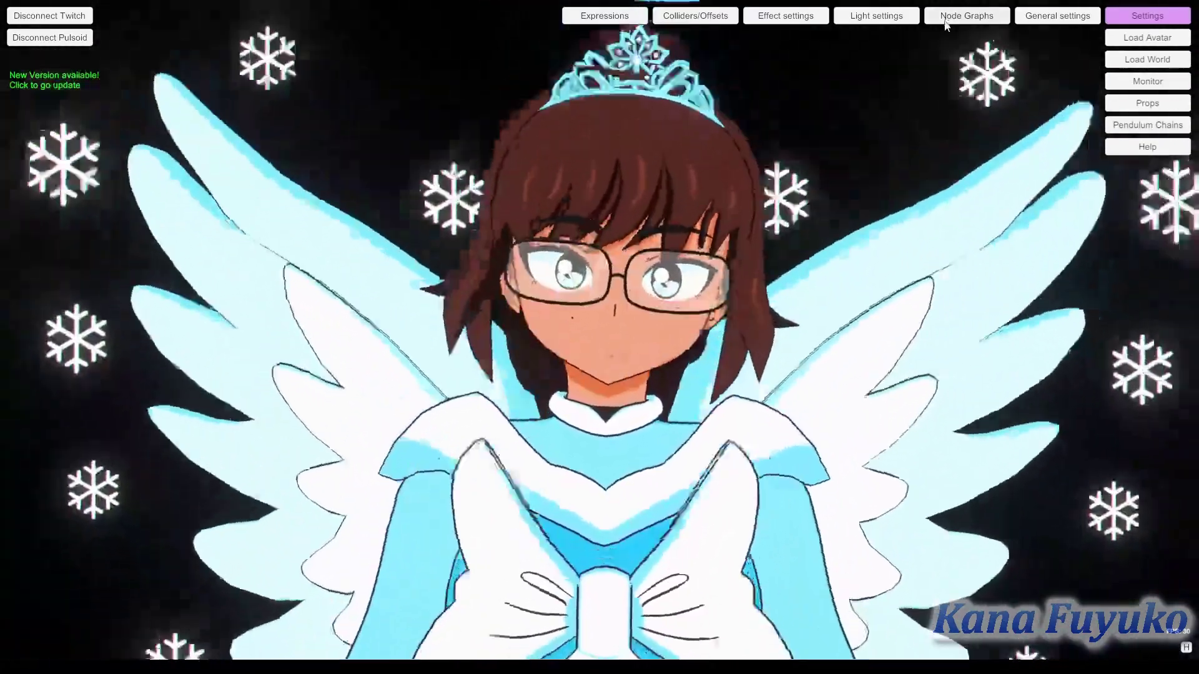
Open the node graph editor and move its window toward the centre of the screen
{"action": "left_click", "coordinate": [946, 22]}
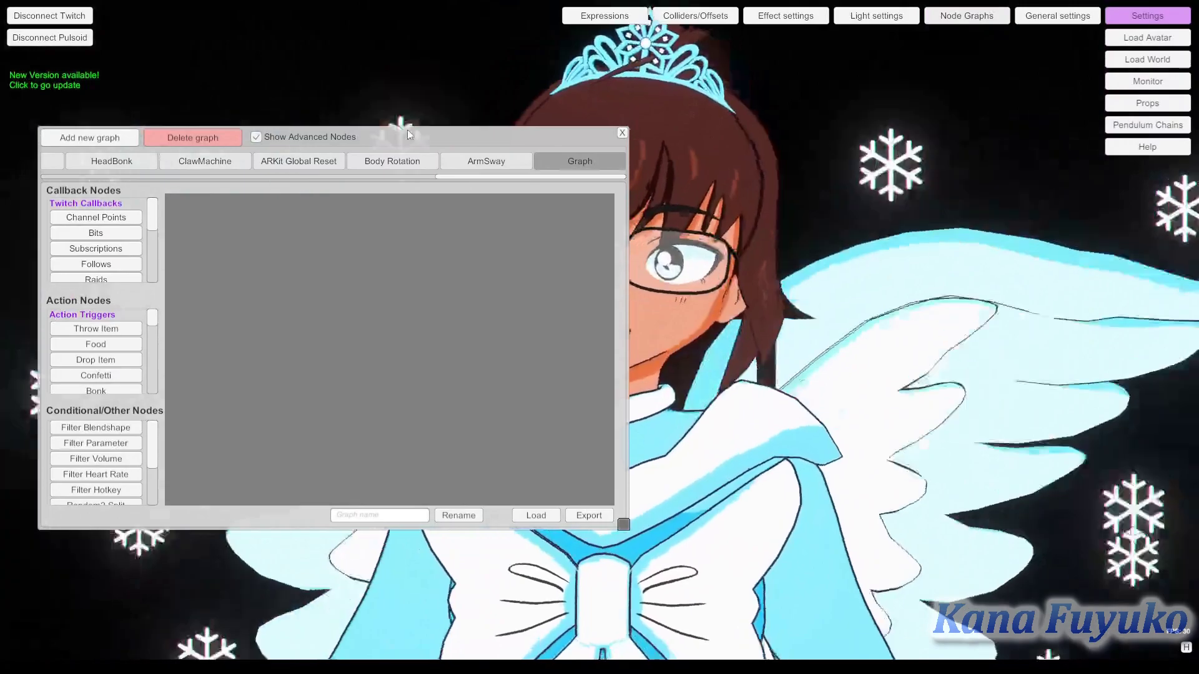
{"action": "left_click_drag", "start_coordinate": [408, 131], "coordinate": [630, 103]}
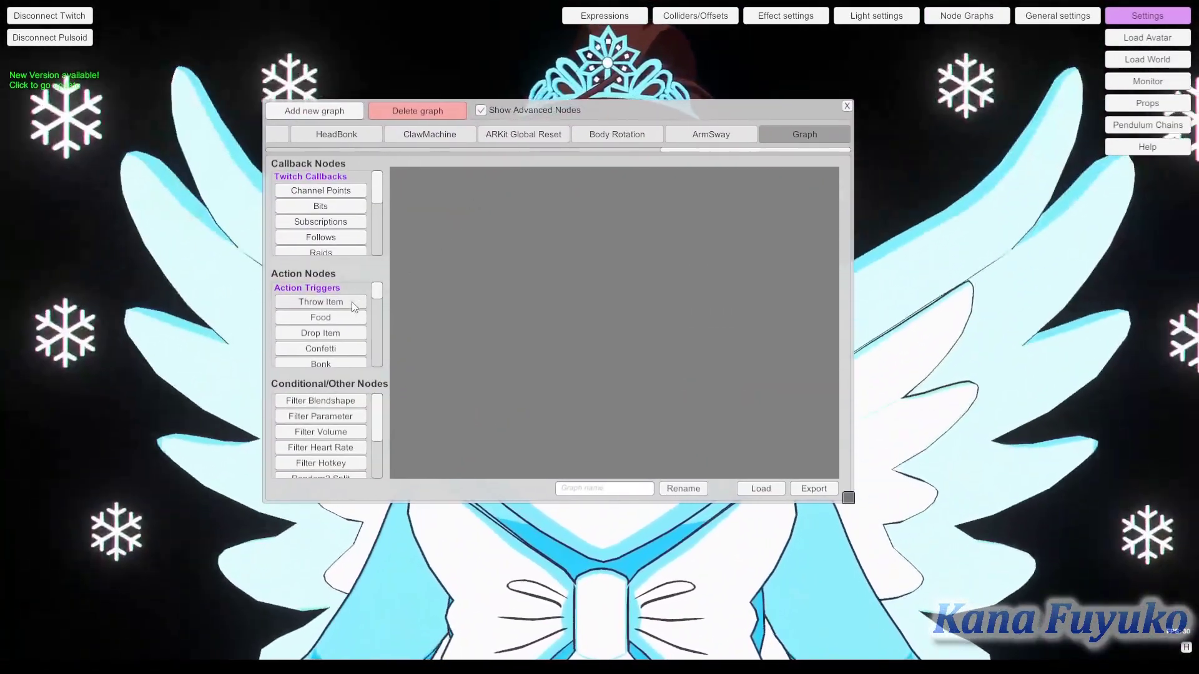
{"action": "left_click_drag", "start_coordinate": [378, 190], "coordinate": [381, 222]}
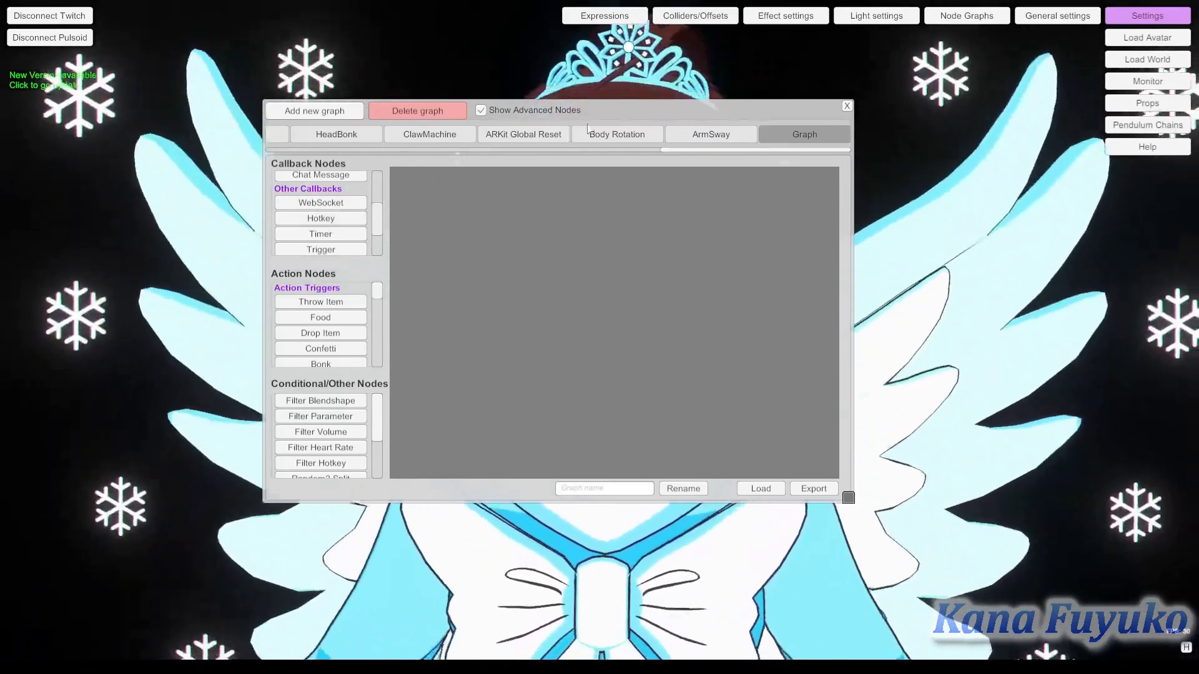
{"action": "left_click_drag", "start_coordinate": [609, 113], "coordinate": [603, 150]}
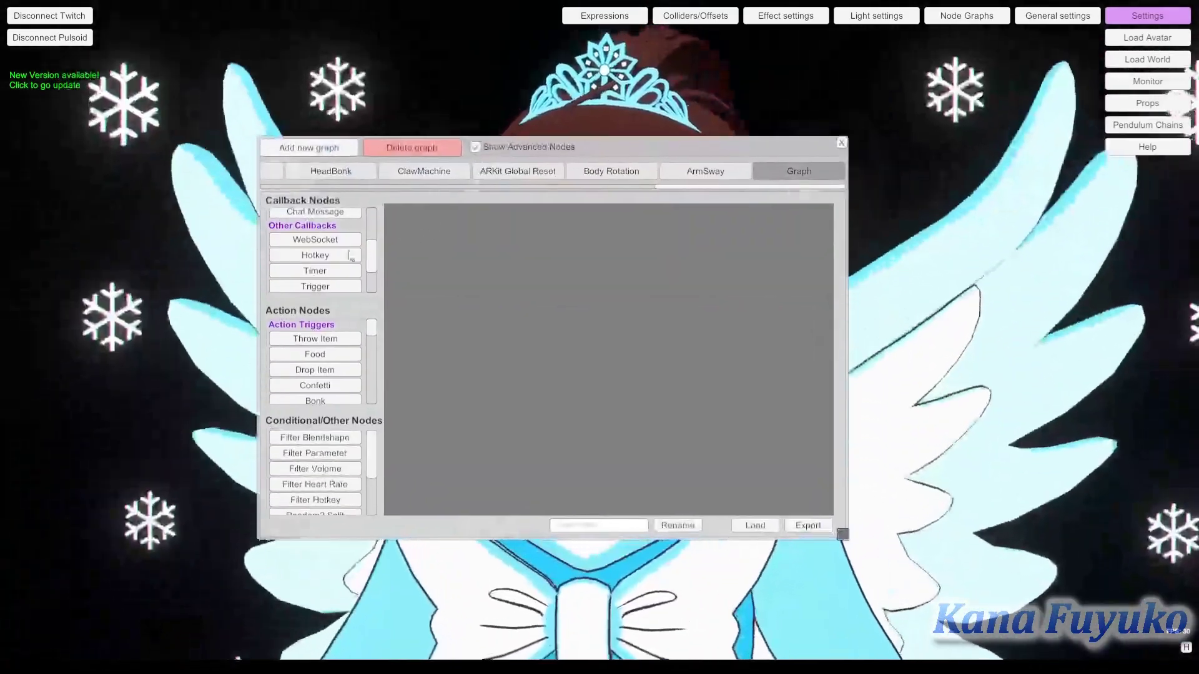
Add a Hotkey node to the graph and set its trigger to NumPad 1
{"action": "left_click", "coordinate": [315, 255]}
{"action": "left_click_drag", "start_coordinate": [589, 334], "coordinate": [454, 263]}
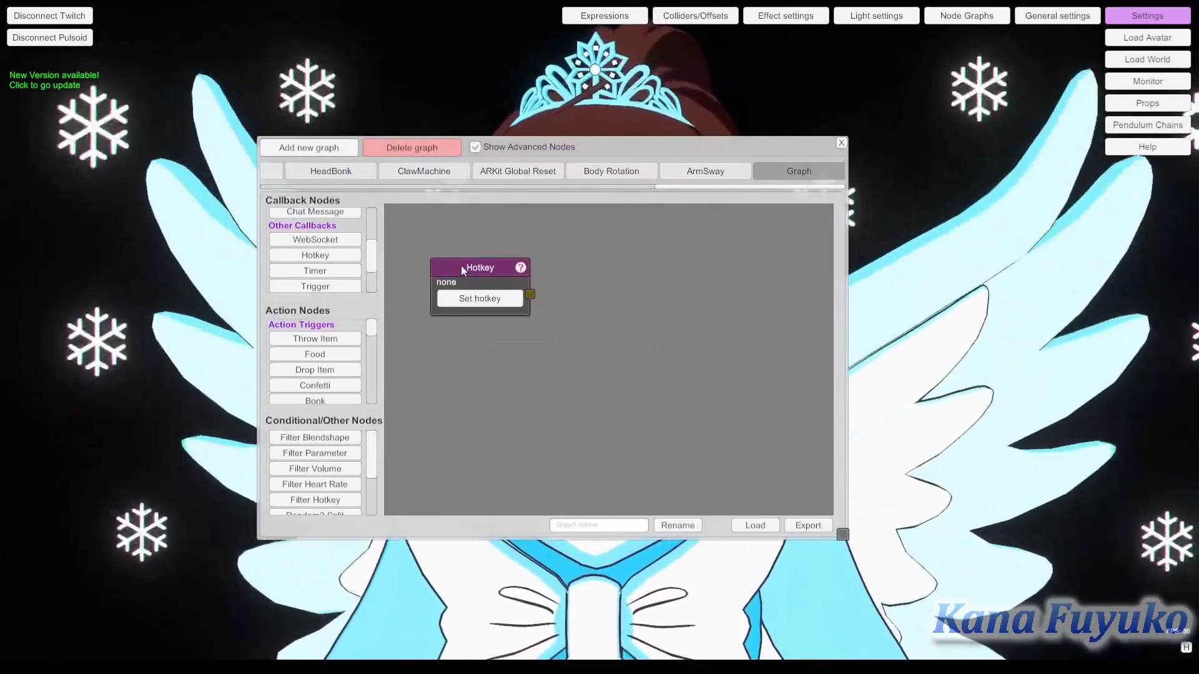
{"action": "left_click", "coordinate": [464, 301]}
{"action": "key", "text": "1"}
{"action": "left_click", "coordinate": [464, 303]}
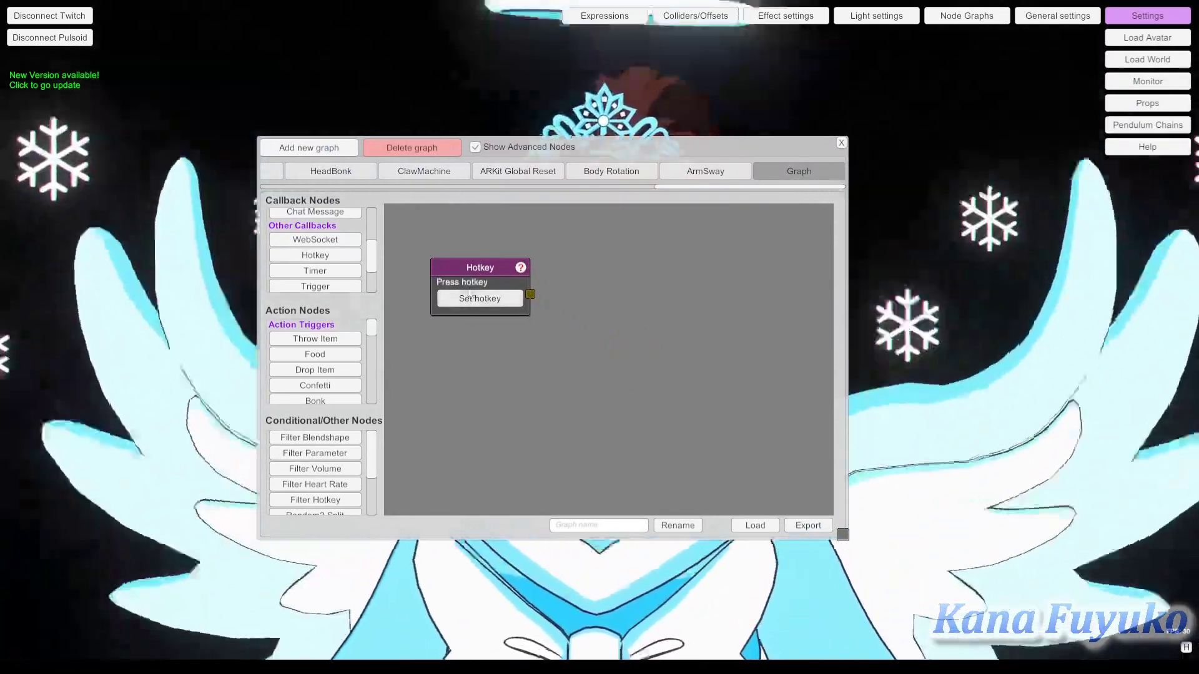
{"action": "key", "text": "KP_1"}
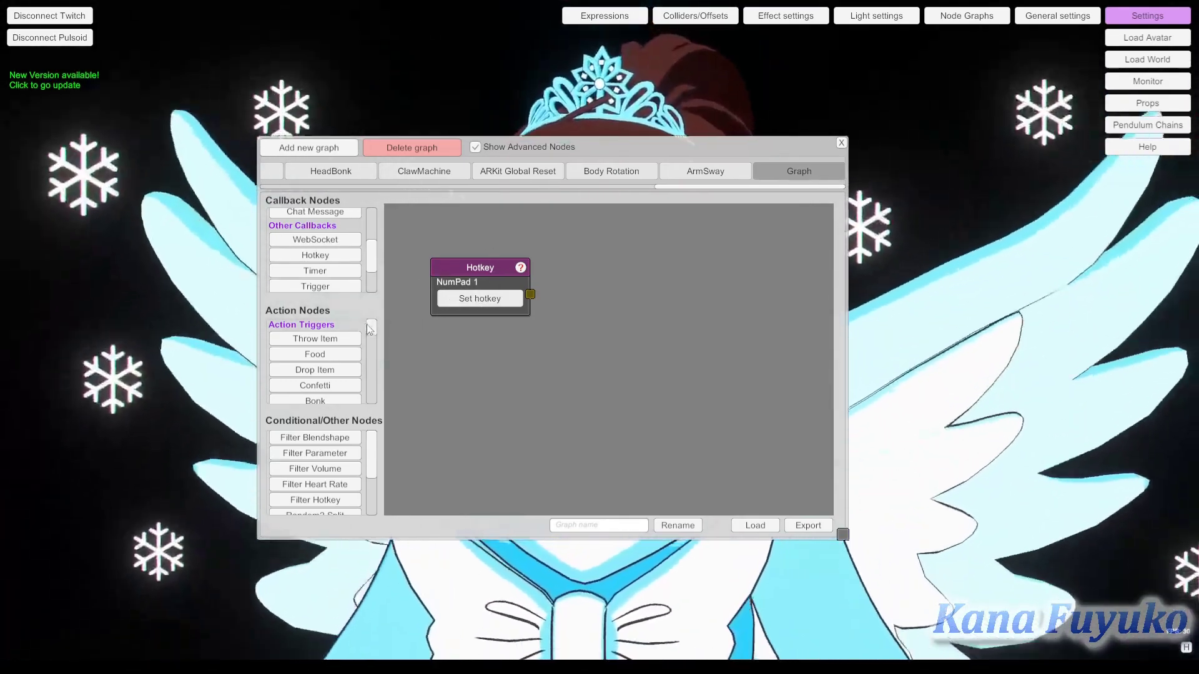
Scroll the Action Nodes list to reach the Blendshape node
{"action": "left_click_drag", "start_coordinate": [372, 327], "coordinate": [376, 362]}
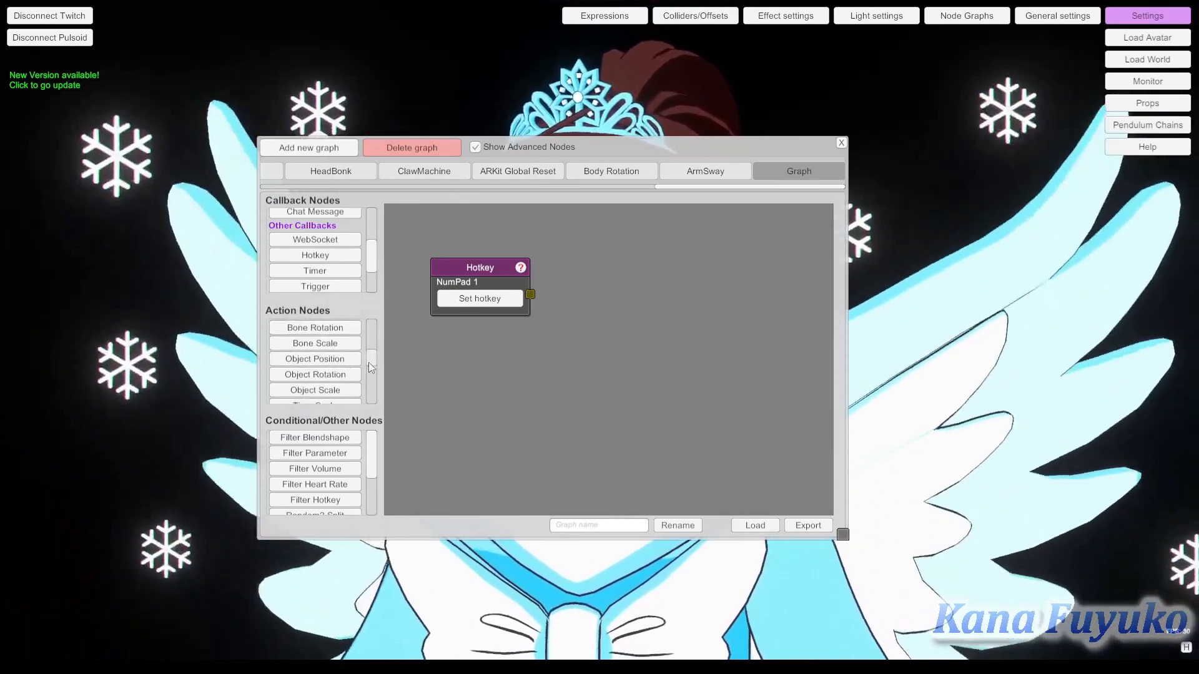
{"action": "scroll", "coordinate": [348, 354], "scroll_direction": "up", "scroll_amount": 2}
{"action": "scroll", "coordinate": [337, 363], "scroll_direction": "up", "scroll_amount": 1}
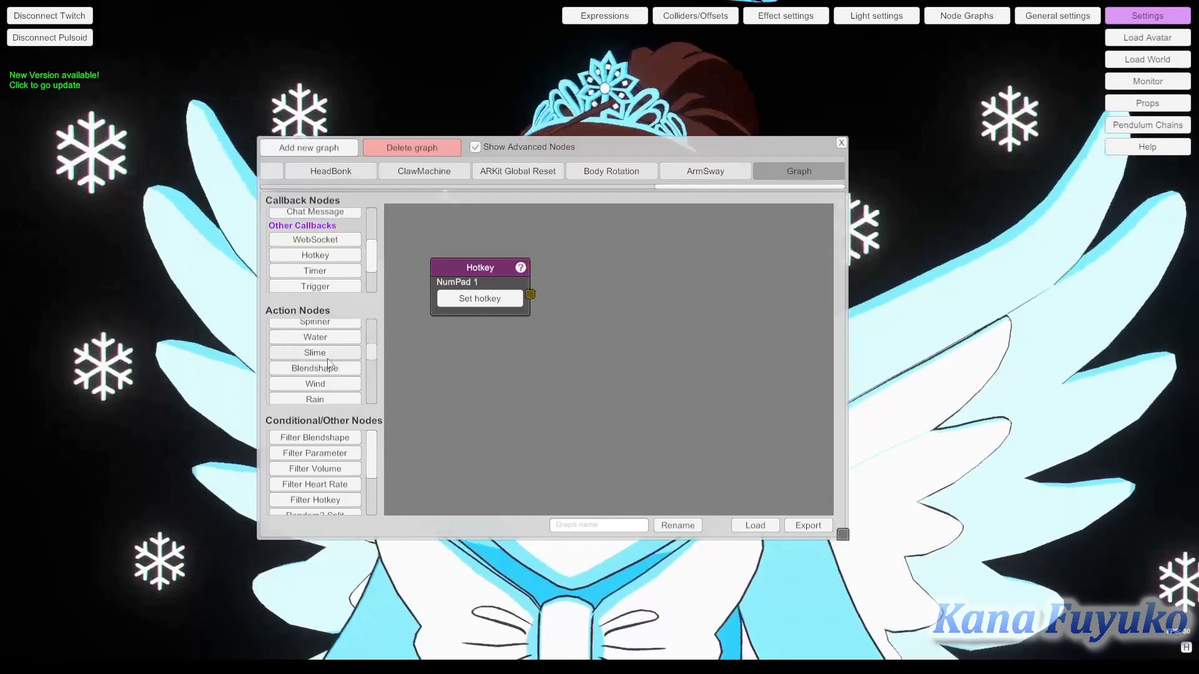
Add a Blendshape node, wire the NumPad 1 Hotkey into it, and name its blendshape Angry
{"action": "left_click", "coordinate": [323, 368]}
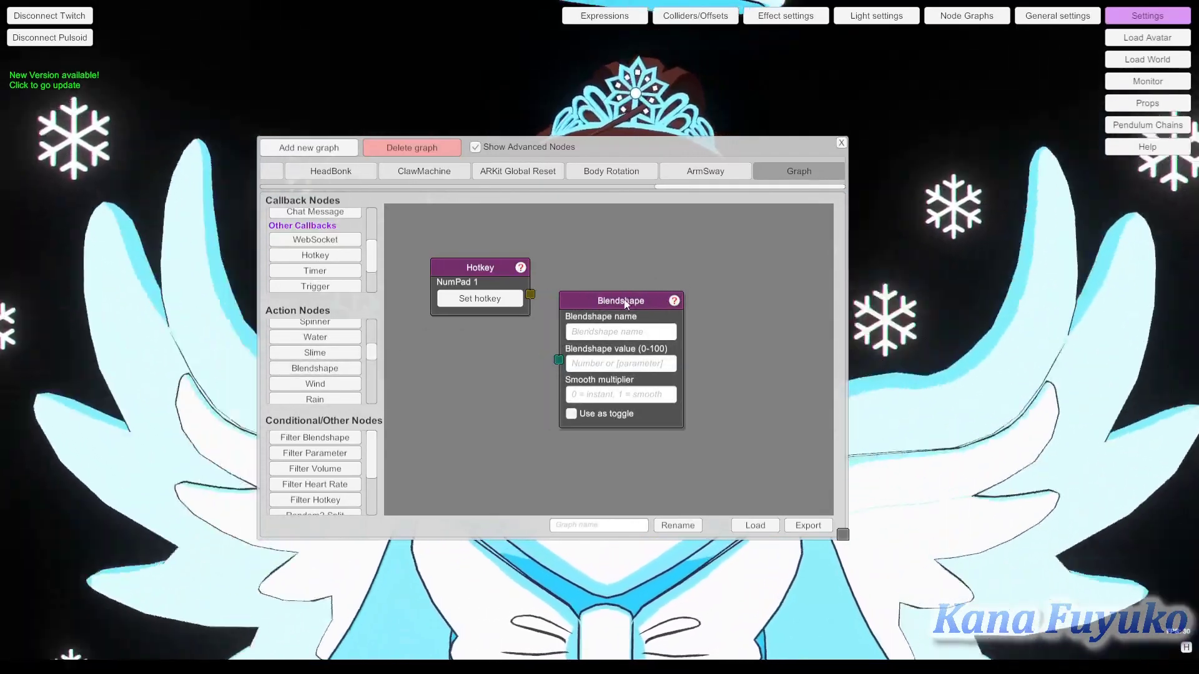
{"action": "left_click_drag", "start_coordinate": [624, 303], "coordinate": [725, 245]}
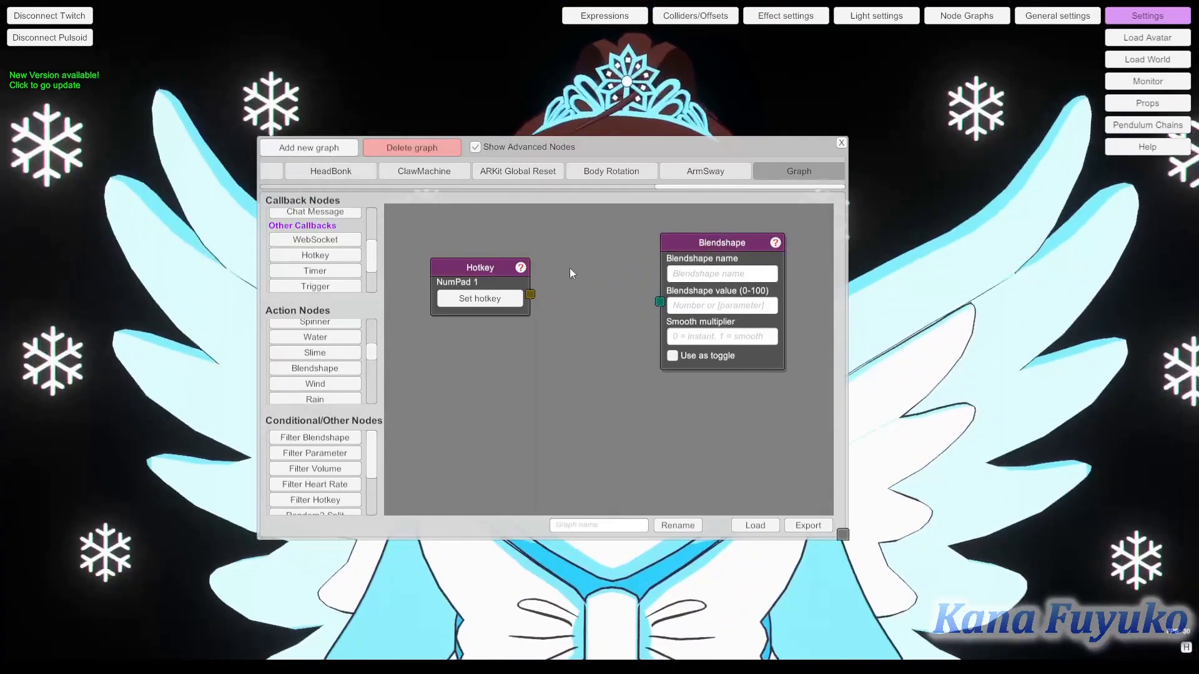
{"action": "left_click_drag", "start_coordinate": [530, 294], "coordinate": [660, 302]}
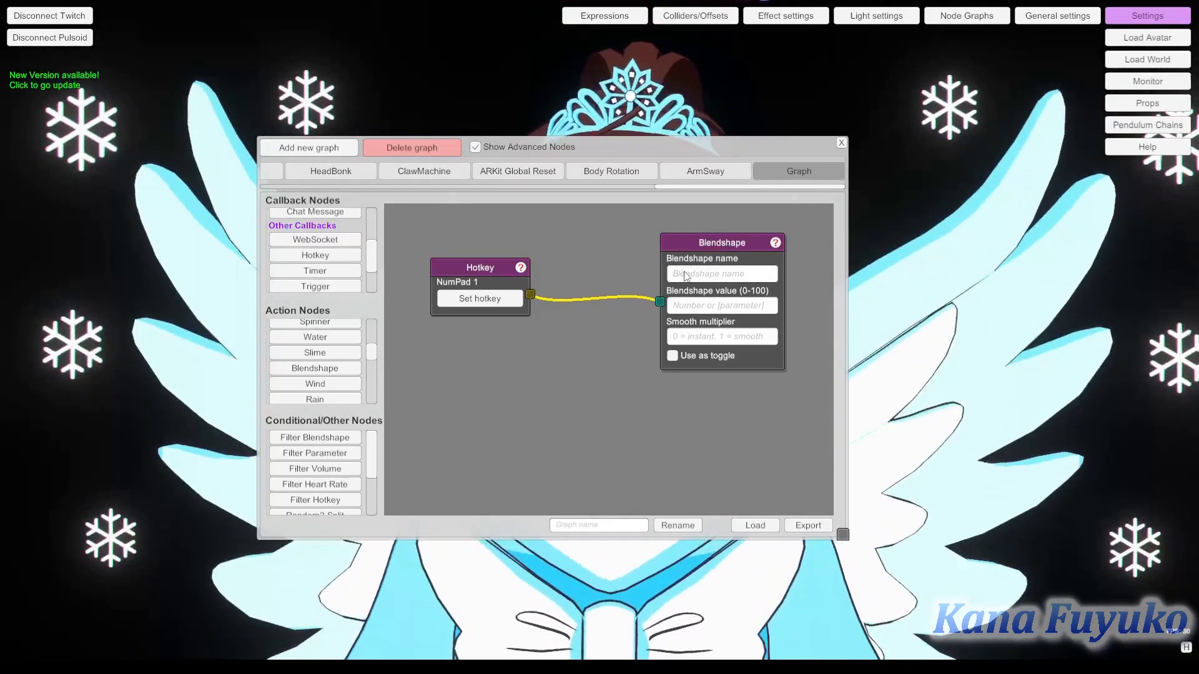
{"action": "left_click", "coordinate": [695, 276]}
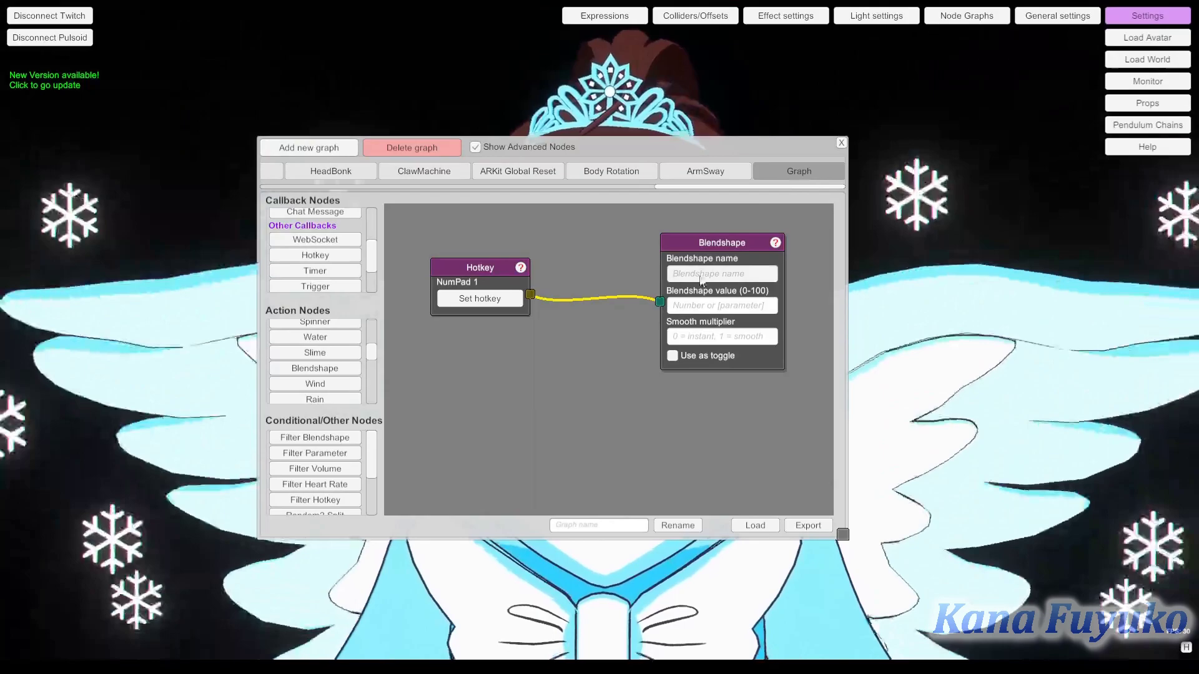
{"action": "type", "text": "Angry"}
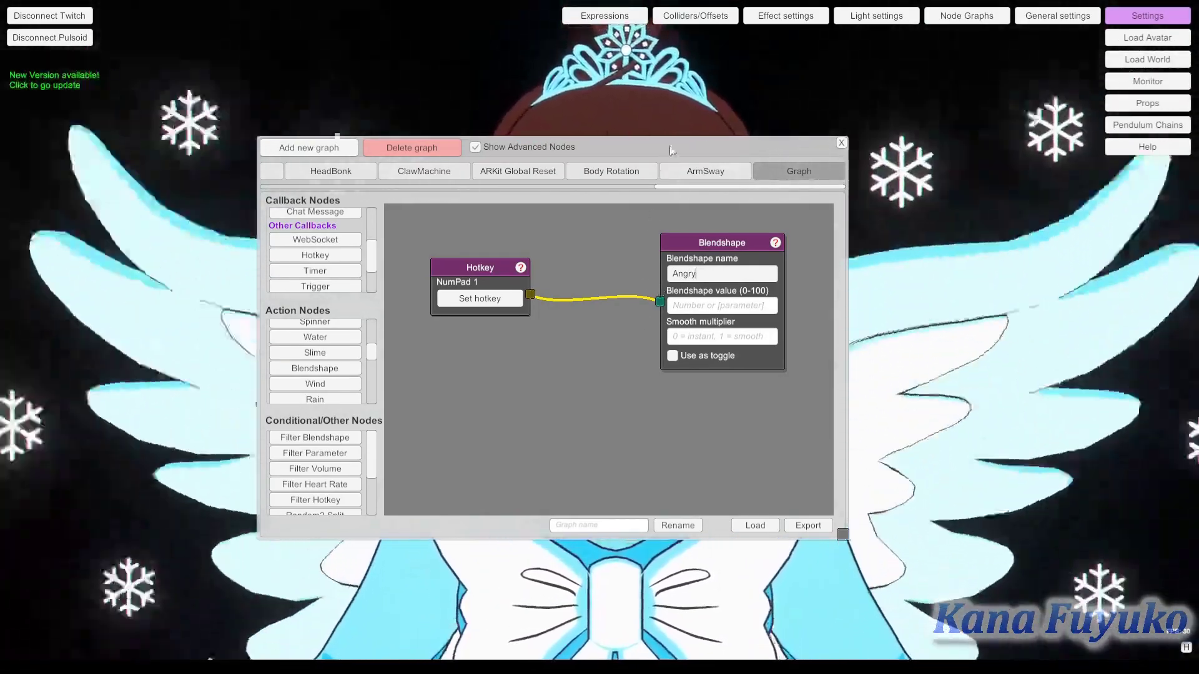
{"action": "left_click_drag", "start_coordinate": [665, 144], "coordinate": [371, 141]}
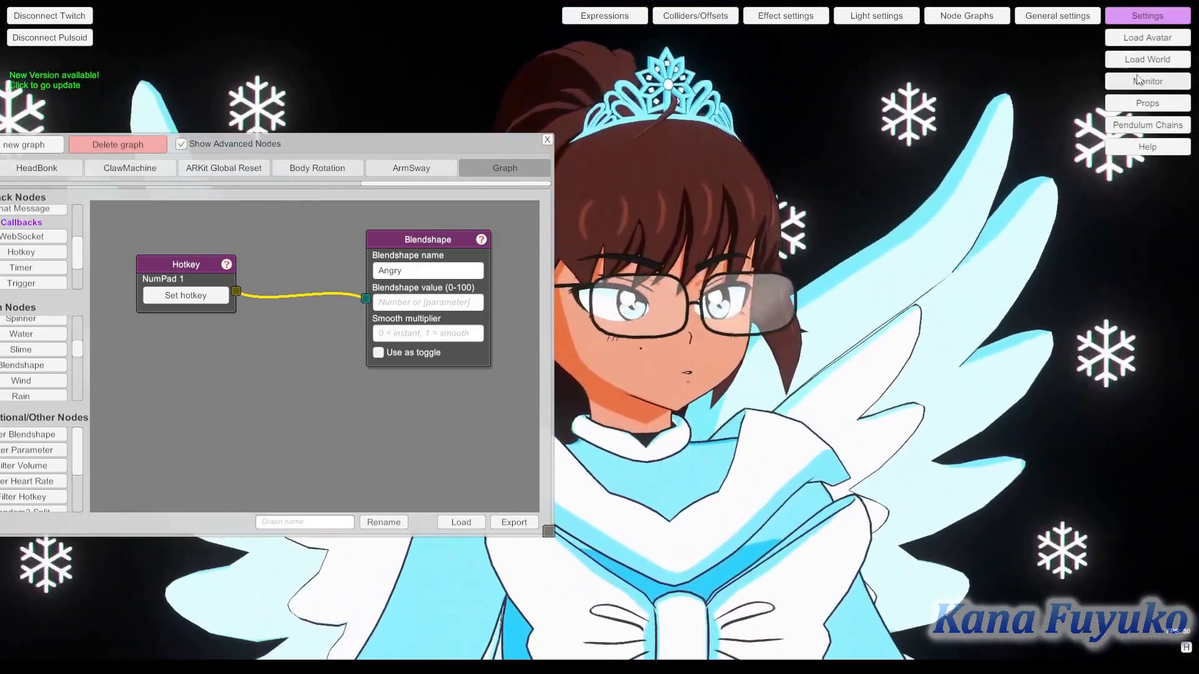
{"action": "left_click", "coordinate": [1137, 80]}
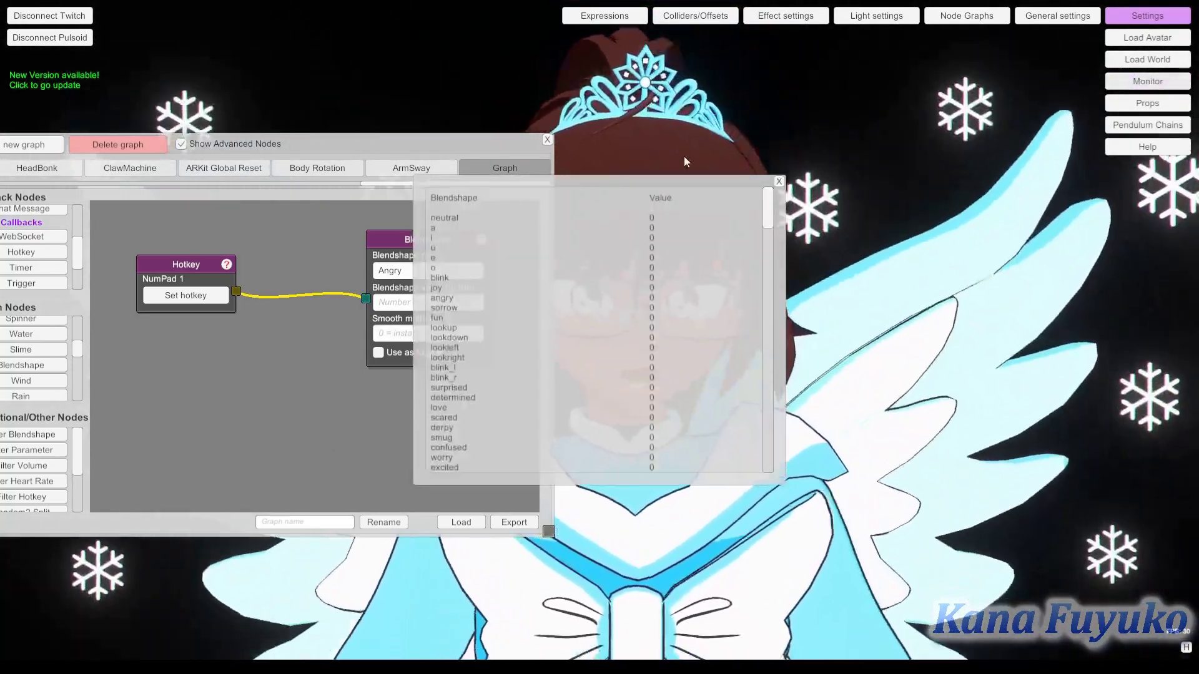
{"action": "left_click_drag", "start_coordinate": [768, 215], "coordinate": [737, 375]}
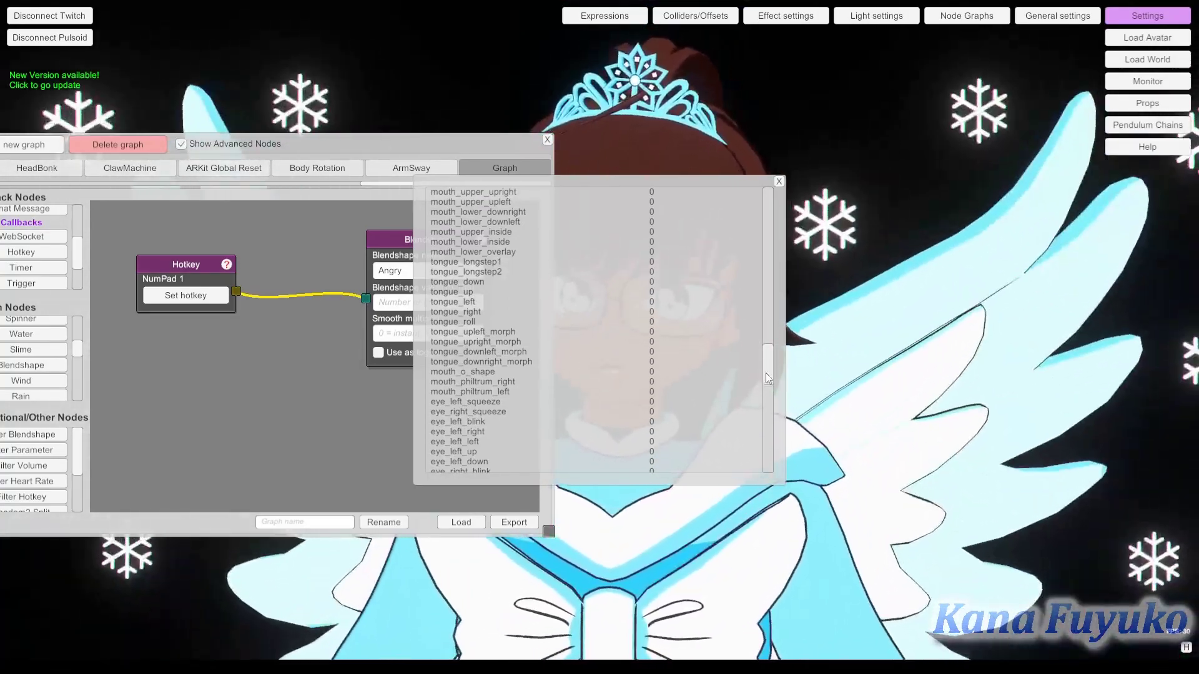
{"action": "left_click_drag", "start_coordinate": [766, 373], "coordinate": [776, 193]}
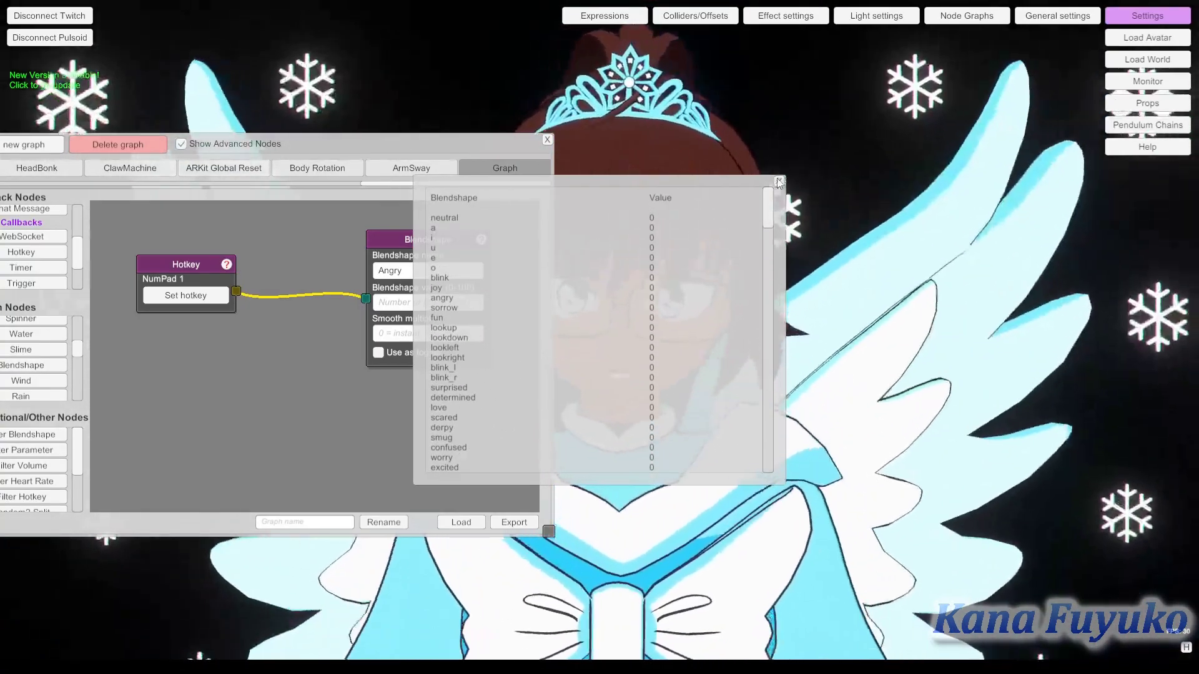
Give the Angry node value 100, smooth multiplier 0.01 and toggle mode, then test with NumPad 1
{"action": "left_click", "coordinate": [780, 181]}
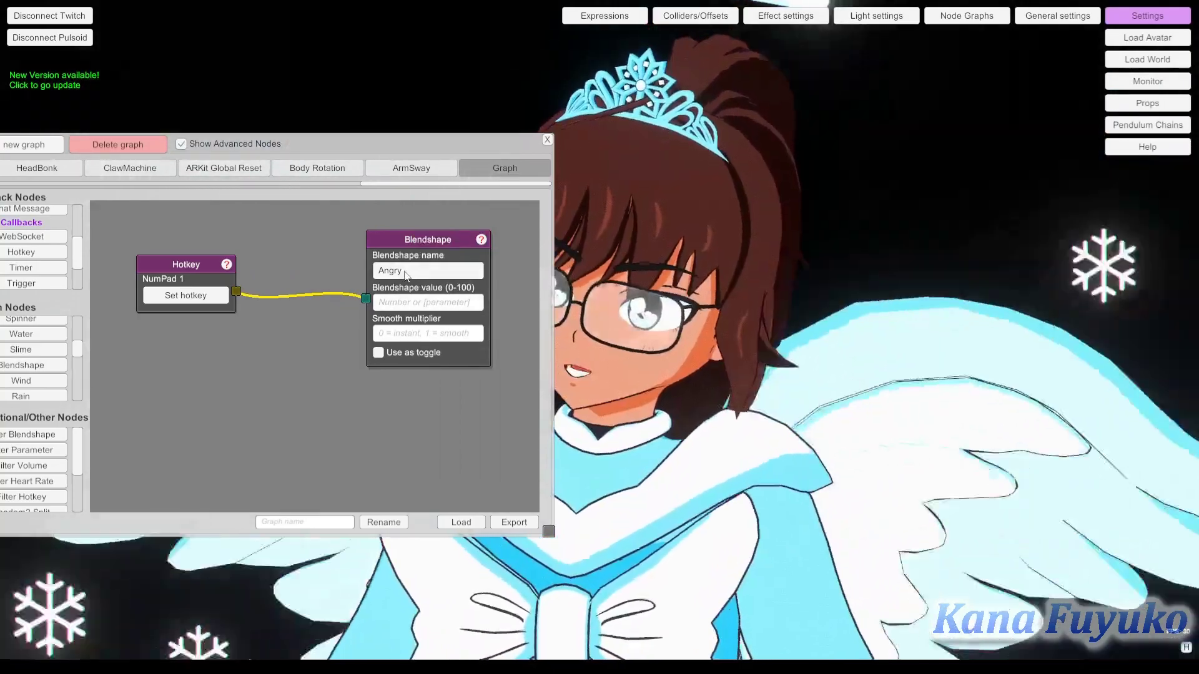
{"action": "left_click", "coordinate": [405, 305]}
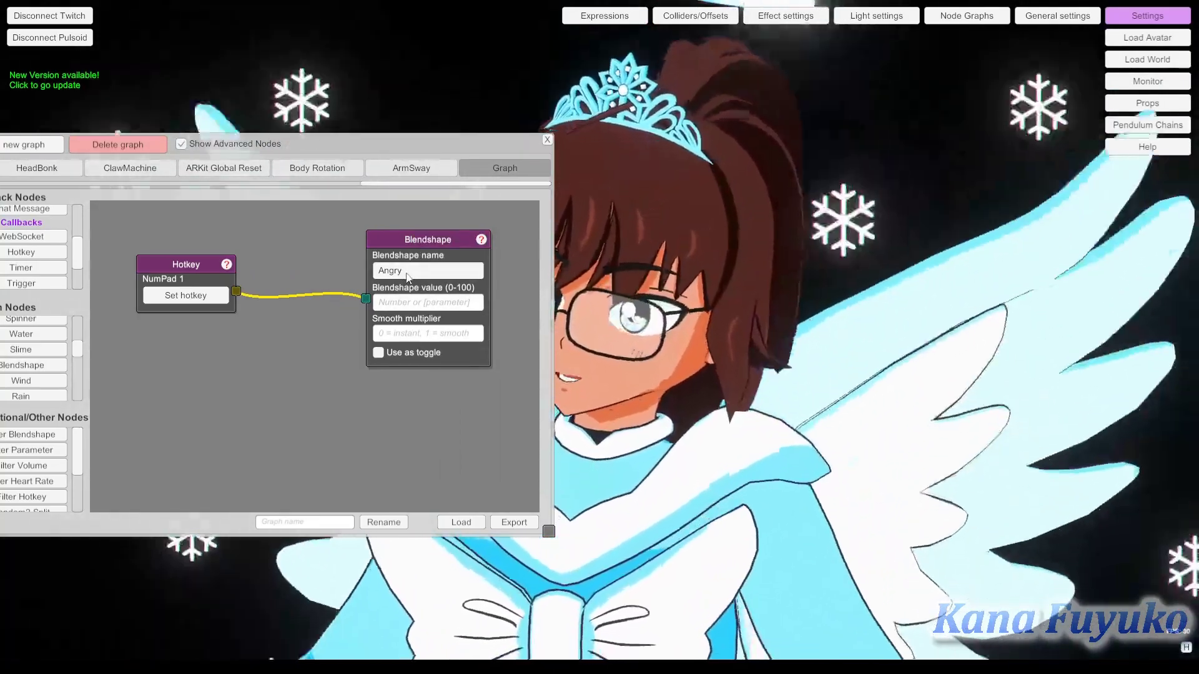
{"action": "type", "text": "100"}
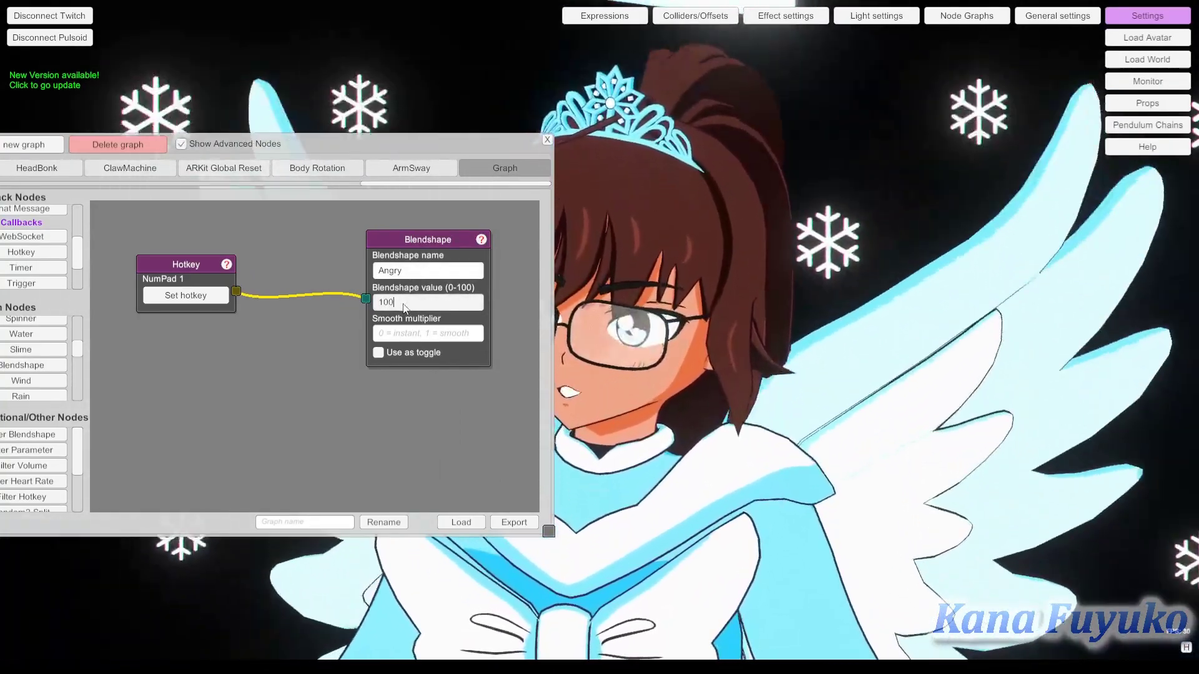
{"action": "left_click", "coordinate": [407, 334]}
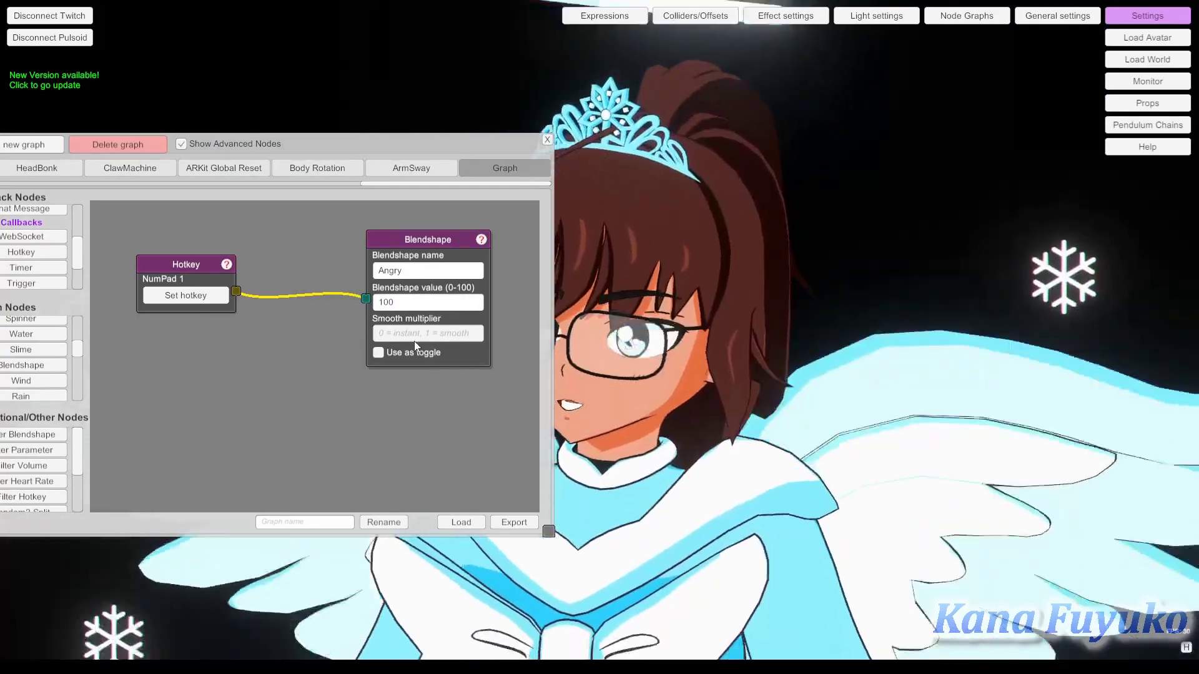
{"action": "type", "text": "0.01"}
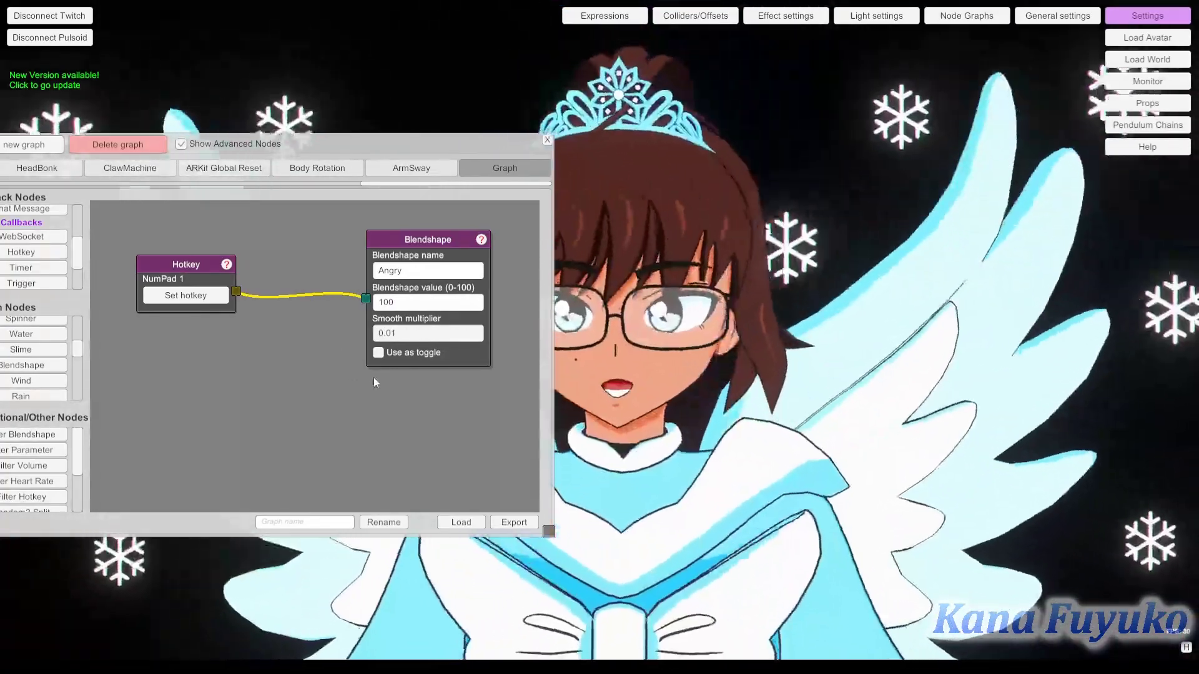
{"action": "left_click", "coordinate": [377, 352]}
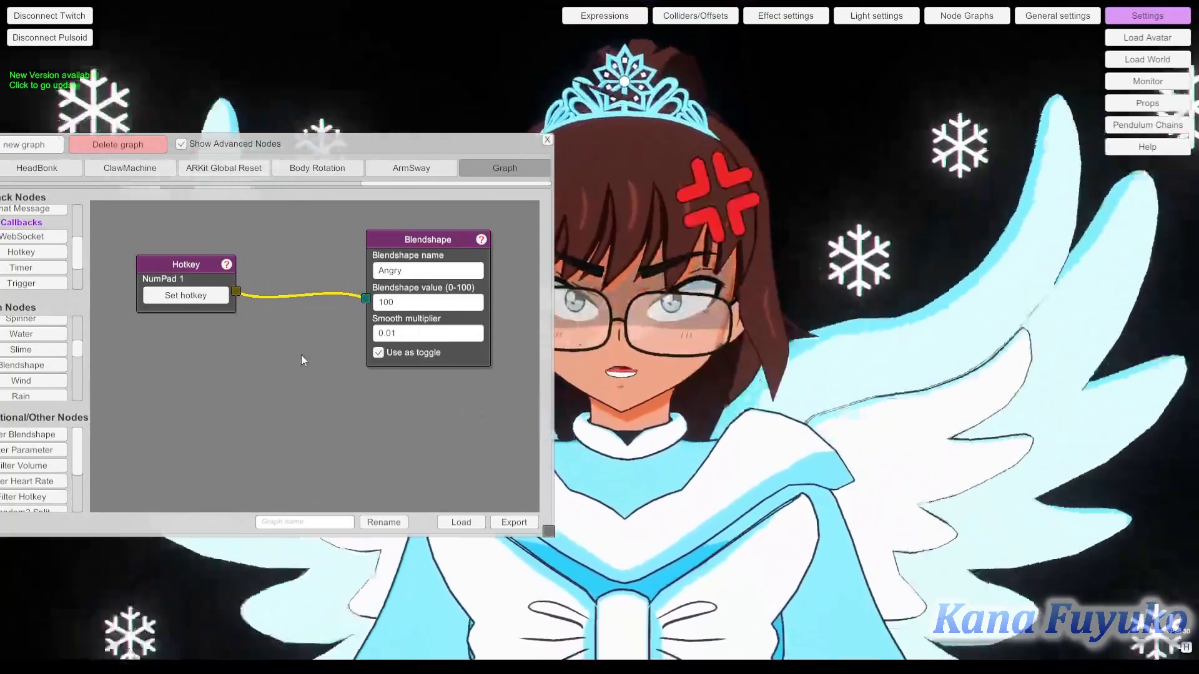
{"action": "key", "text": "KP_1"}
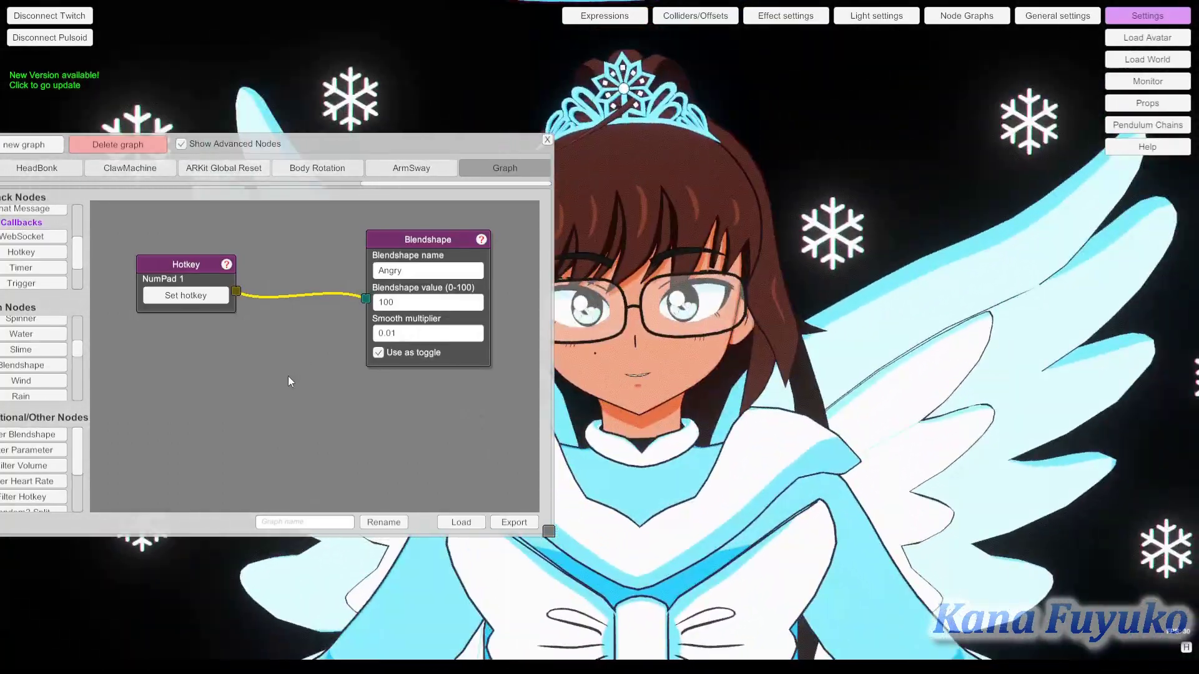
{"action": "key", "text": "KP_1"}
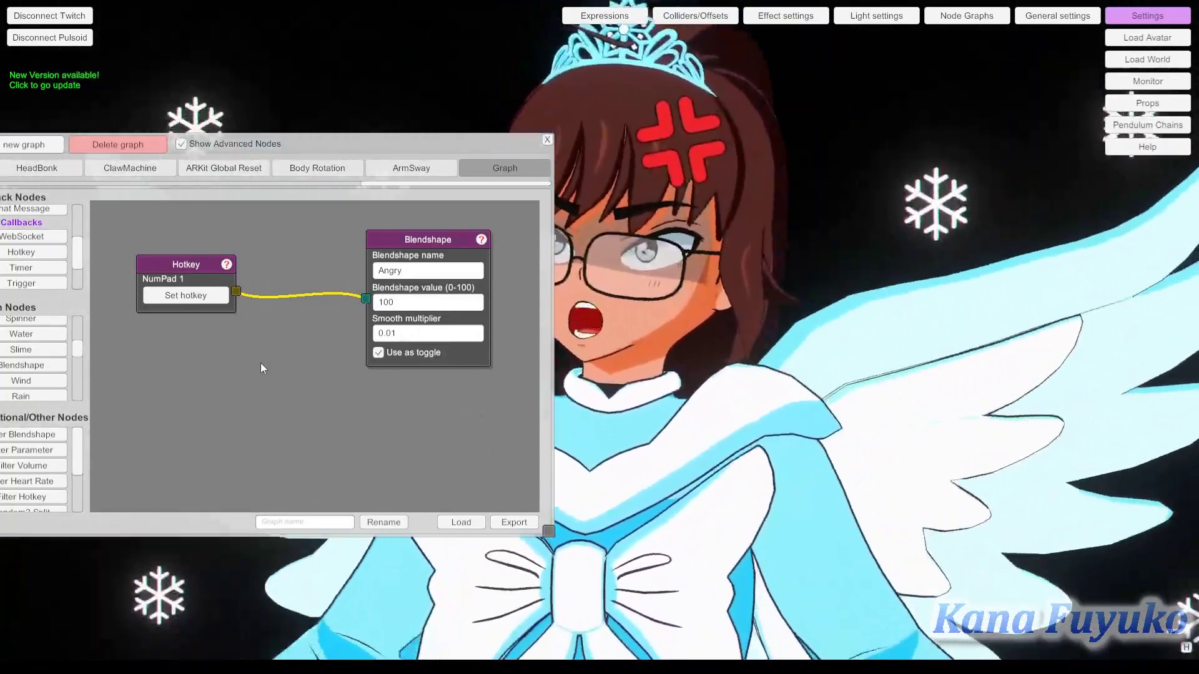
Duplicate the Hotkey and Angry nodes, rename the copy Joy, set NumPad 2, and wire them
{"action": "left_click_drag", "start_coordinate": [252, 343], "coordinate": [274, 318]}
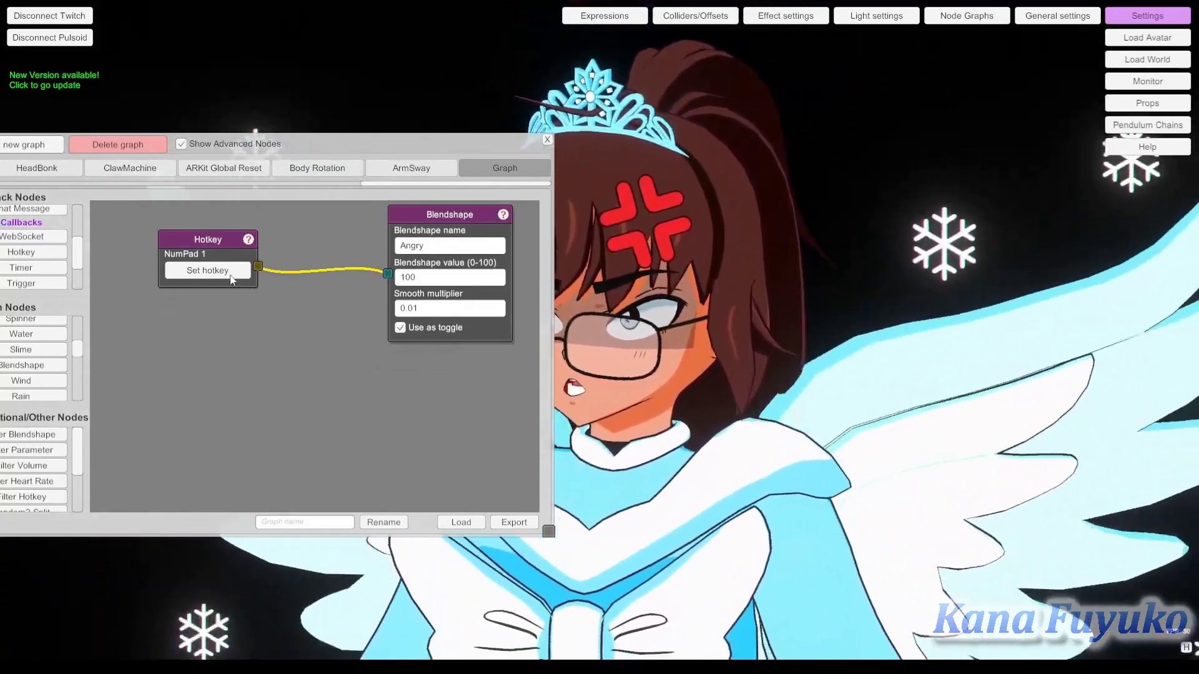
{"action": "left_click", "coordinate": [239, 265]}
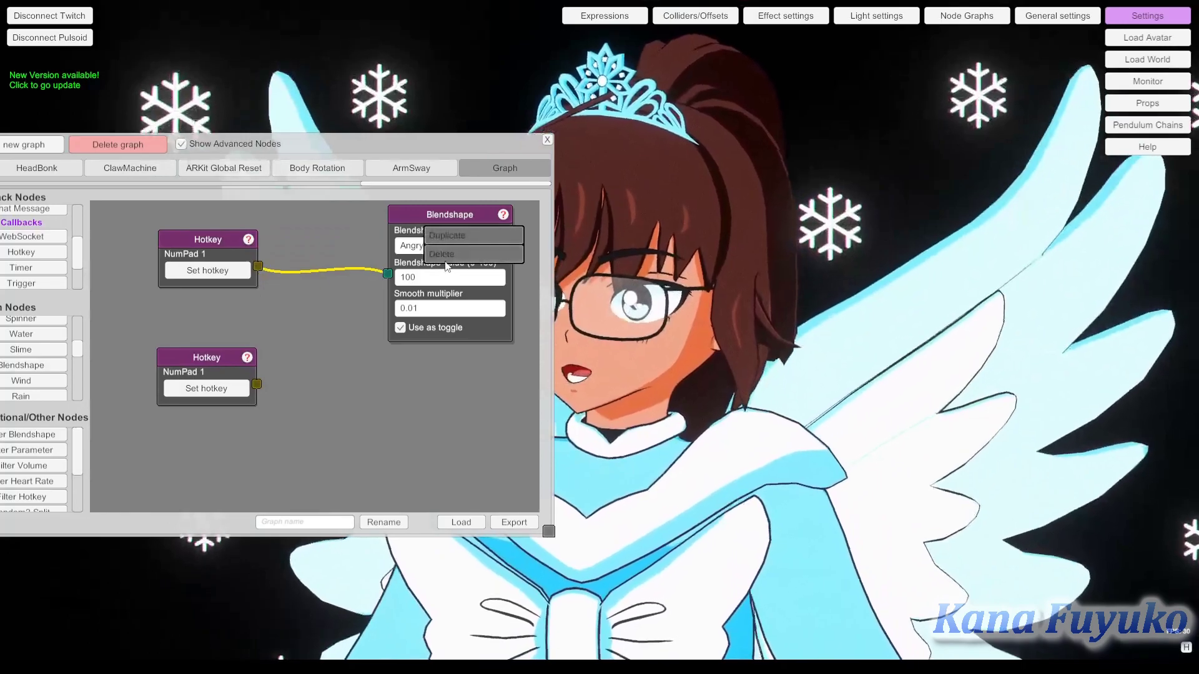
{"action": "right_click", "coordinate": [442, 229]}
{"action": "left_click", "coordinate": [447, 237]}
{"action": "left_click_drag", "start_coordinate": [436, 300], "coordinate": [435, 433]}
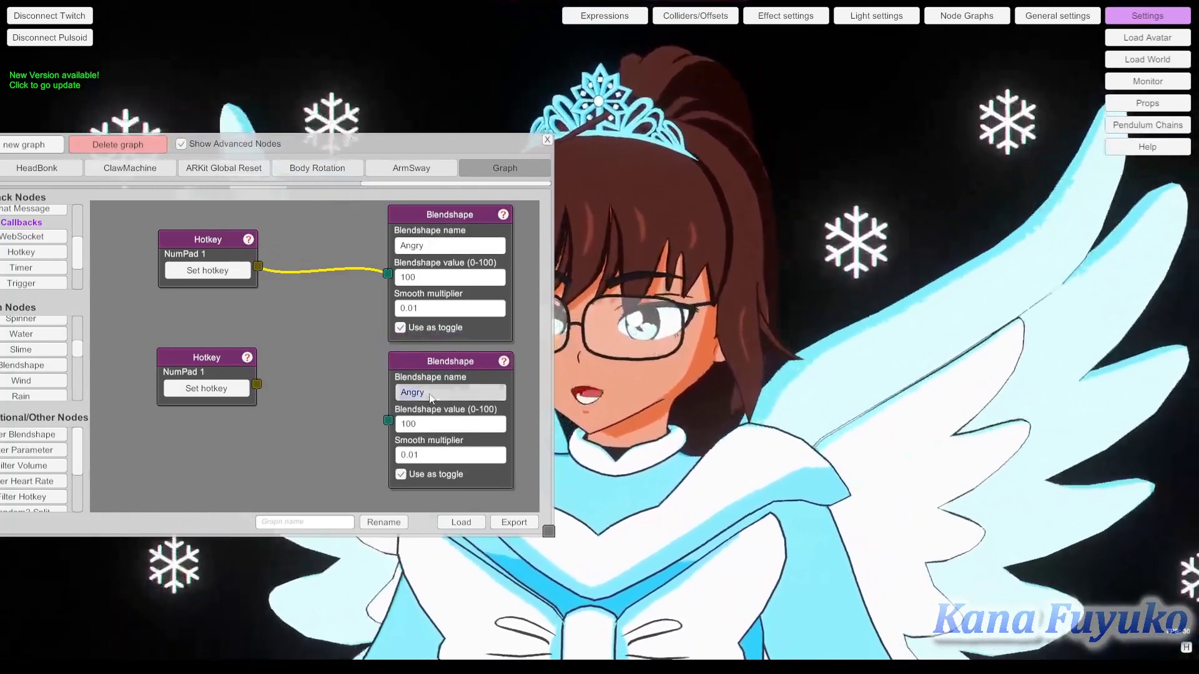
{"action": "left_click", "coordinate": [439, 392]}
{"action": "type", "text": "Joy"}
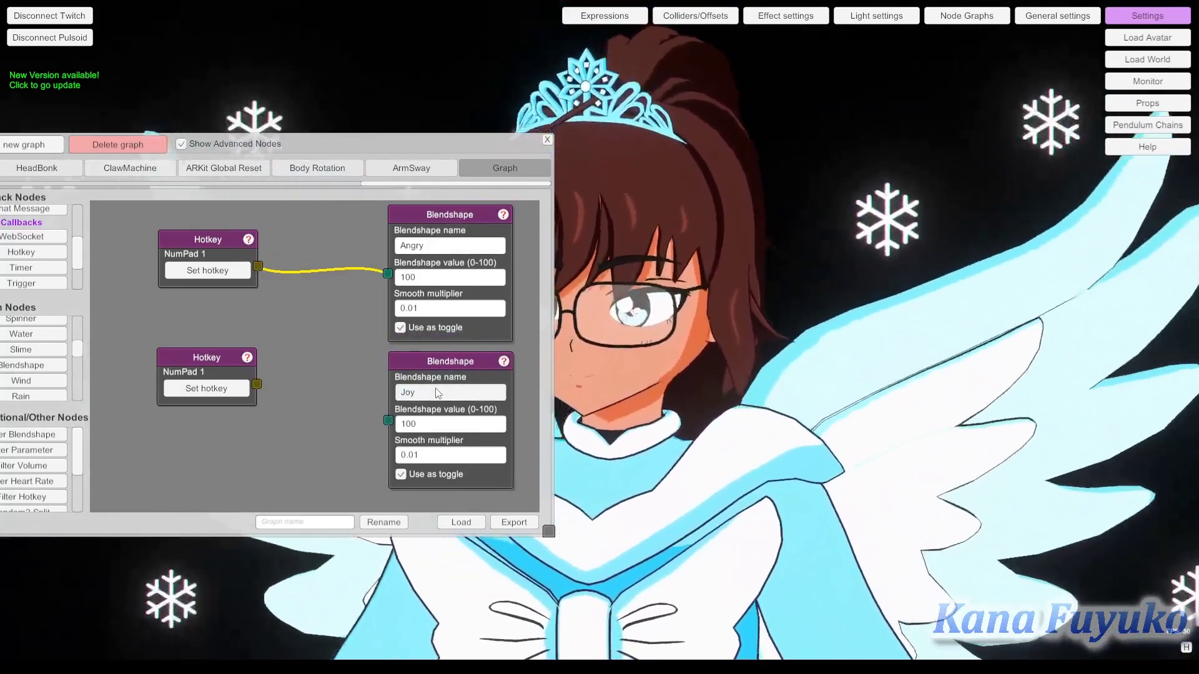
{"action": "key", "text": "KP_2"}
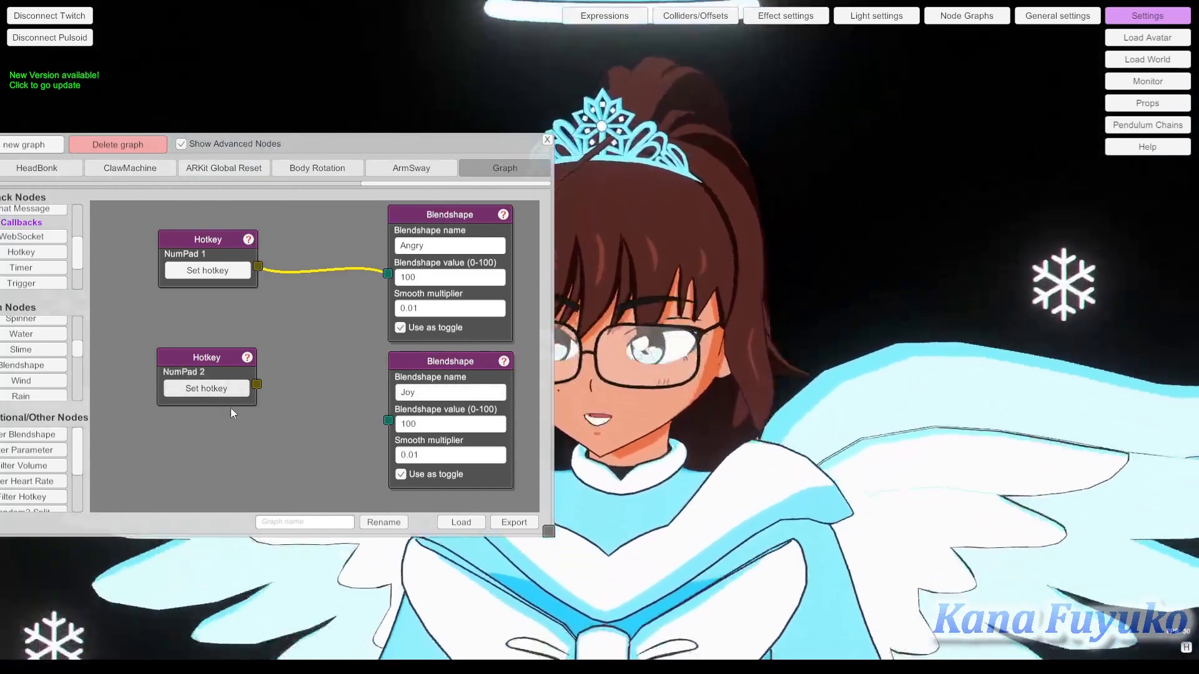
{"action": "left_click_drag", "start_coordinate": [257, 384], "coordinate": [388, 421]}
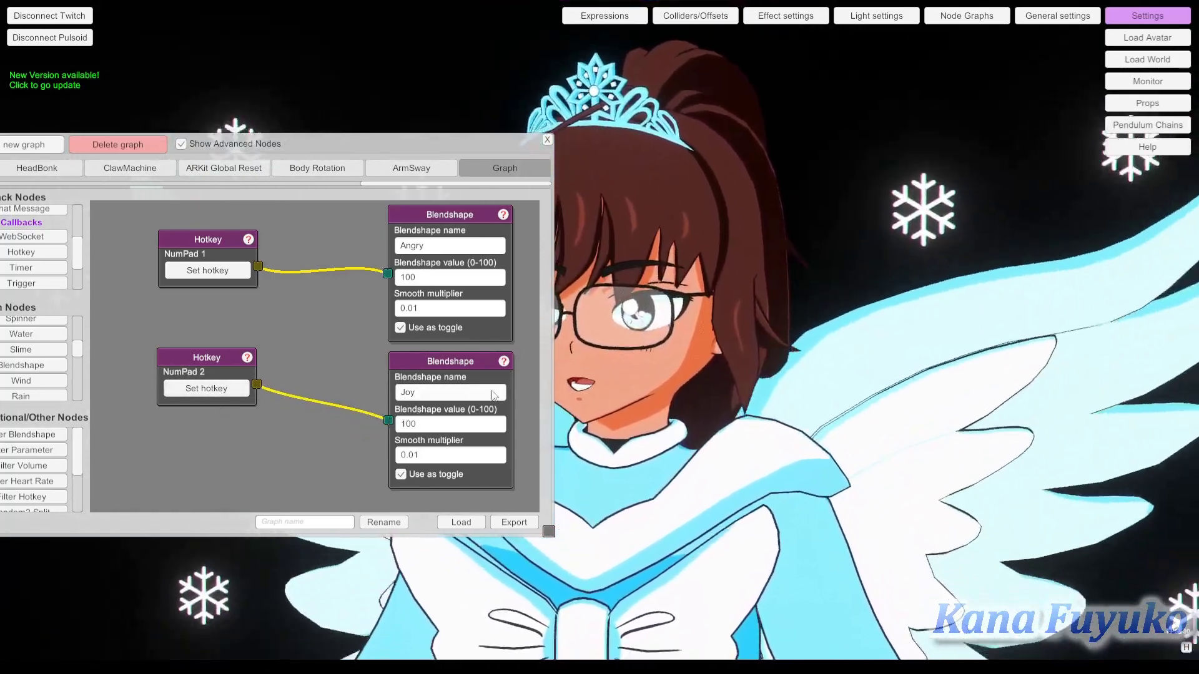
Test NumPad 1 and NumPad 2 to confirm Angry and Joy toggle exclusively
{"action": "key", "text": "KP_1"}
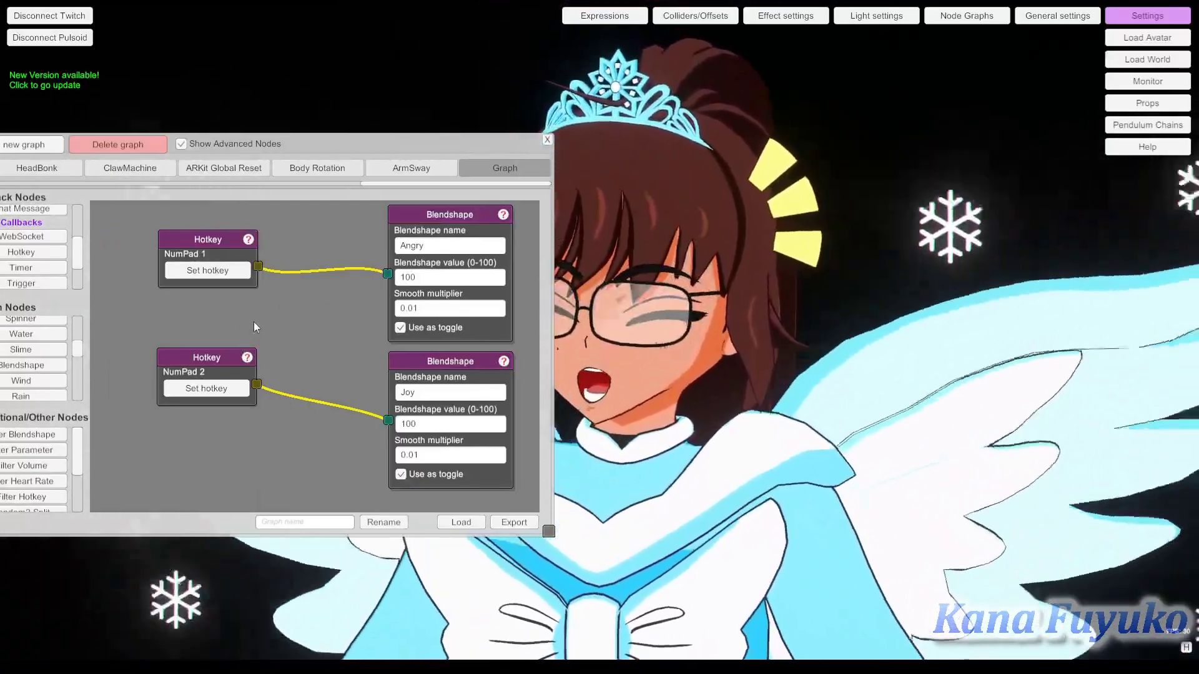
{"action": "key", "text": "KP_1"}
{"action": "left_click_drag", "start_coordinate": [248, 255], "coordinate": [244, 278]}
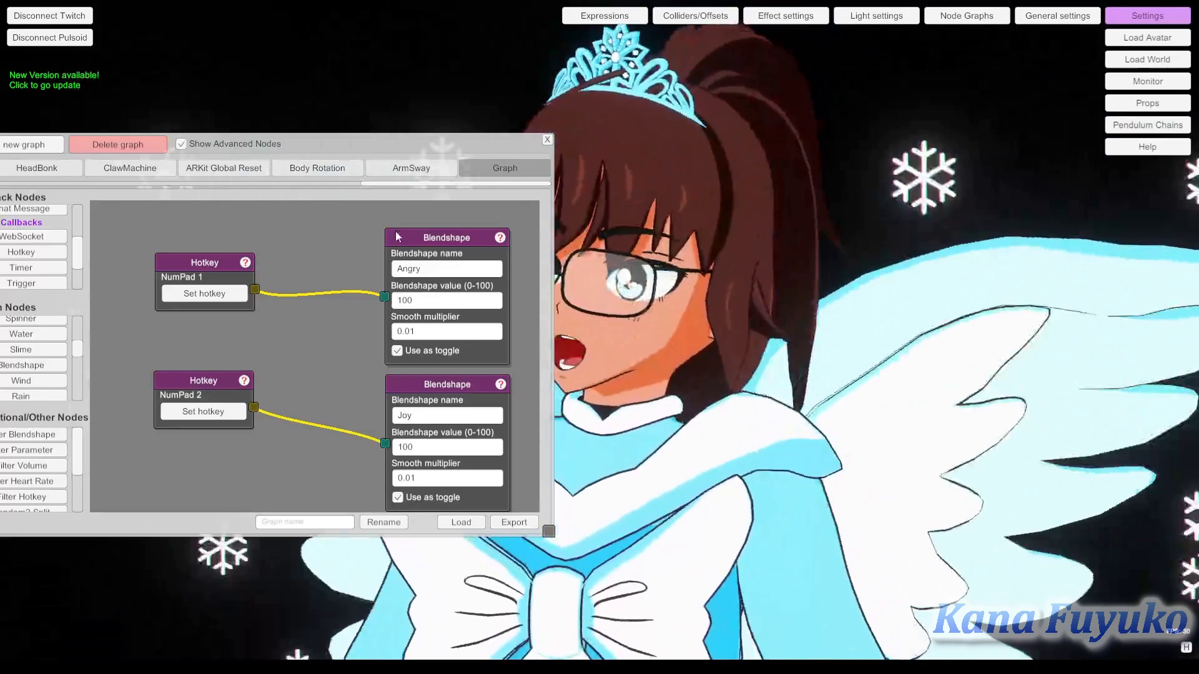
{"action": "left_click_drag", "start_coordinate": [304, 283], "coordinate": [287, 283]}
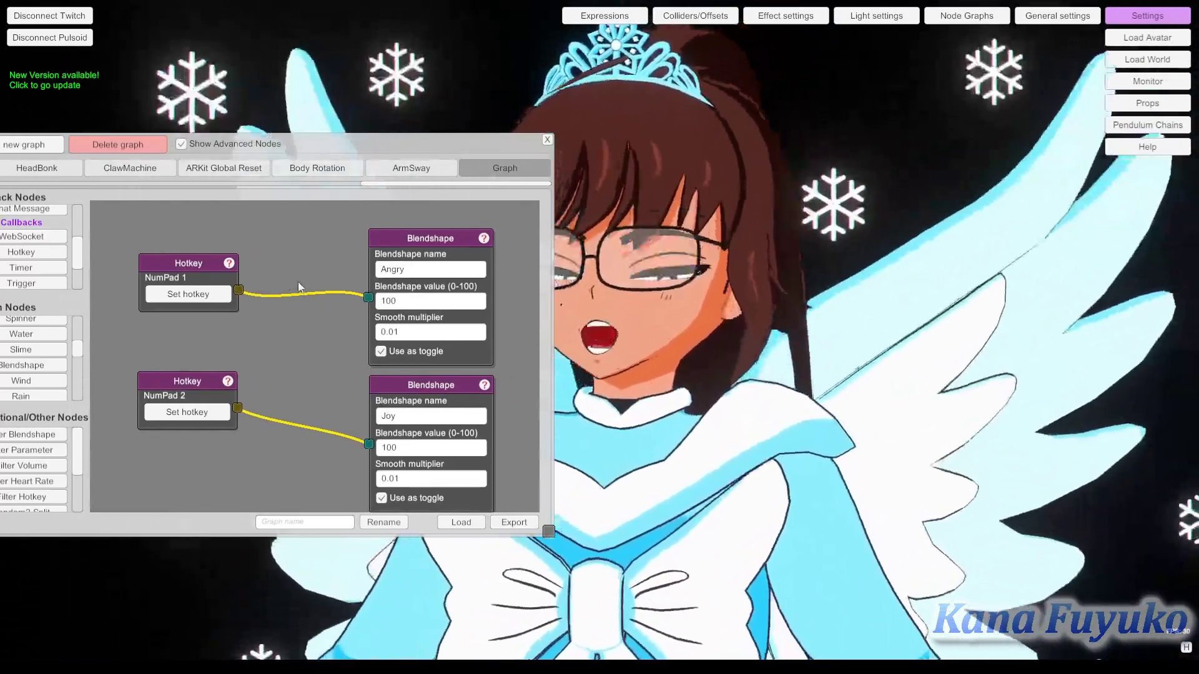
{"action": "key", "text": "KP_1"}
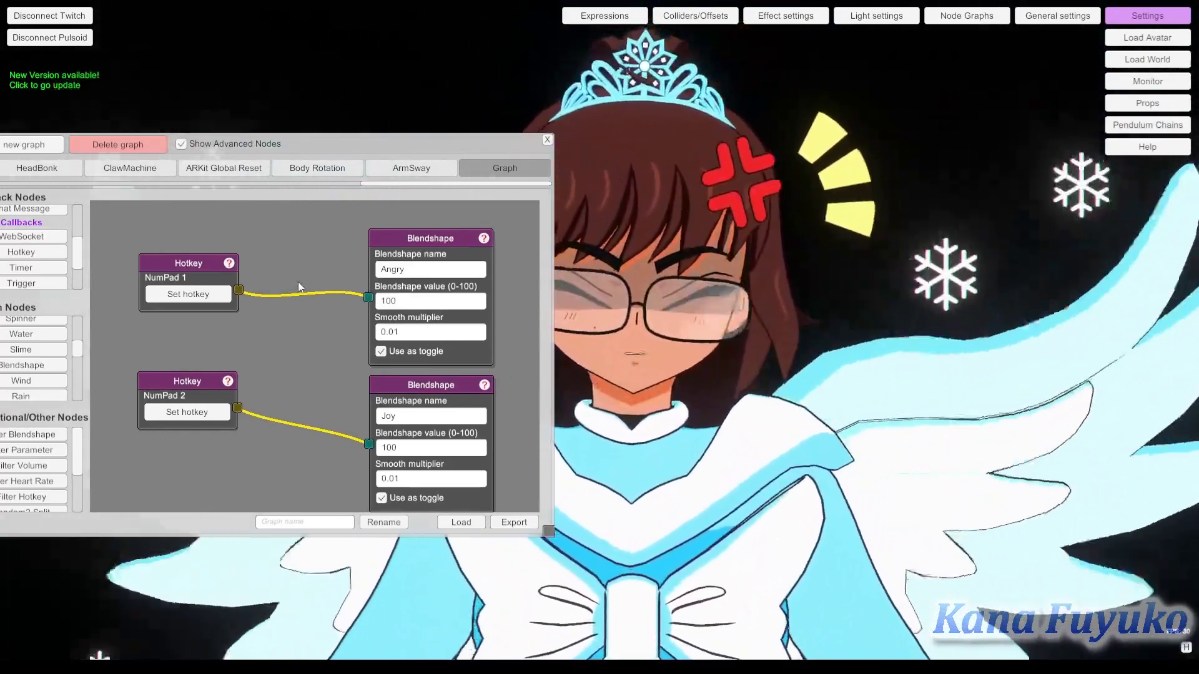
{"action": "key", "text": "KP_2"}
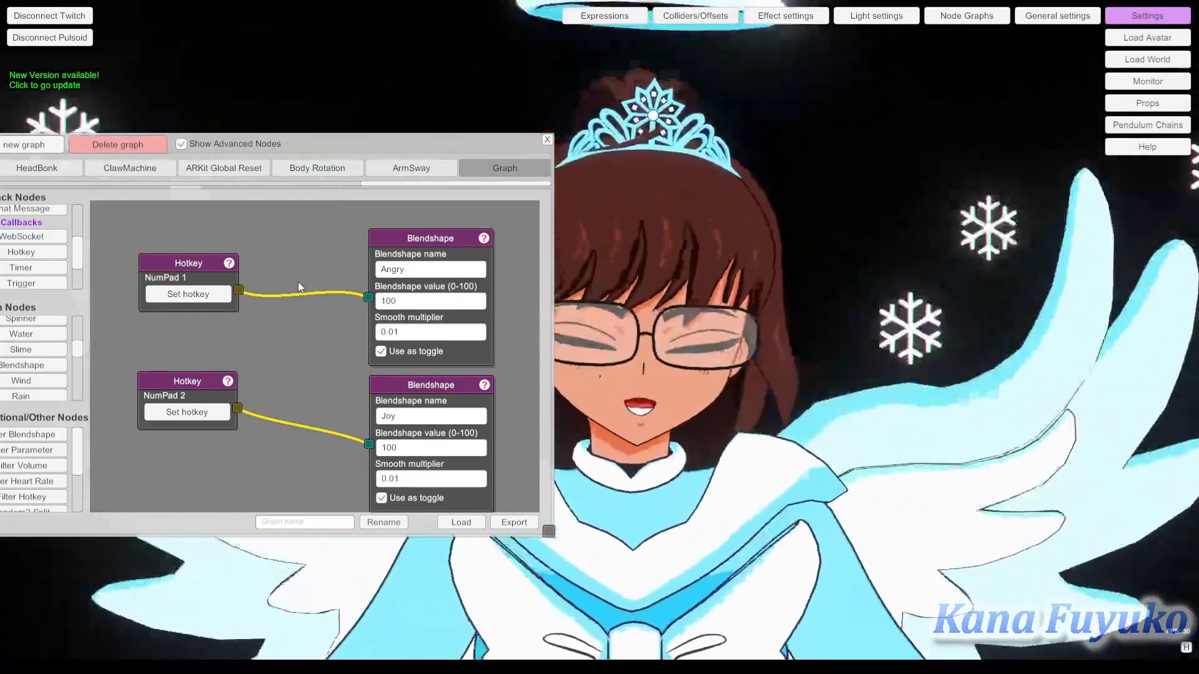
{"action": "key", "text": "KP_1"}
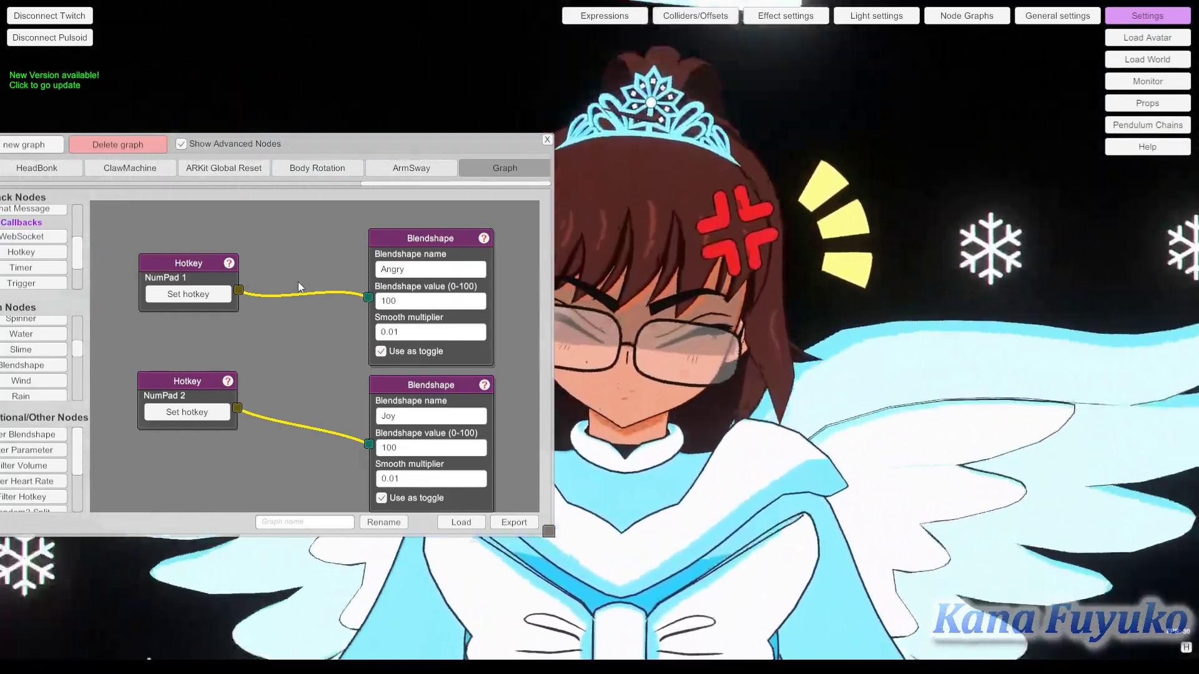
{"action": "key", "text": "KP_2"}
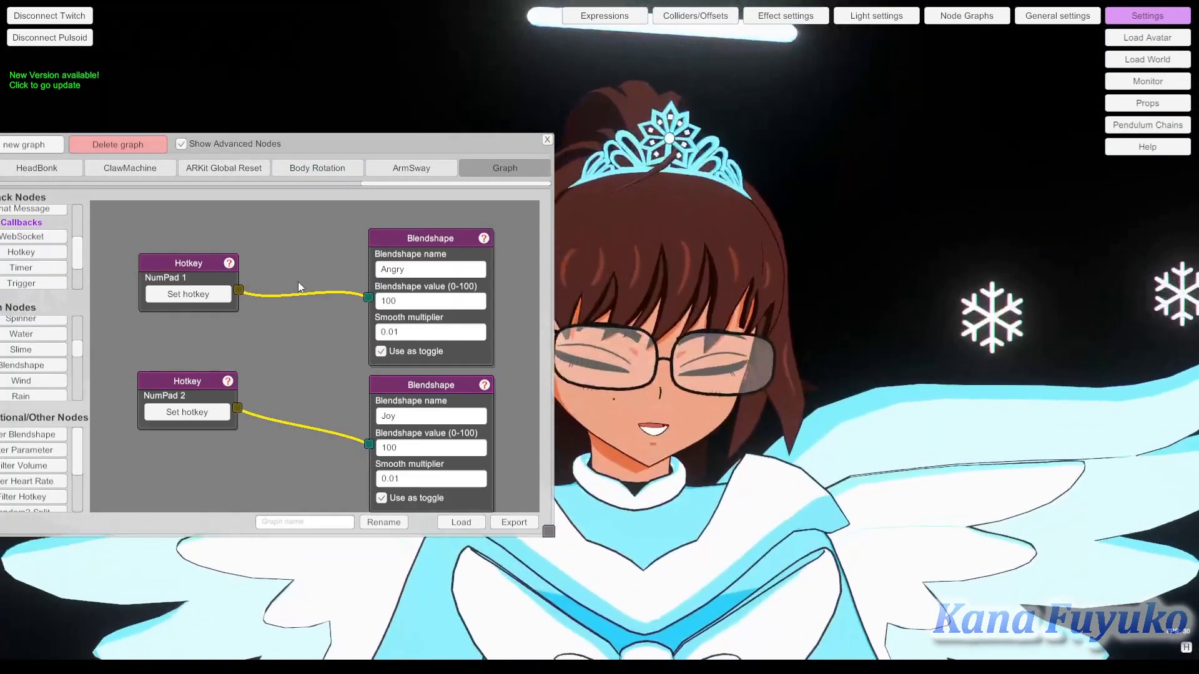
{"action": "key", "text": "KP_1"}
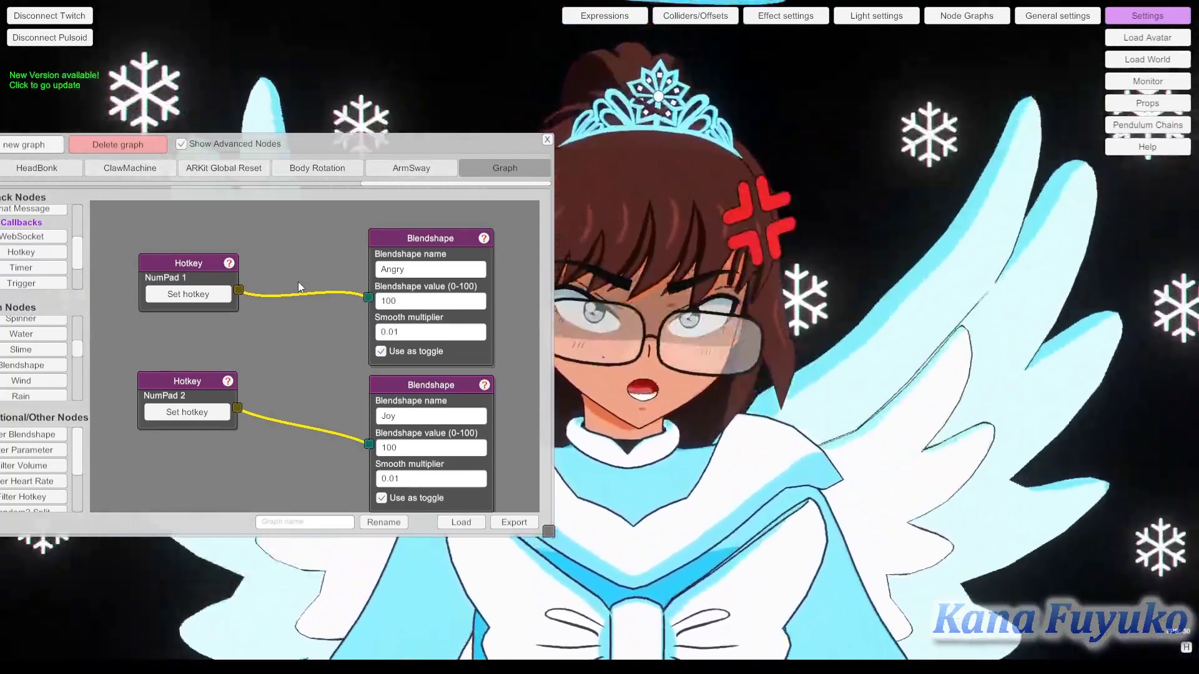
{"action": "key", "text": "KP_2"}
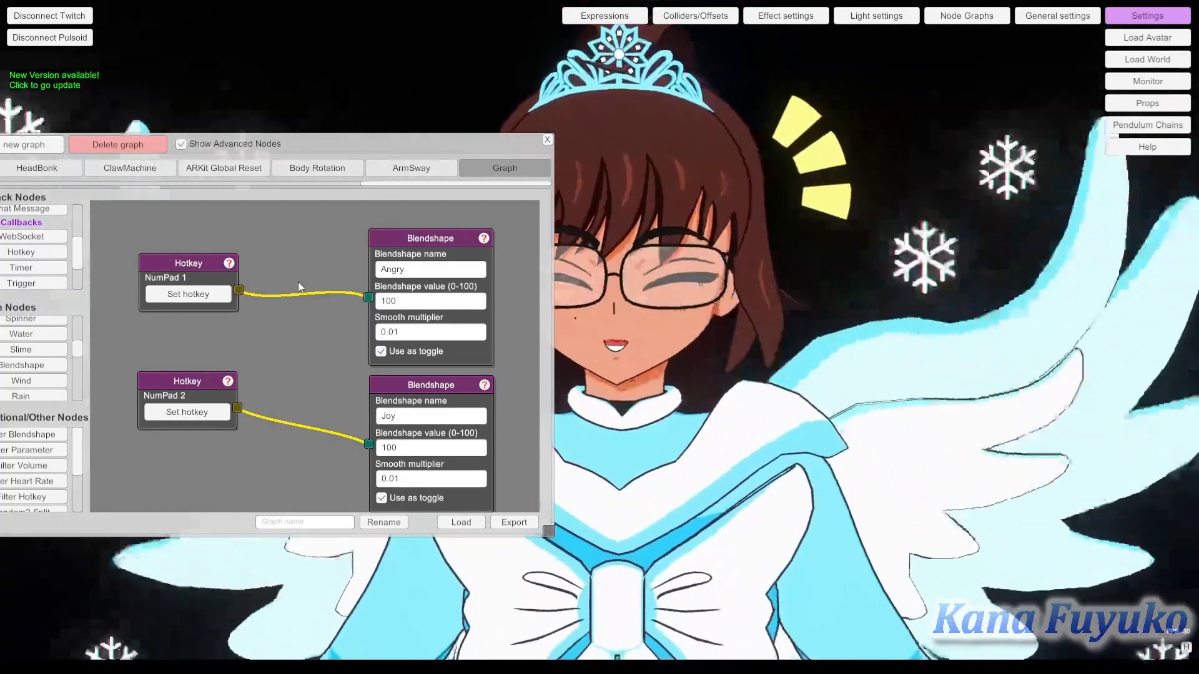
{"action": "key", "text": "KP_1"}
{"action": "key", "text": "KP_2"}
{"action": "key", "text": "KP_2"}
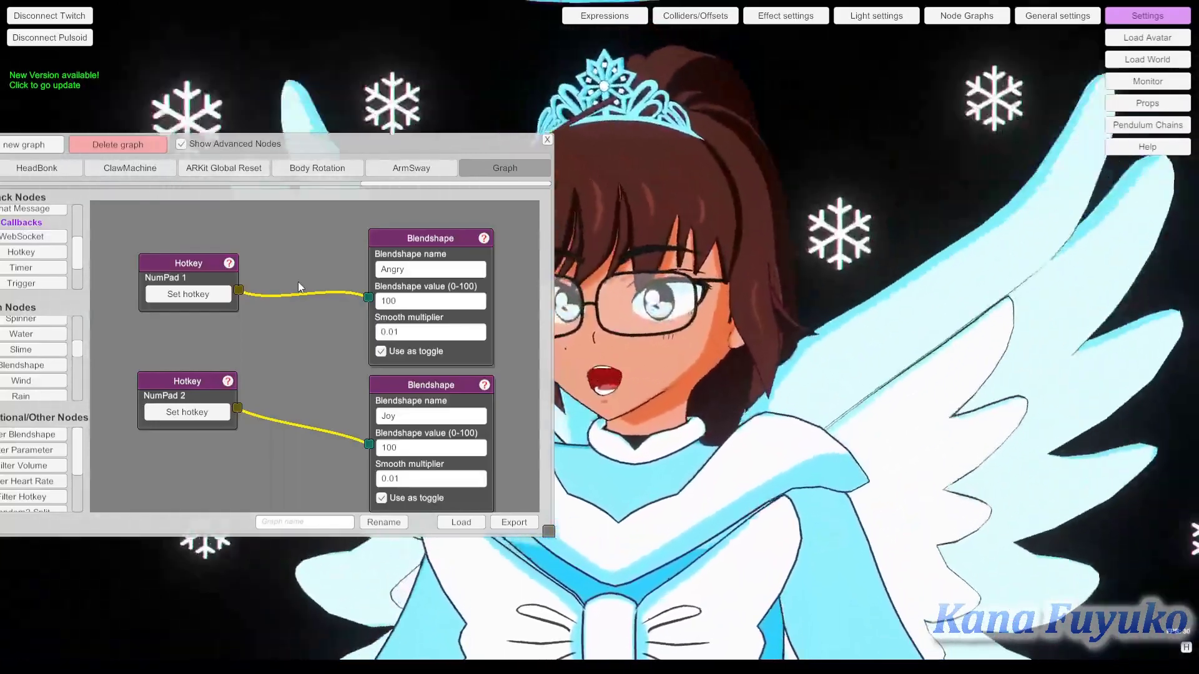
Drag the node graph window until the whole two-chain graph is fully visible
{"action": "left_click_drag", "start_coordinate": [346, 144], "coordinate": [412, 143]}
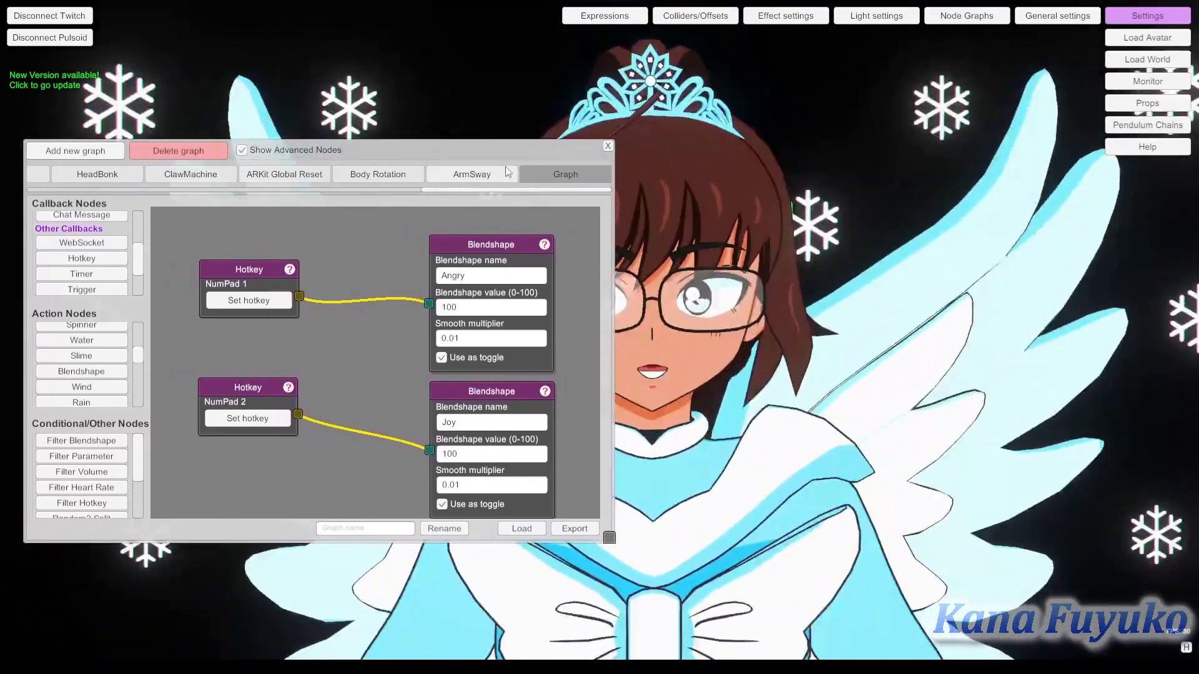
{"action": "left_click_drag", "start_coordinate": [500, 146], "coordinate": [440, 156]}
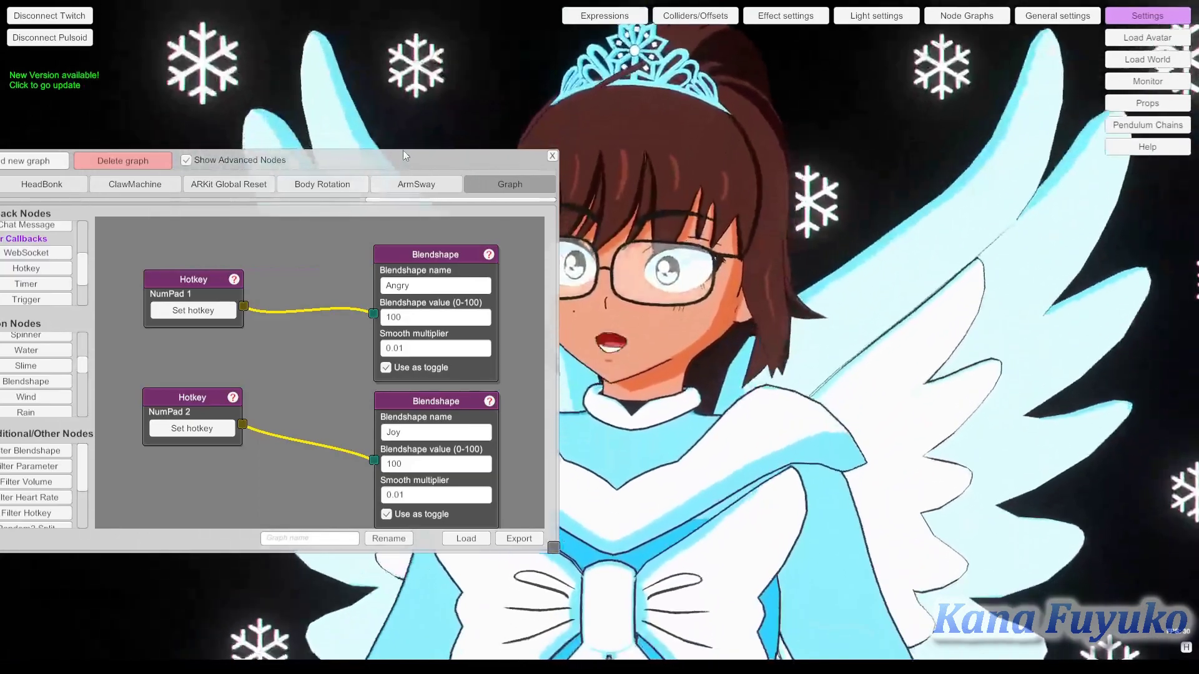
{"action": "left_click_drag", "start_coordinate": [403, 155], "coordinate": [490, 110]}
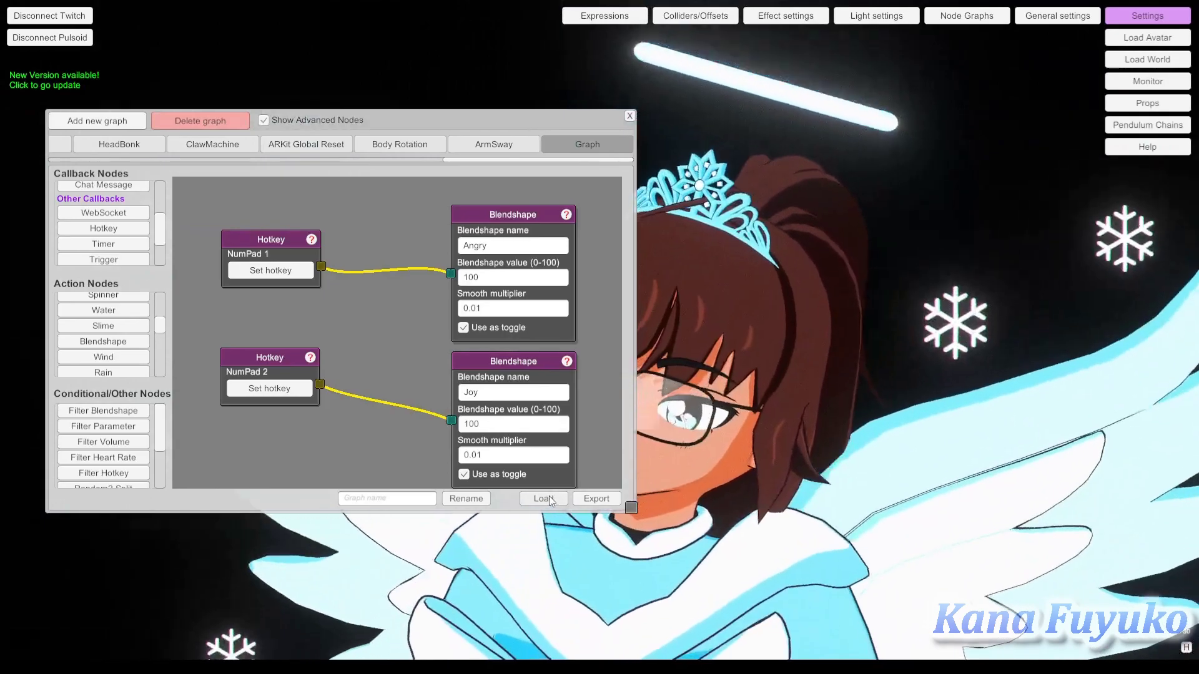
Load the VRM Expressions Hotkey graph and pan to reveal its leftmost hotkey nodes
{"action": "left_click", "coordinate": [549, 498]}
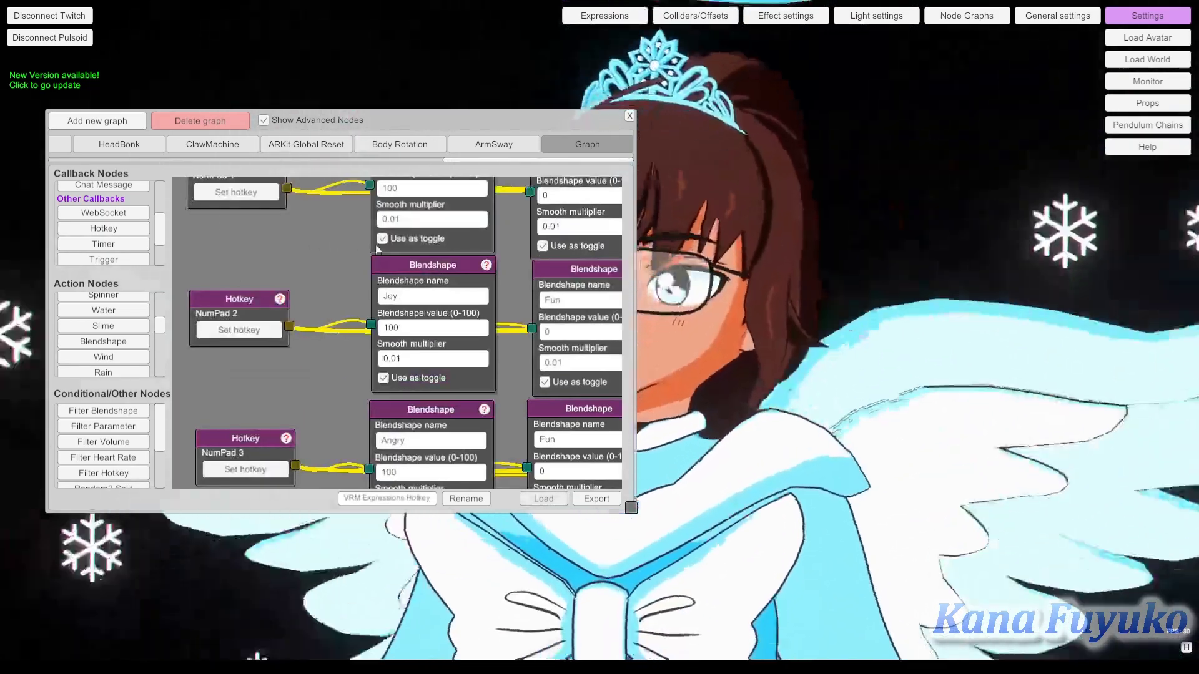
{"action": "scroll", "coordinate": [367, 273], "scroll_direction": "down", "scroll_amount": 5}
{"action": "left_click_drag", "start_coordinate": [367, 273], "coordinate": [329, 298]}
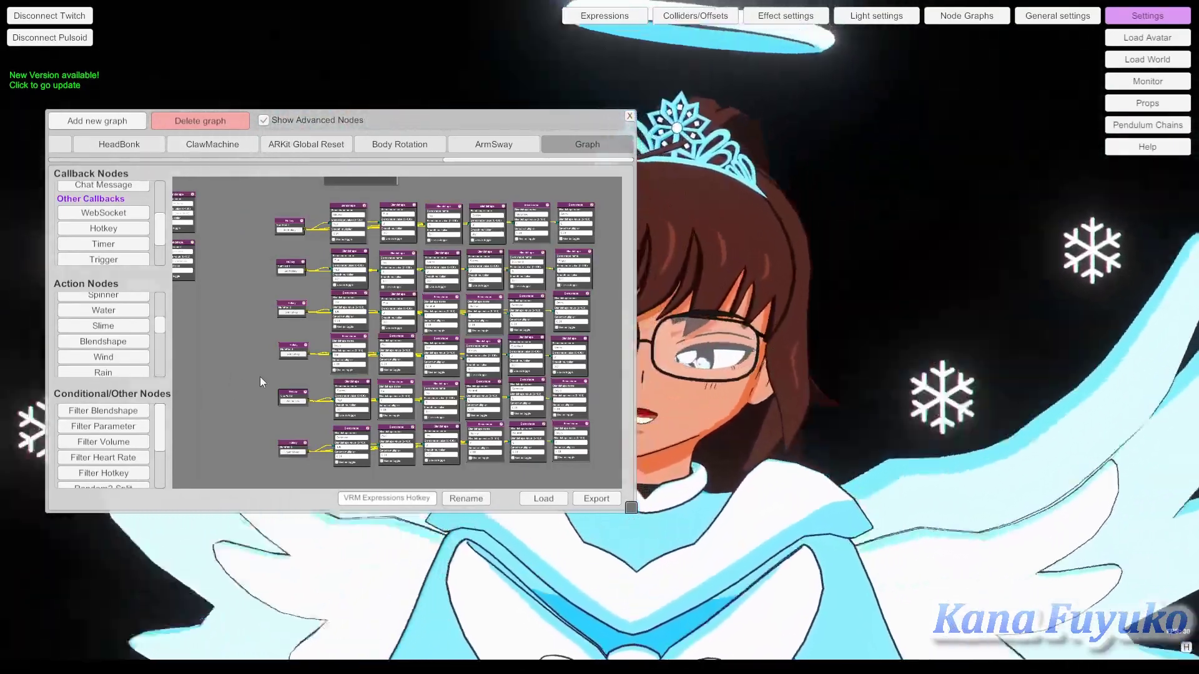
{"action": "mouse_move", "coordinate": [260, 376]}
{"action": "left_mouse_down"}
{"action": "mouse_move", "coordinate": [294, 411]}
{"action": "mouse_move", "coordinate": [412, 434]}
{"action": "mouse_move", "coordinate": [372, 432]}
{"action": "mouse_move", "coordinate": [361, 458]}
{"action": "mouse_move", "coordinate": [263, 362]}
{"action": "mouse_move", "coordinate": [249, 409]}
{"action": "mouse_move", "coordinate": [261, 365]}
{"action": "mouse_move", "coordinate": [267, 383]}
{"action": "left_mouse_up"}
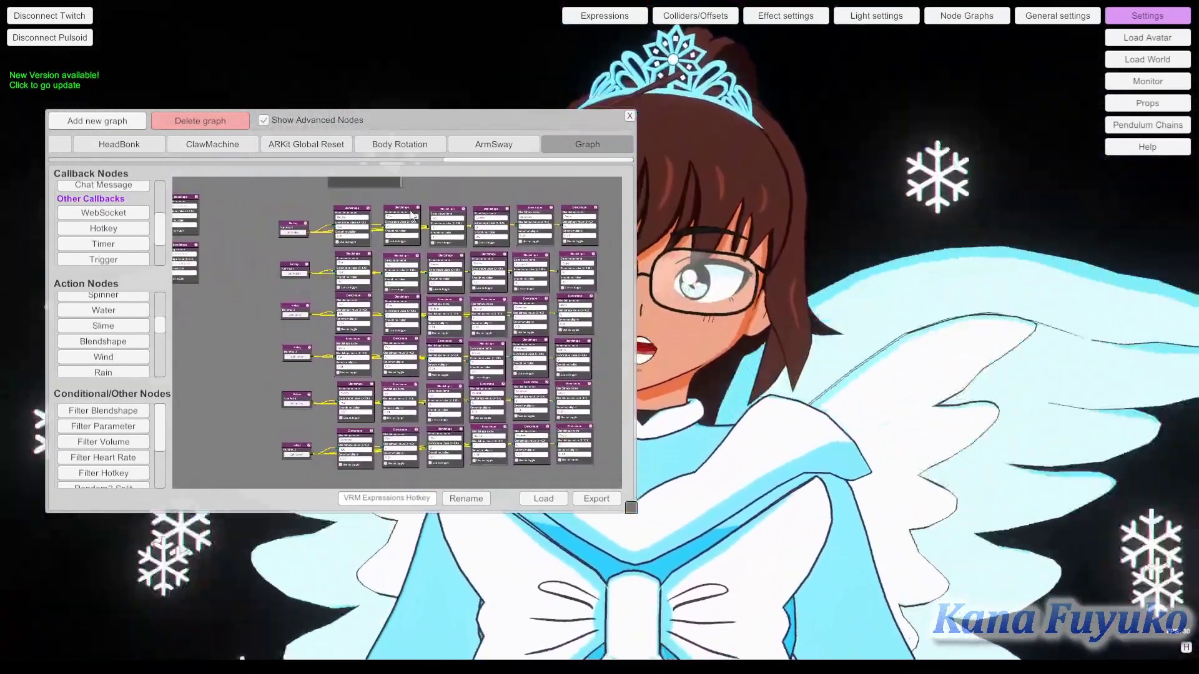
{"action": "left_click_drag", "start_coordinate": [478, 119], "coordinate": [376, 118]}
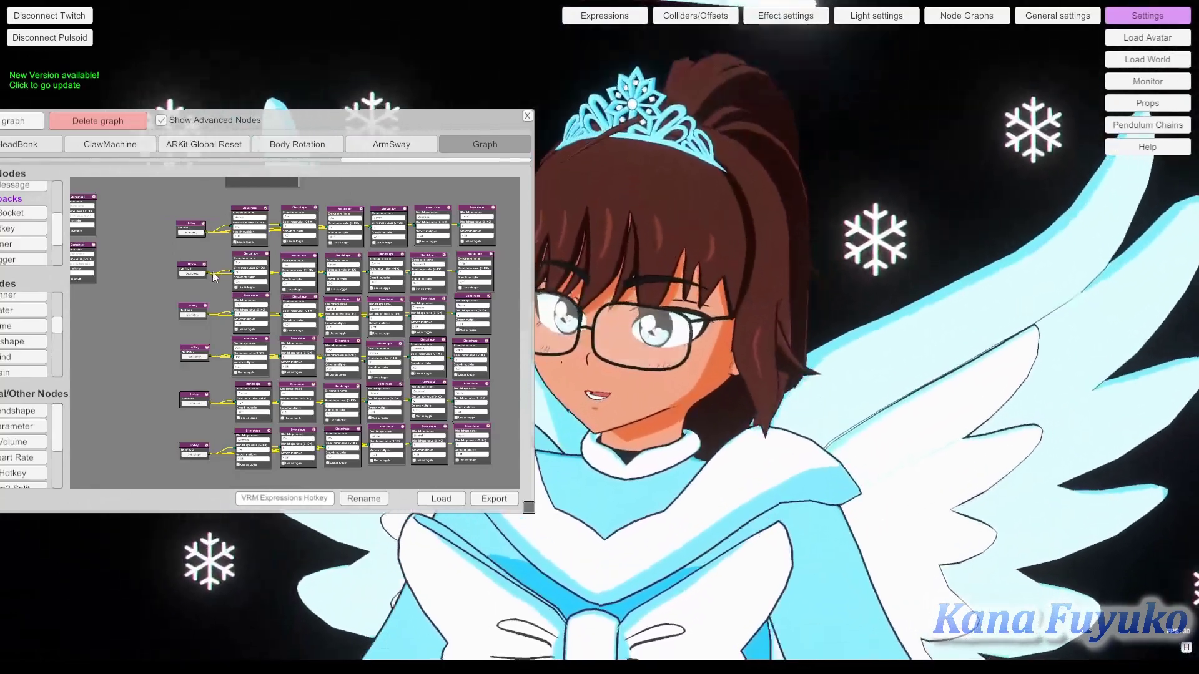
Zoom and pan across the graph to inspect the rows of Blendshape nodes
{"action": "scroll", "coordinate": [202, 239], "scroll_direction": "up", "scroll_amount": 5}
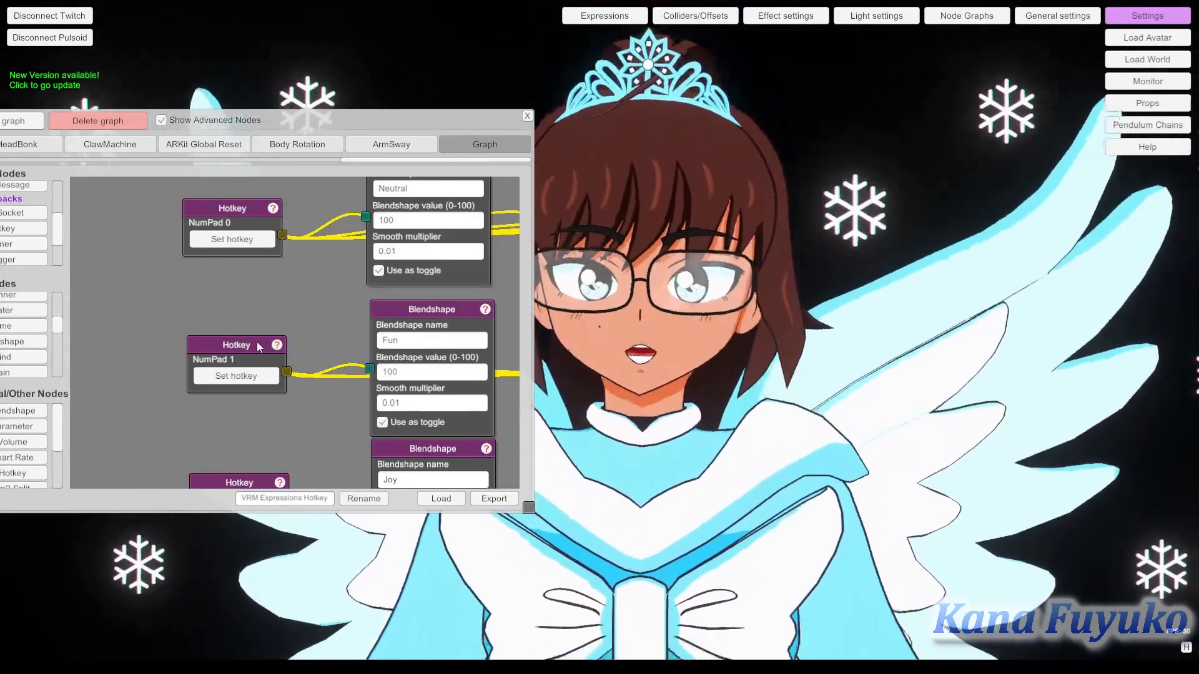
{"action": "scroll", "coordinate": [237, 321], "scroll_direction": "down", "scroll_amount": 5}
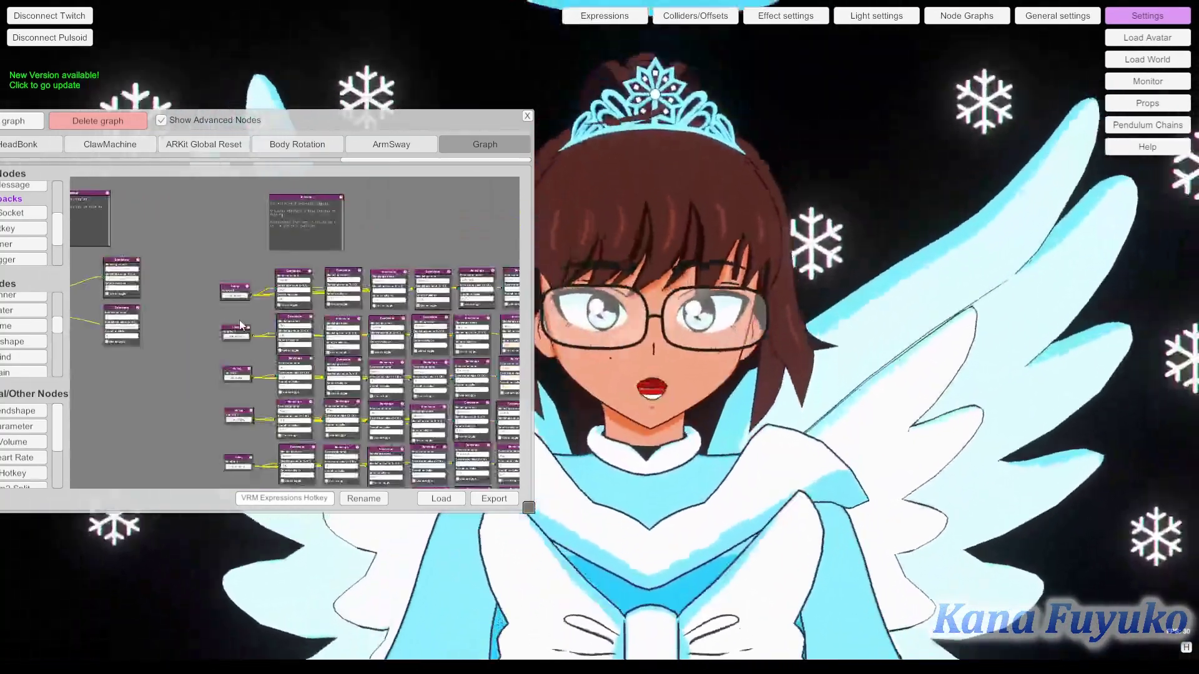
{"action": "scroll", "coordinate": [269, 368], "scroll_direction": "up", "scroll_amount": 6}
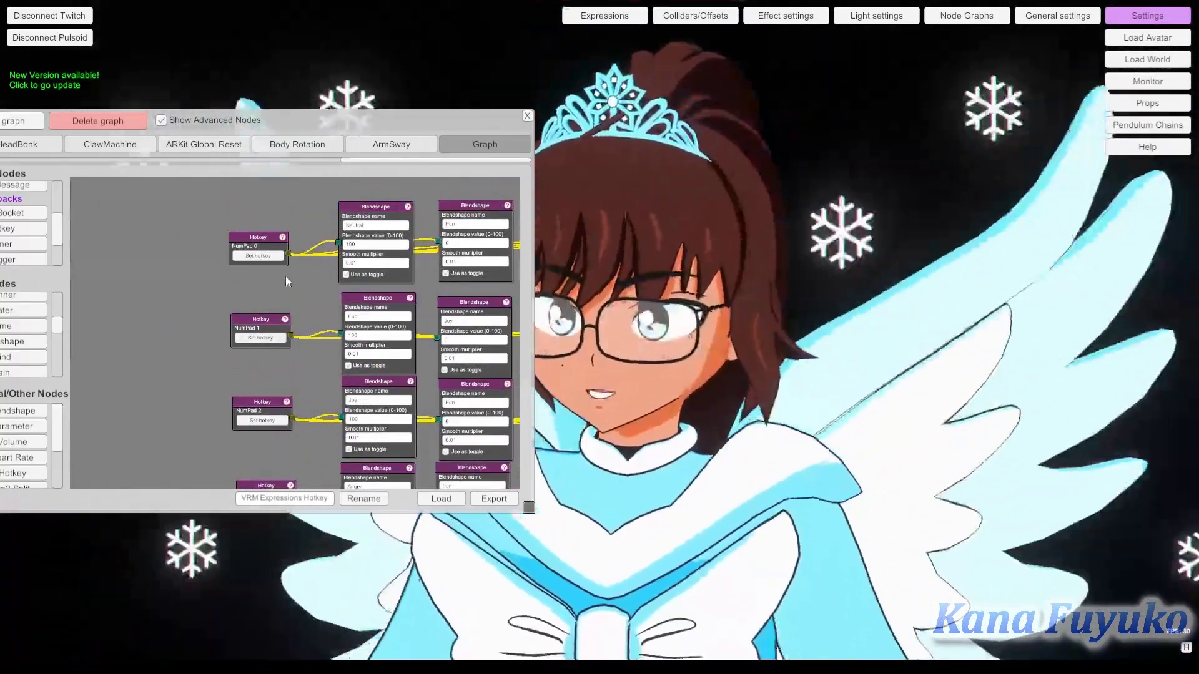
{"action": "left_click_drag", "start_coordinate": [286, 282], "coordinate": [344, 301]}
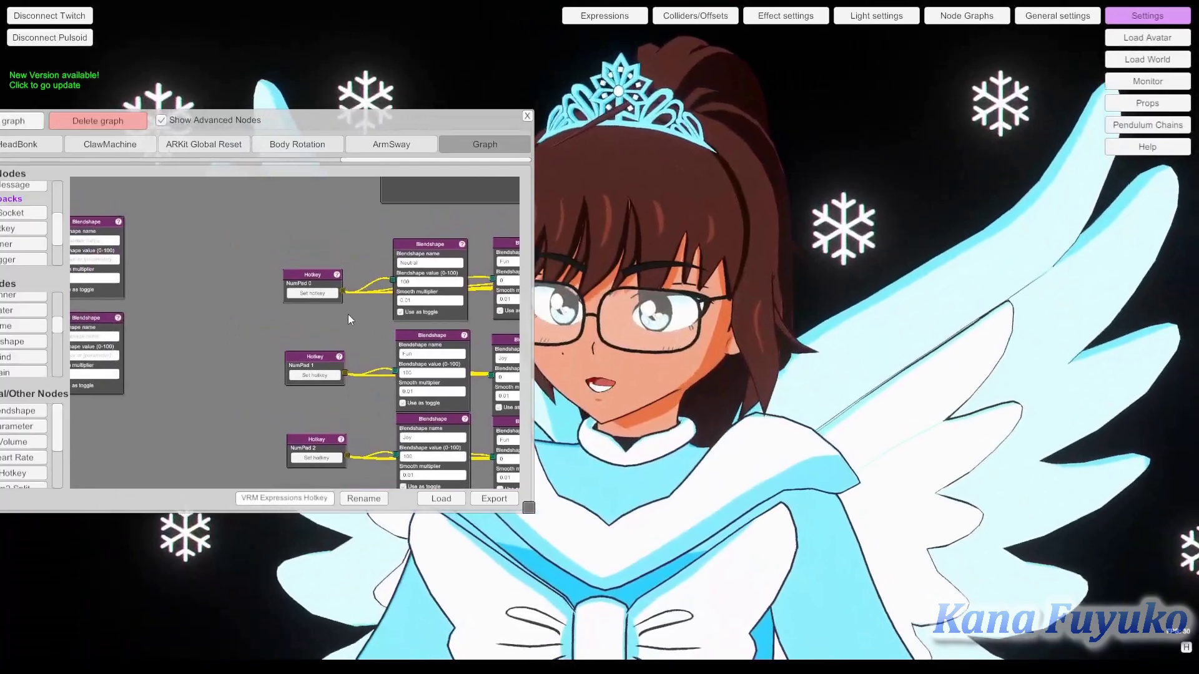
{"action": "scroll", "coordinate": [302, 293], "scroll_direction": "up", "scroll_amount": 3}
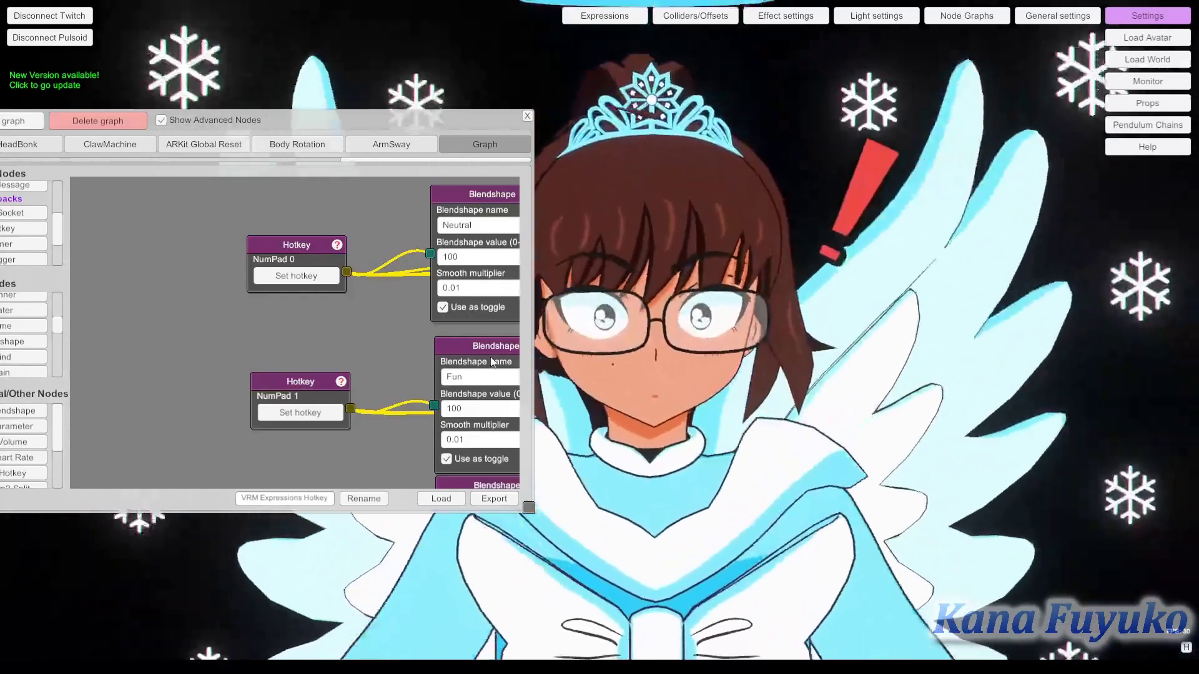
{"action": "scroll", "coordinate": [370, 339], "scroll_direction": "down", "scroll_amount": 5}
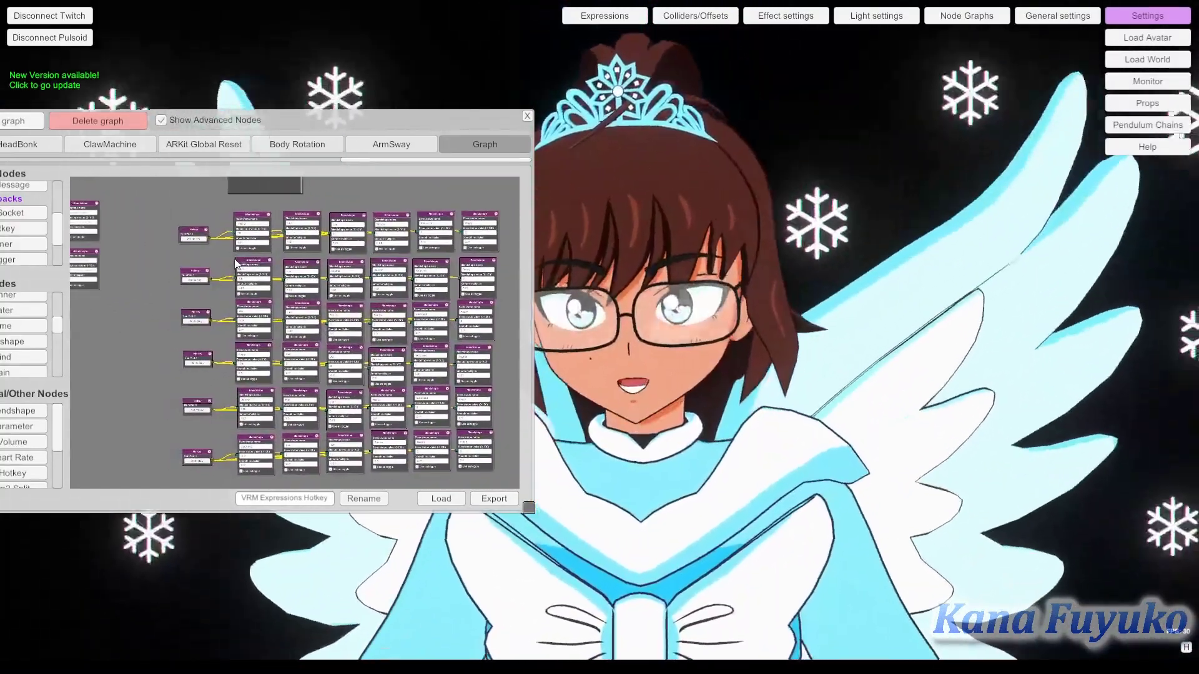
{"action": "scroll", "coordinate": [253, 253], "scroll_direction": "up", "scroll_amount": 1}
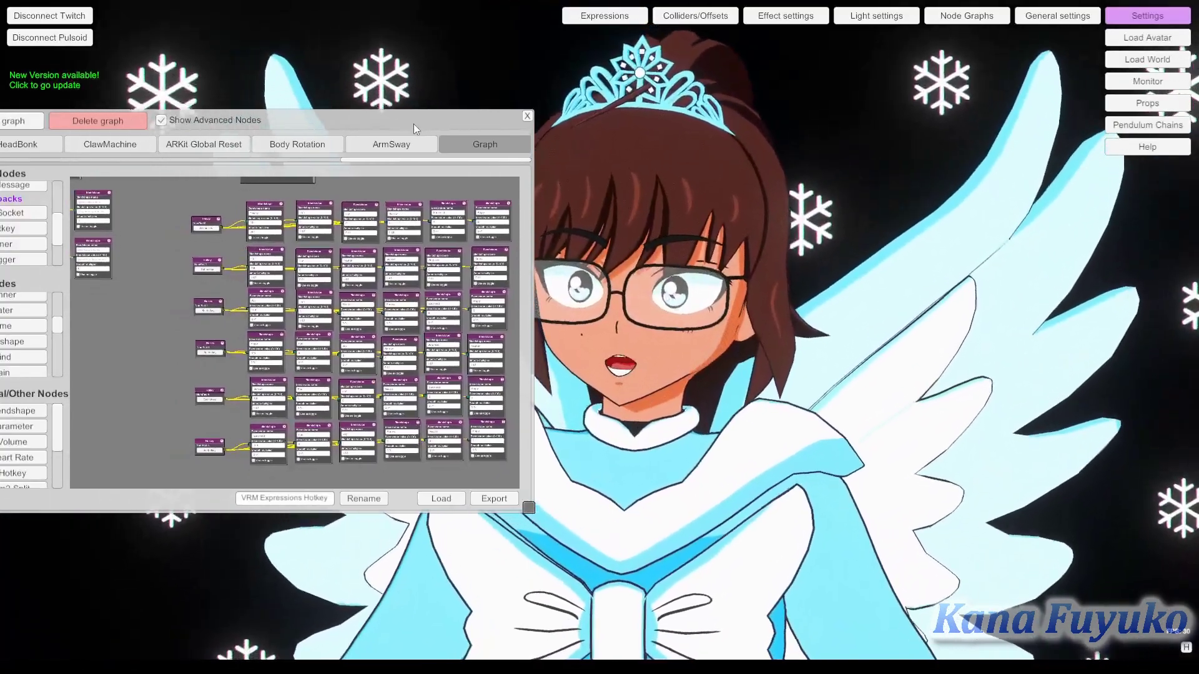
{"action": "left_click_drag", "start_coordinate": [414, 123], "coordinate": [475, 83]}
{"action": "left_click_drag", "start_coordinate": [585, 468], "coordinate": [648, 633]}
{"action": "scroll", "coordinate": [289, 313], "scroll_direction": "up", "scroll_amount": 5}
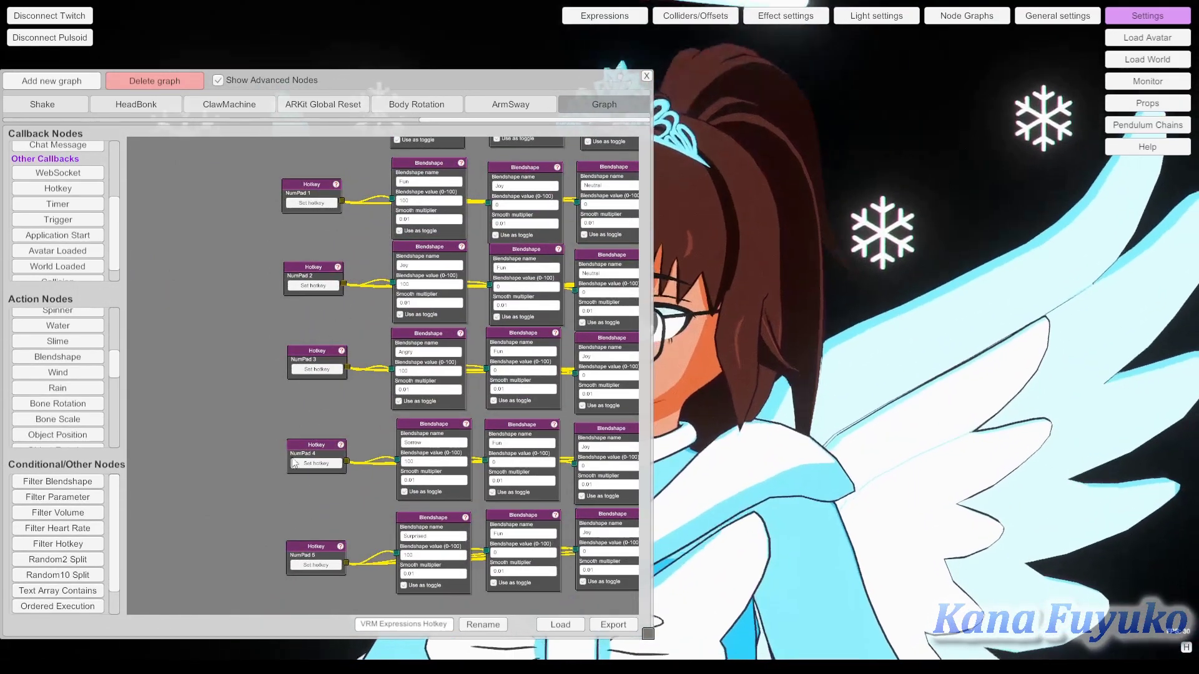
{"action": "scroll", "coordinate": [294, 462], "scroll_direction": "up", "scroll_amount": 4}
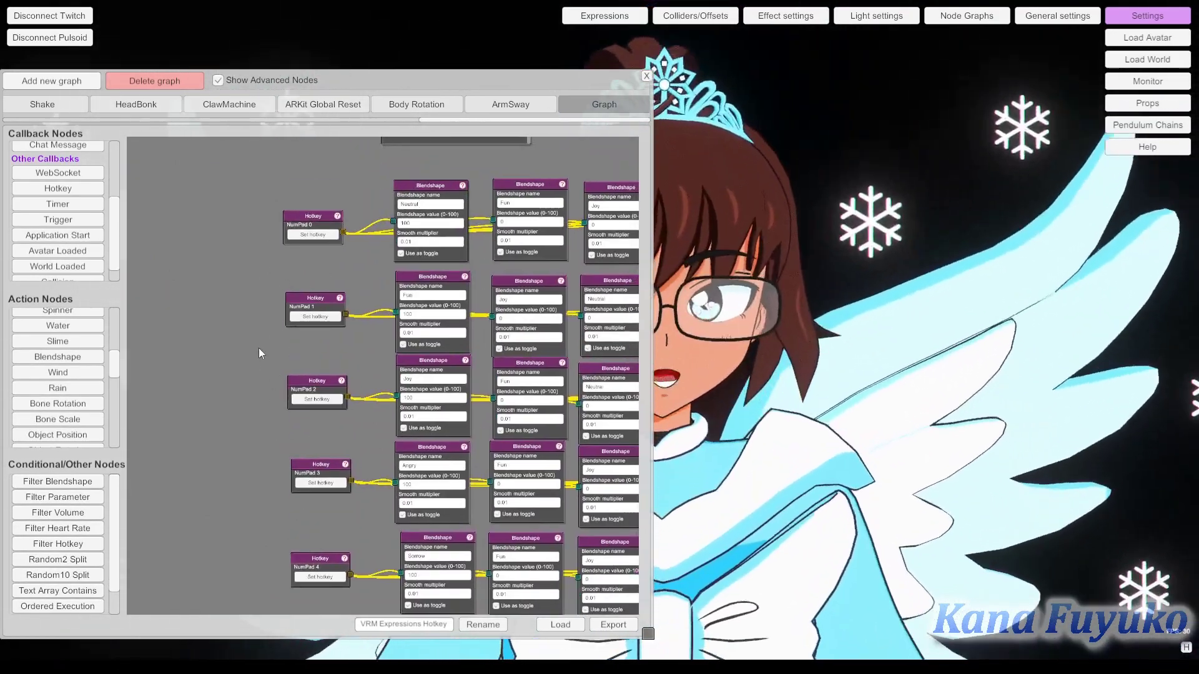
{"action": "scroll", "coordinate": [262, 282], "scroll_direction": "down", "scroll_amount": 2}
{"action": "scroll", "coordinate": [234, 304], "scroll_direction": "up", "scroll_amount": 2}
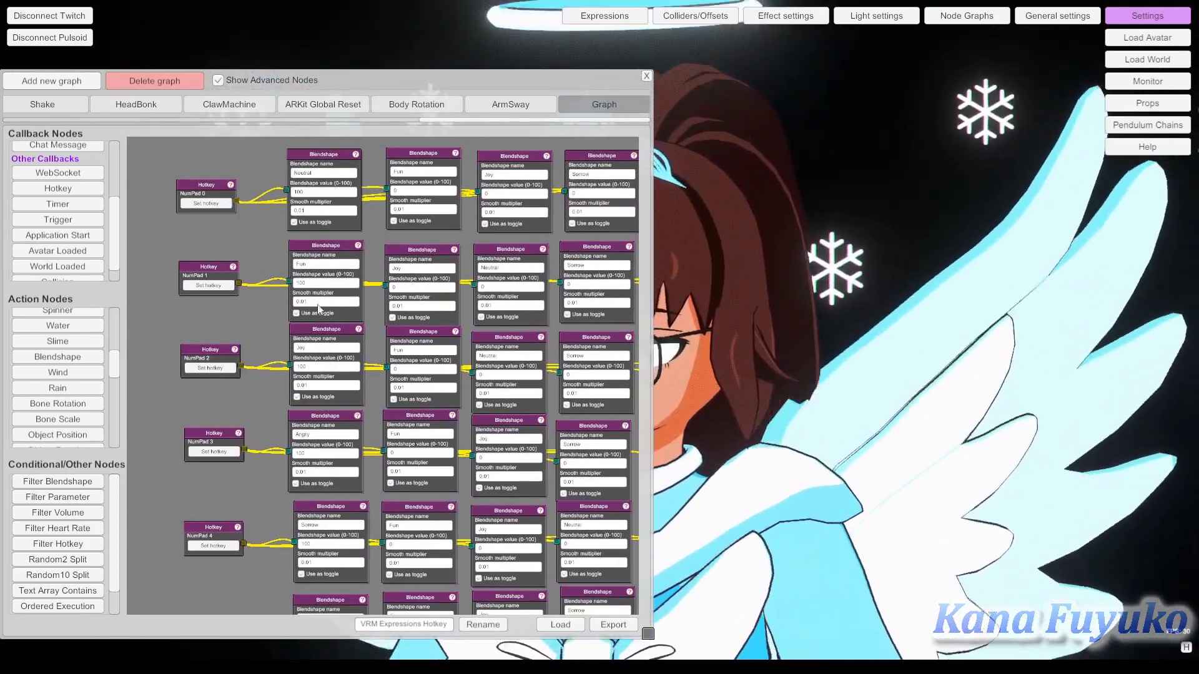
{"action": "scroll", "coordinate": [320, 309], "scroll_direction": "up", "scroll_amount": 1}
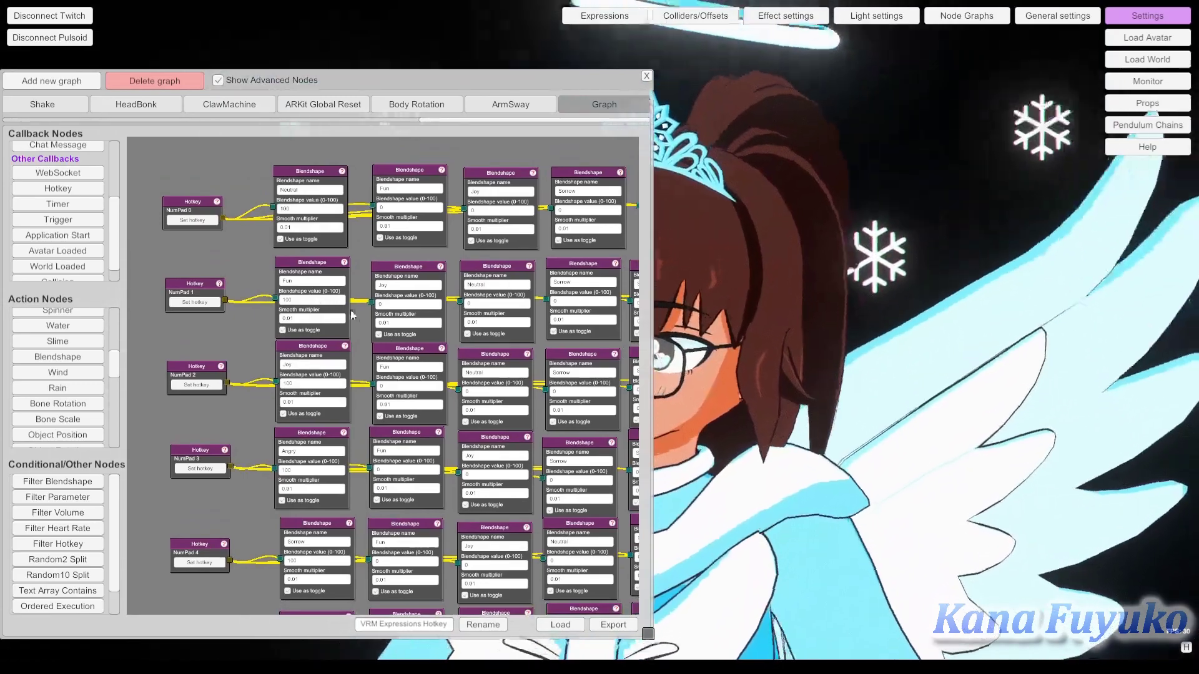
{"action": "scroll", "coordinate": [321, 236], "scroll_direction": "up", "scroll_amount": 3}
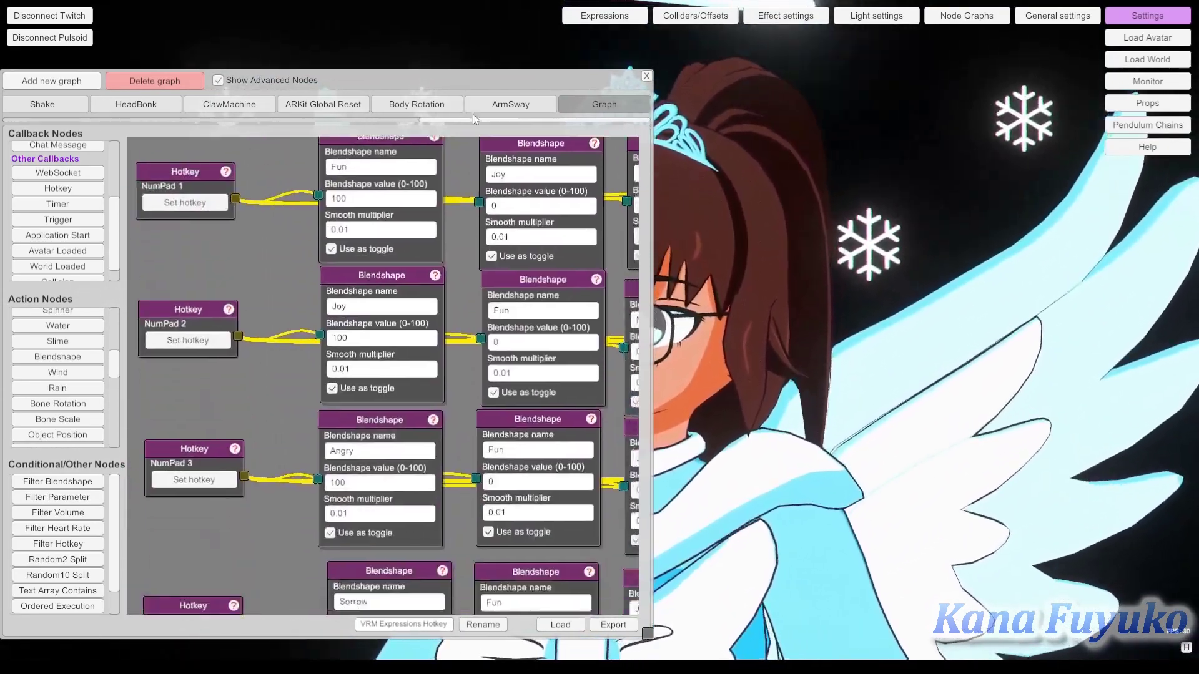
{"action": "left_click_drag", "start_coordinate": [463, 14], "coordinate": [395, 312]}
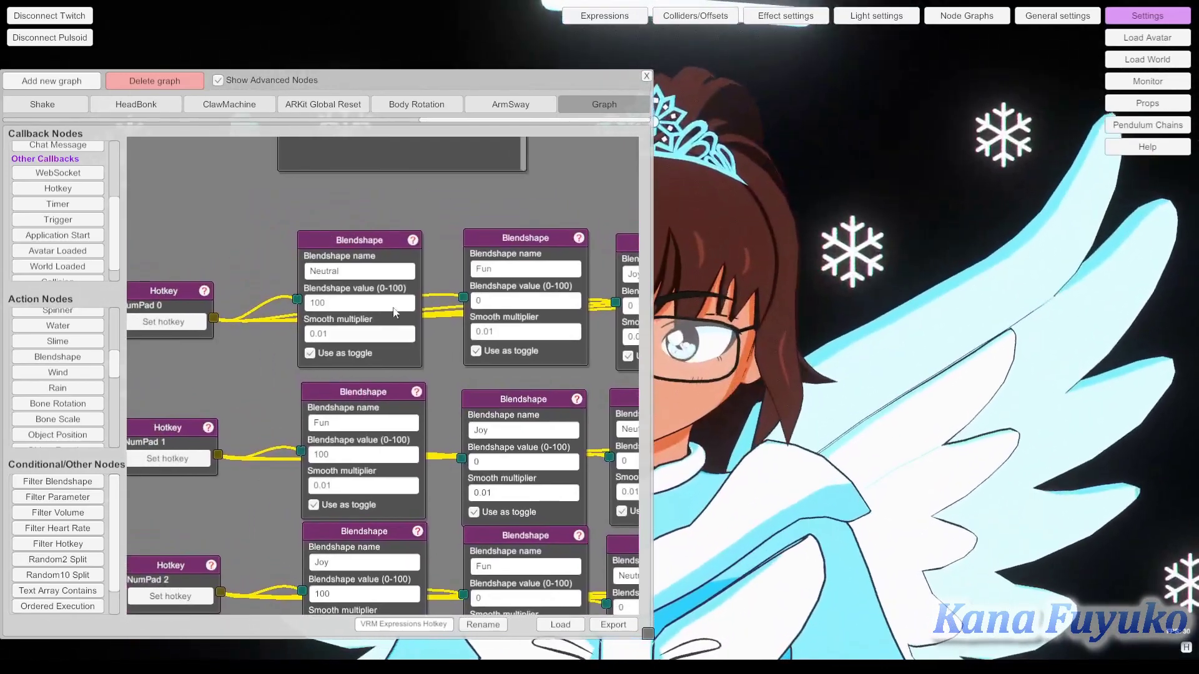
{"action": "scroll", "coordinate": [495, 375], "scroll_direction": "down", "scroll_amount": 10}
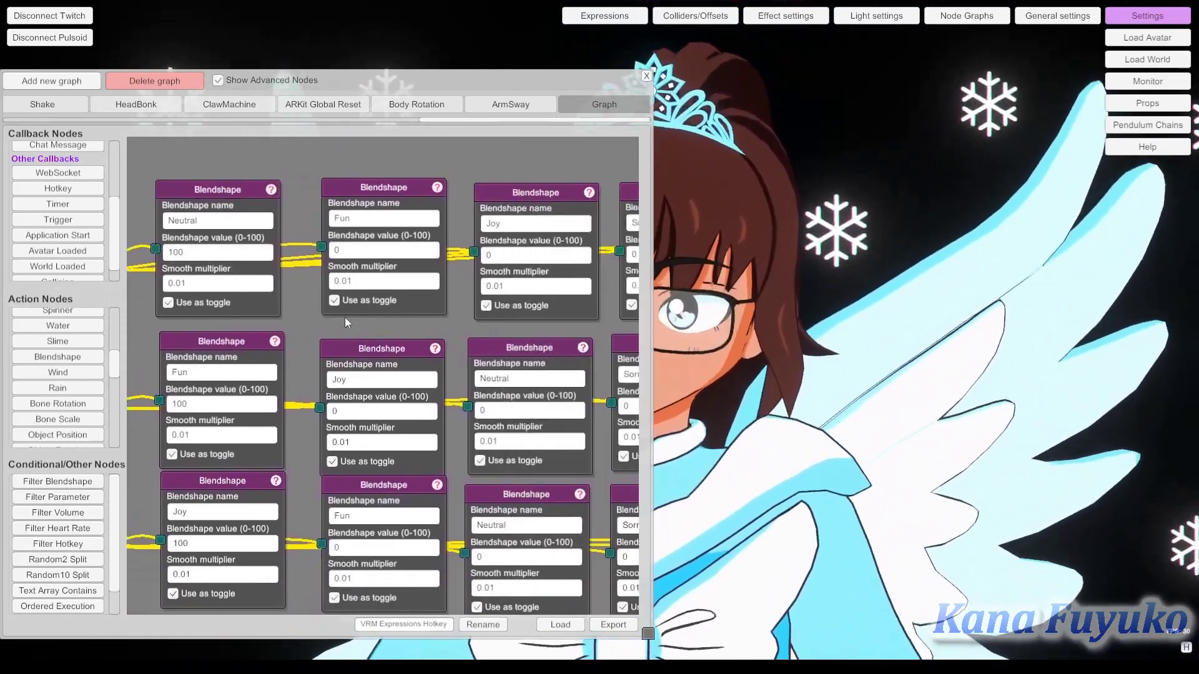
{"action": "scroll", "coordinate": [461, 322], "scroll_direction": "up", "scroll_amount": 4}
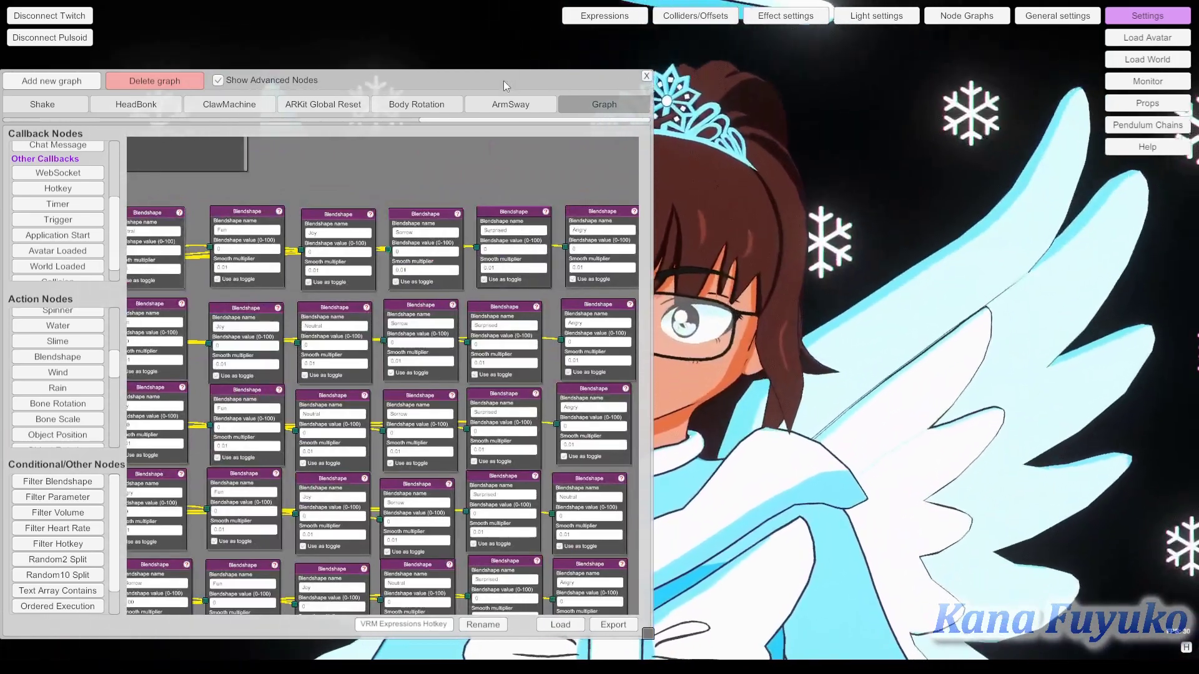
{"action": "left_click_drag", "start_coordinate": [503, 81], "coordinate": [444, 48]}
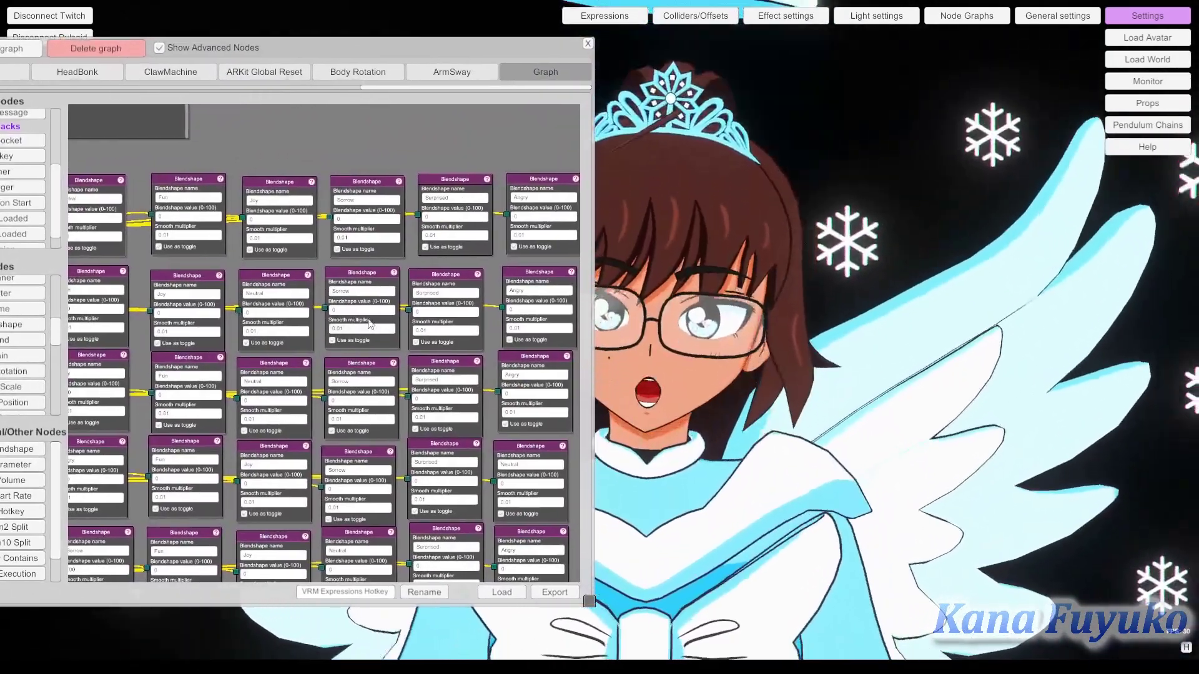
{"action": "scroll", "coordinate": [387, 328], "scroll_direction": "up", "scroll_amount": 4}
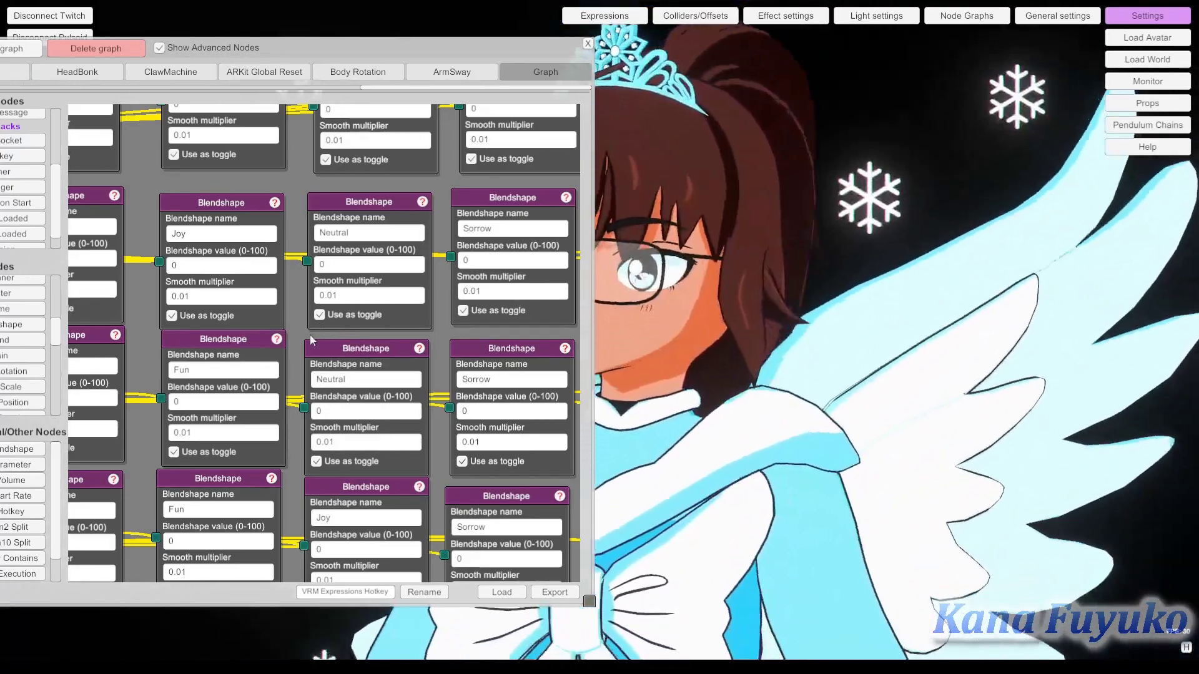
{"action": "scroll", "coordinate": [310, 335], "scroll_direction": "down", "scroll_amount": 7}
{"action": "left_click_drag", "start_coordinate": [271, 287], "coordinate": [451, 343]}
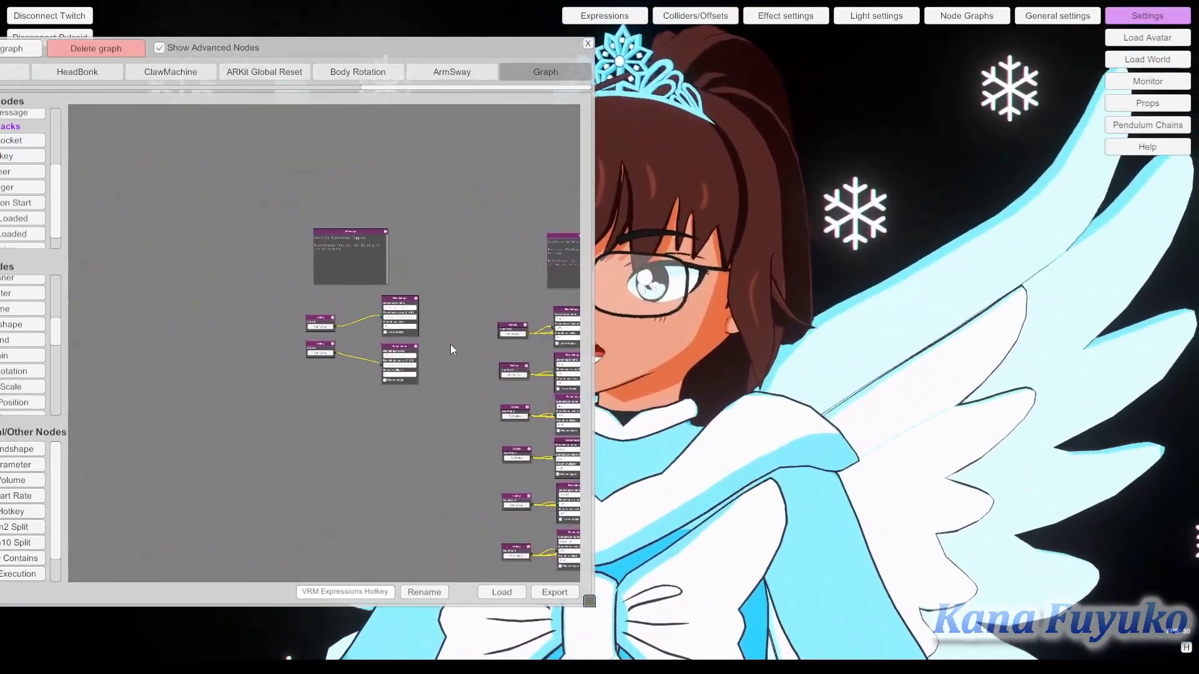
{"action": "scroll", "coordinate": [324, 295], "scroll_direction": "up", "scroll_amount": 3}
{"action": "scroll", "coordinate": [317, 354], "scroll_direction": "up", "scroll_amount": 1}
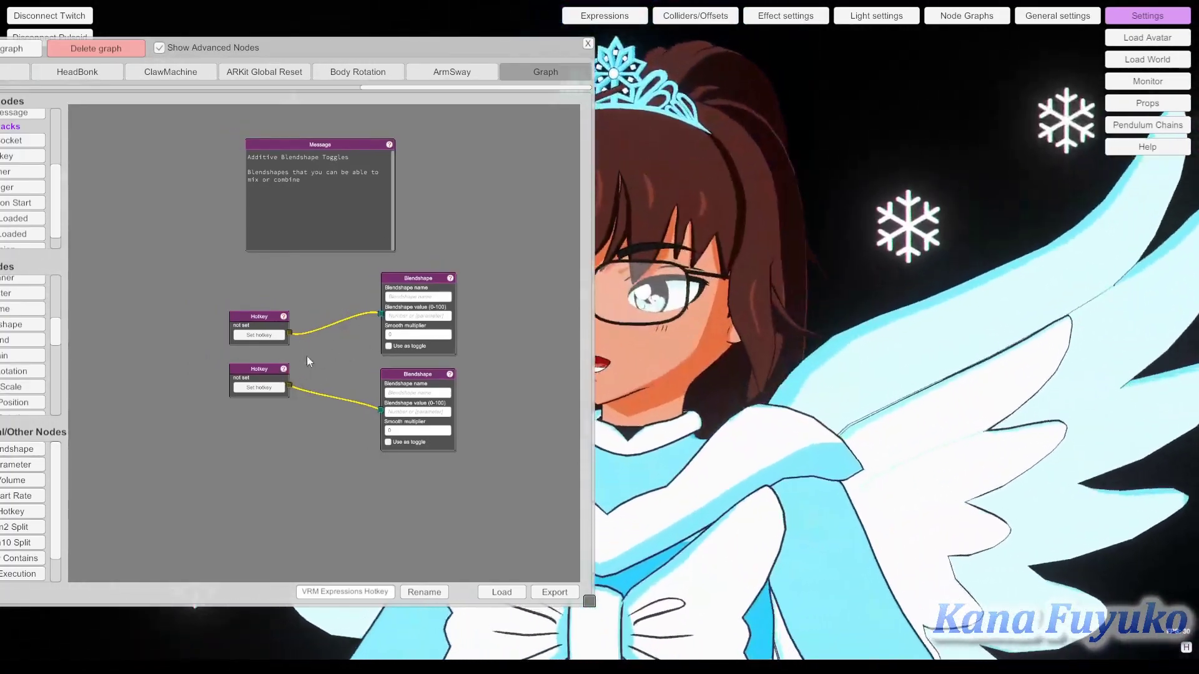
{"action": "scroll", "coordinate": [467, 395], "scroll_direction": "down", "scroll_amount": 3}
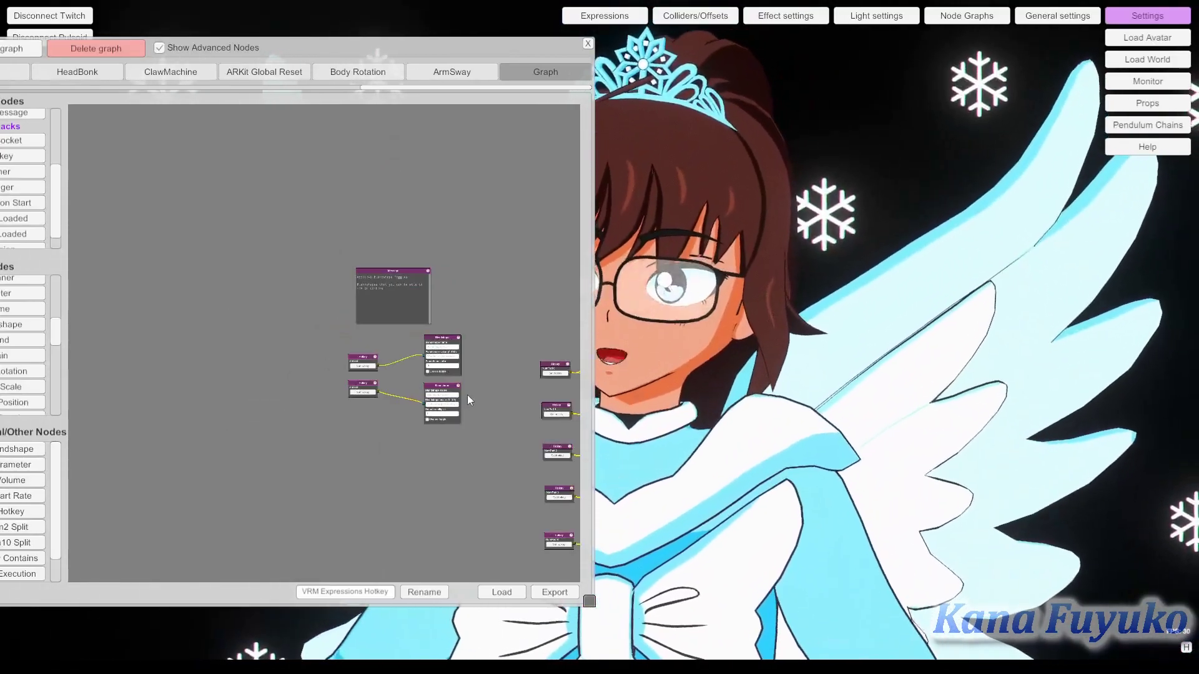
{"action": "left_click_drag", "start_coordinate": [467, 395], "coordinate": [305, 479]}
{"action": "scroll", "coordinate": [302, 474], "scroll_direction": "up", "scroll_amount": 3}
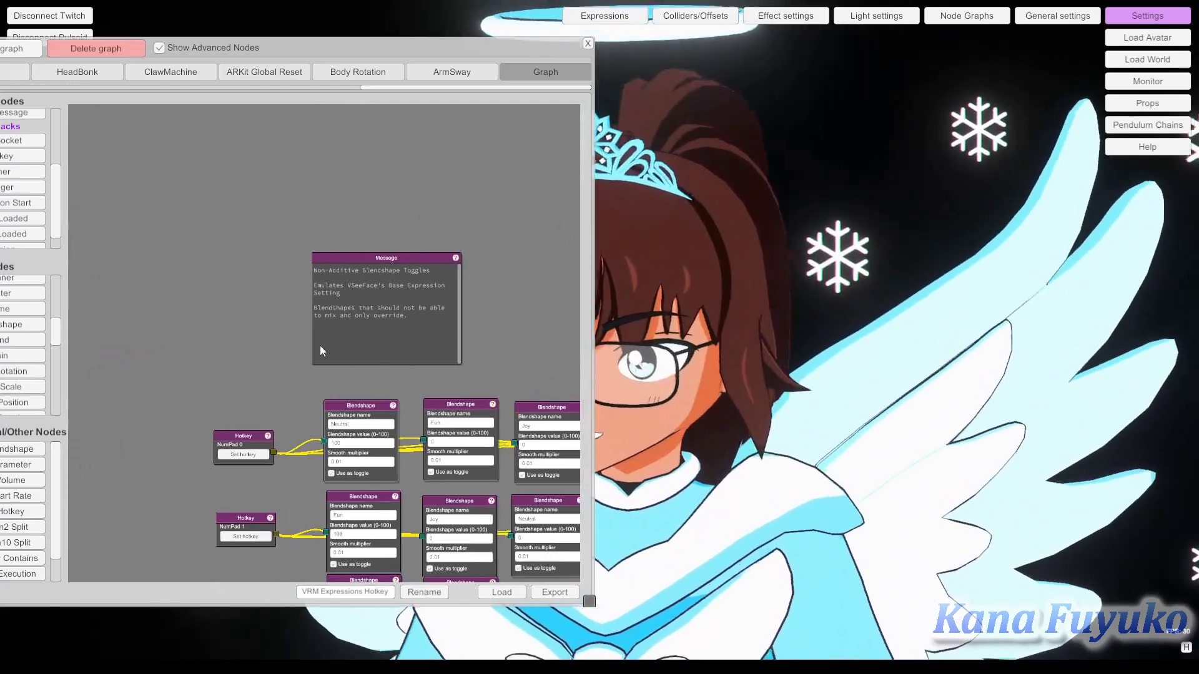
{"action": "scroll", "coordinate": [351, 305], "scroll_direction": "down", "scroll_amount": 3}
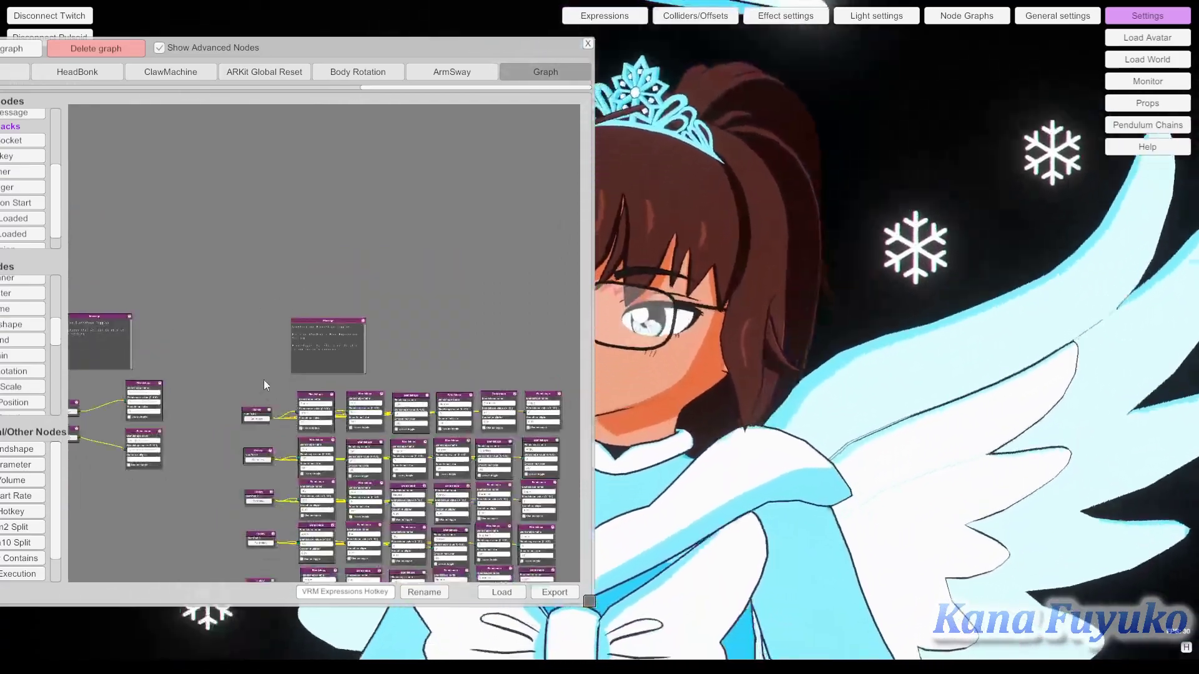
{"action": "left_click_drag", "start_coordinate": [264, 380], "coordinate": [215, 191]}
{"action": "scroll", "coordinate": [215, 191], "scroll_direction": "up", "scroll_amount": 3}
{"action": "left_click_drag", "start_coordinate": [254, 351], "coordinate": [231, 325]}
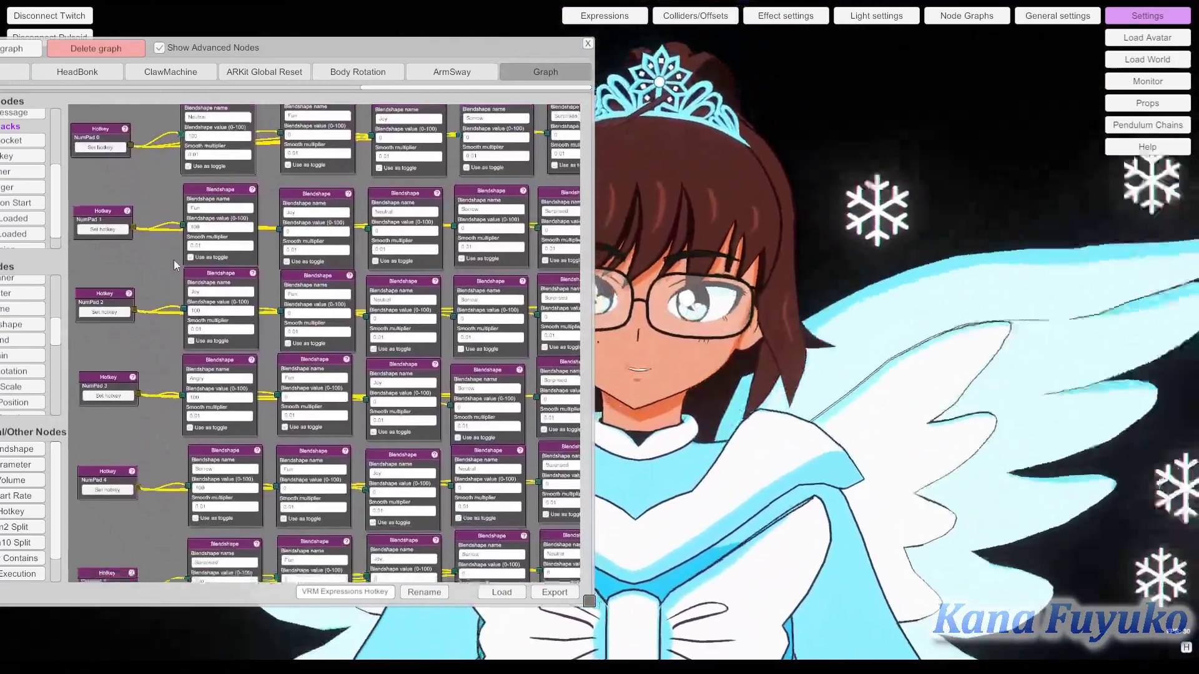
{"action": "scroll", "coordinate": [152, 185], "scroll_direction": "down", "scroll_amount": 5}
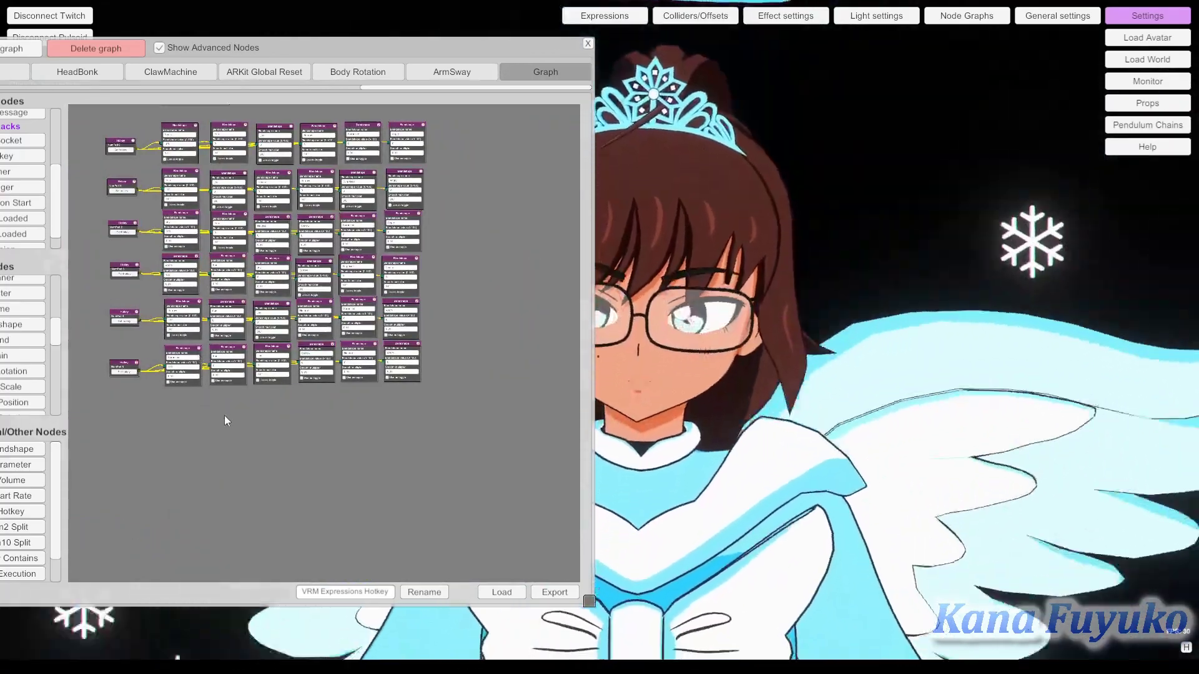
{"action": "scroll", "coordinate": [224, 415], "scroll_direction": "up", "scroll_amount": 2}
{"action": "scroll", "coordinate": [227, 417], "scroll_direction": "down", "scroll_amount": 1}
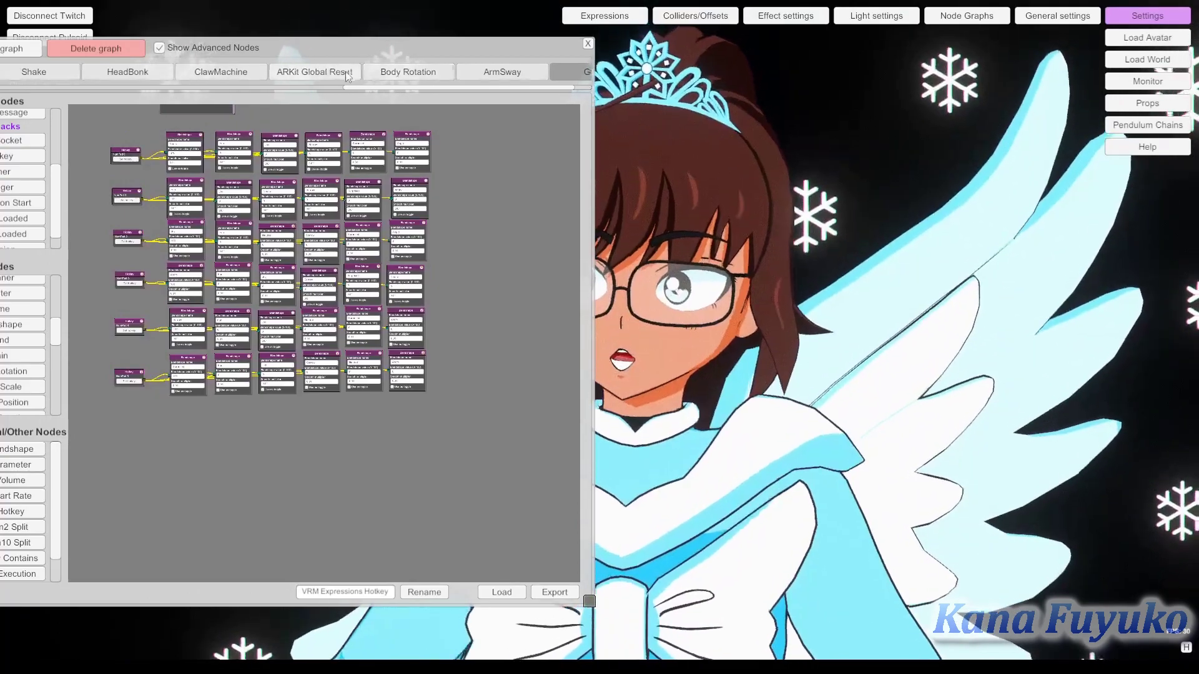
Move the Node Graphs window and pan the Expressions canvas across its Blendshape node rows
{"action": "left_click_drag", "start_coordinate": [365, 42], "coordinate": [494, 147]}
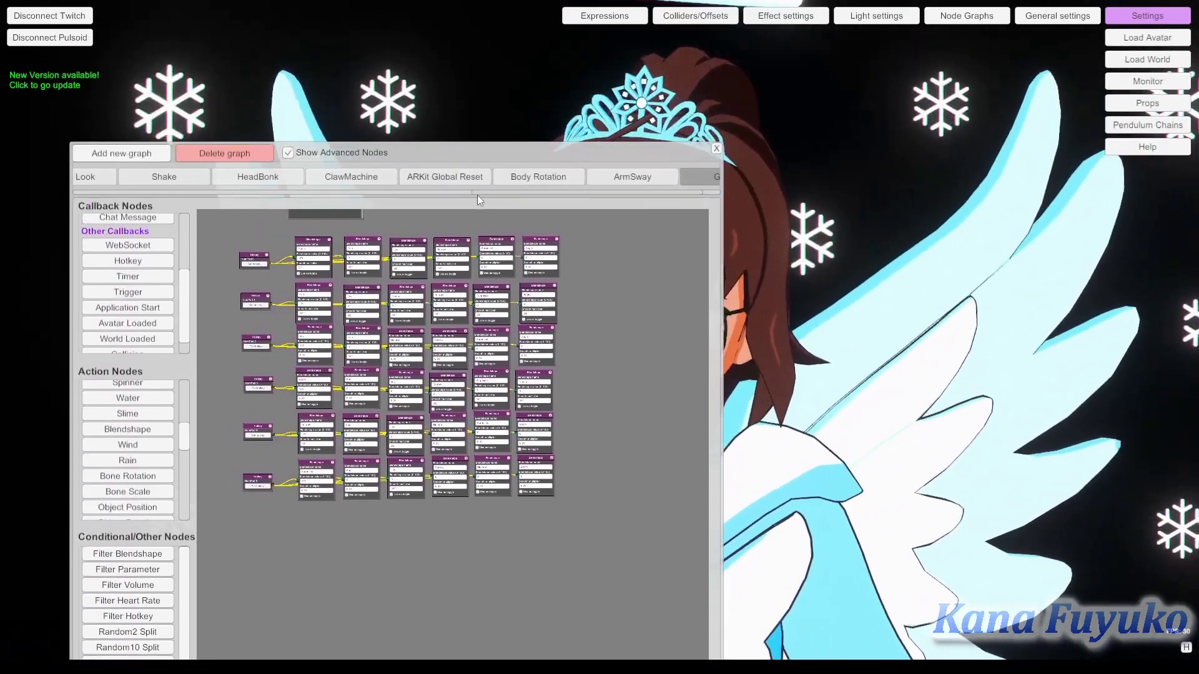
{"action": "left_click_drag", "start_coordinate": [477, 195], "coordinate": [257, 193]}
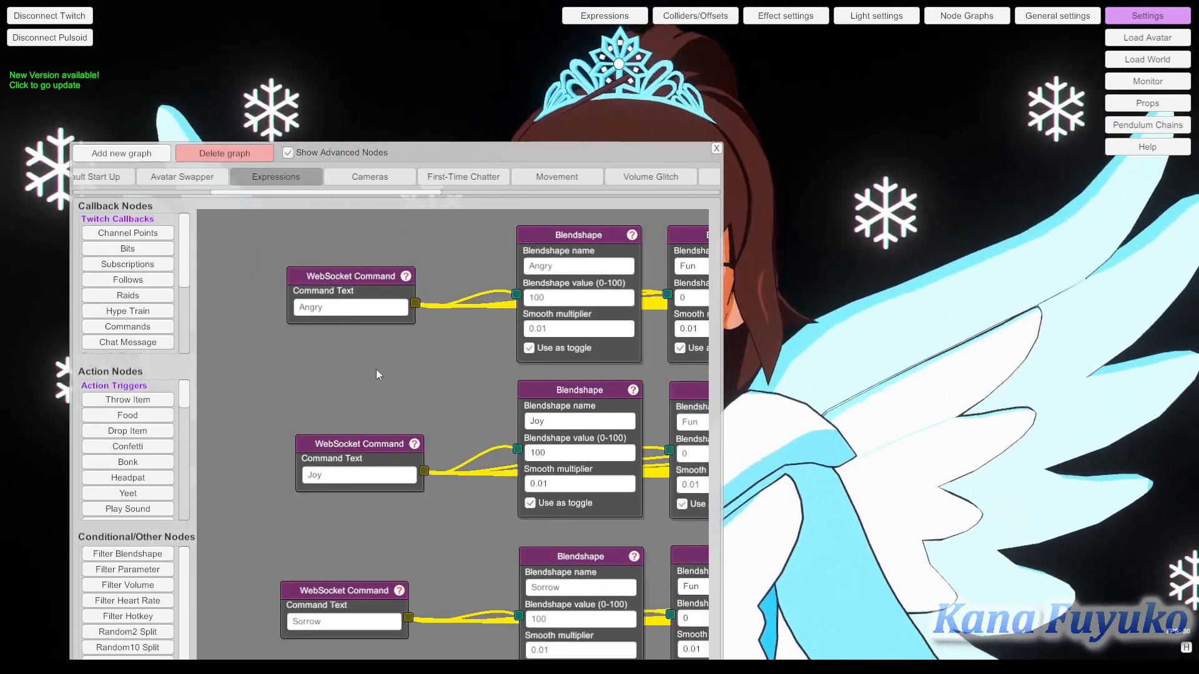
{"action": "scroll", "coordinate": [390, 379], "scroll_direction": "down", "scroll_amount": 3}
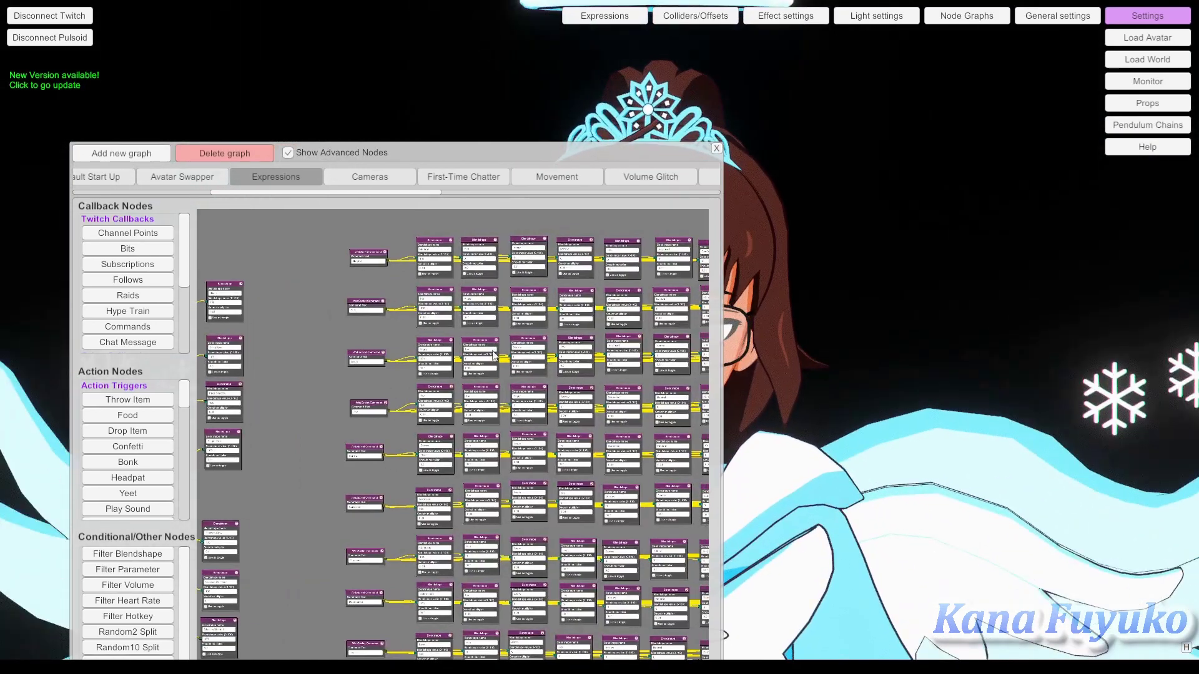
{"action": "left_click_drag", "start_coordinate": [493, 356], "coordinate": [456, 332]}
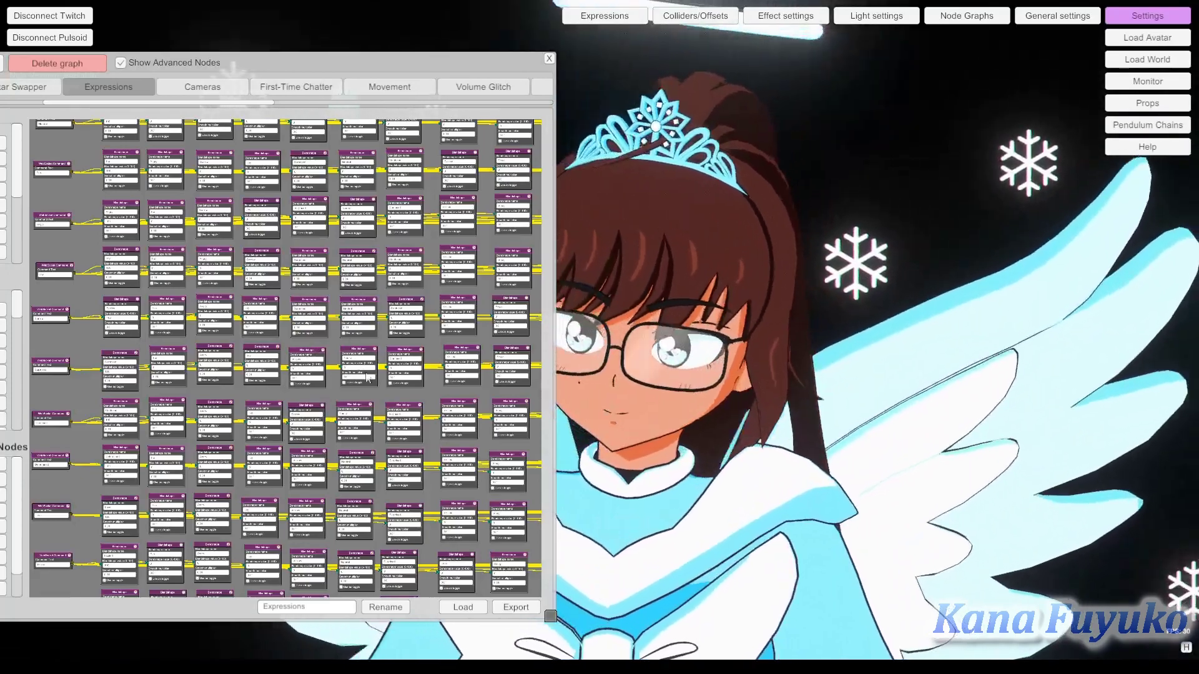
{"action": "left_click_drag", "start_coordinate": [381, 393], "coordinate": [79, 465]}
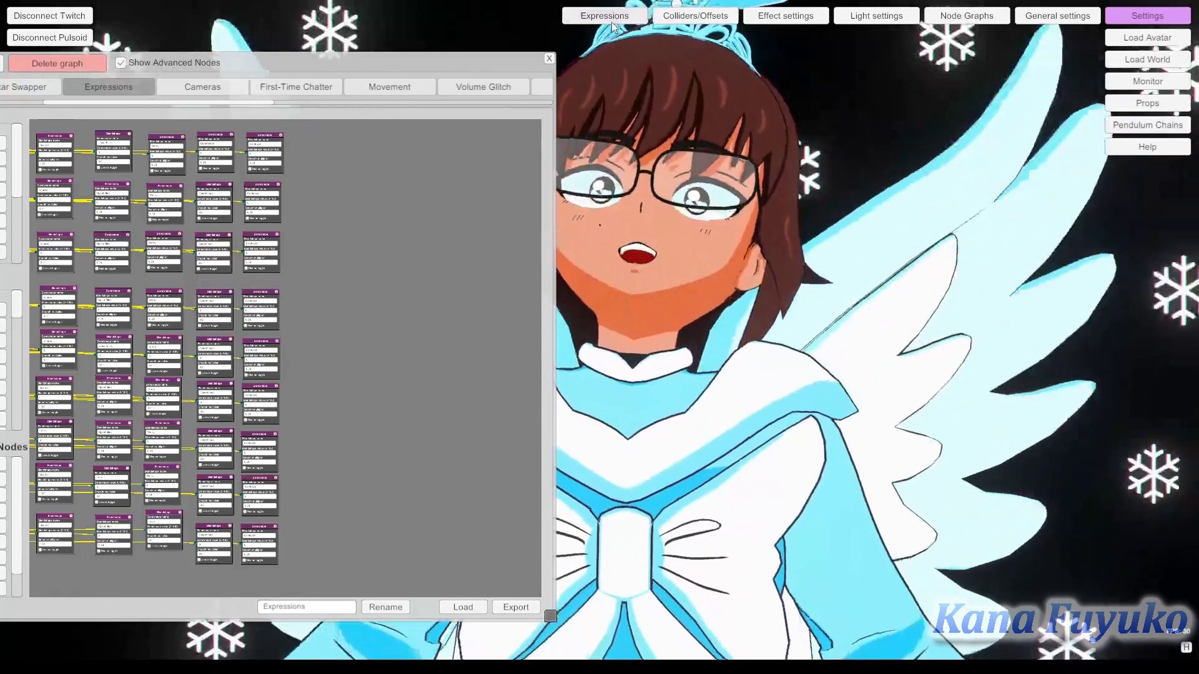
Open the avatar expressions list and reposition it beside the graph
{"action": "left_click", "coordinate": [613, 25]}
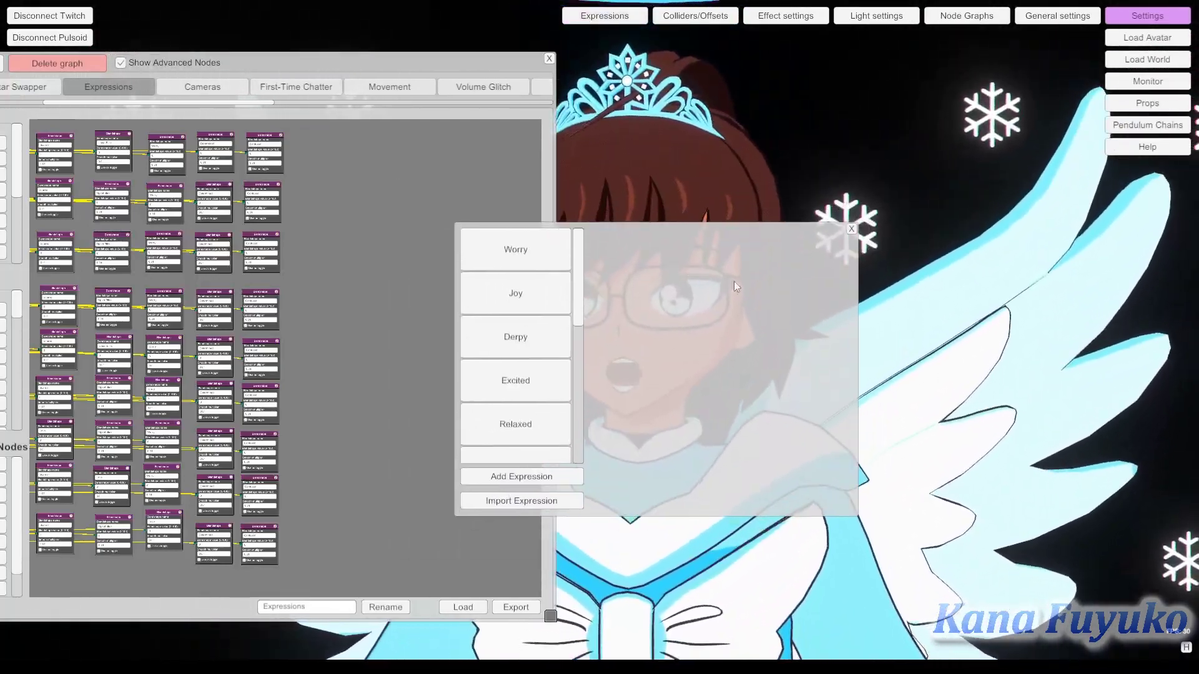
{"action": "left_click_drag", "start_coordinate": [733, 281], "coordinate": [978, 263]}
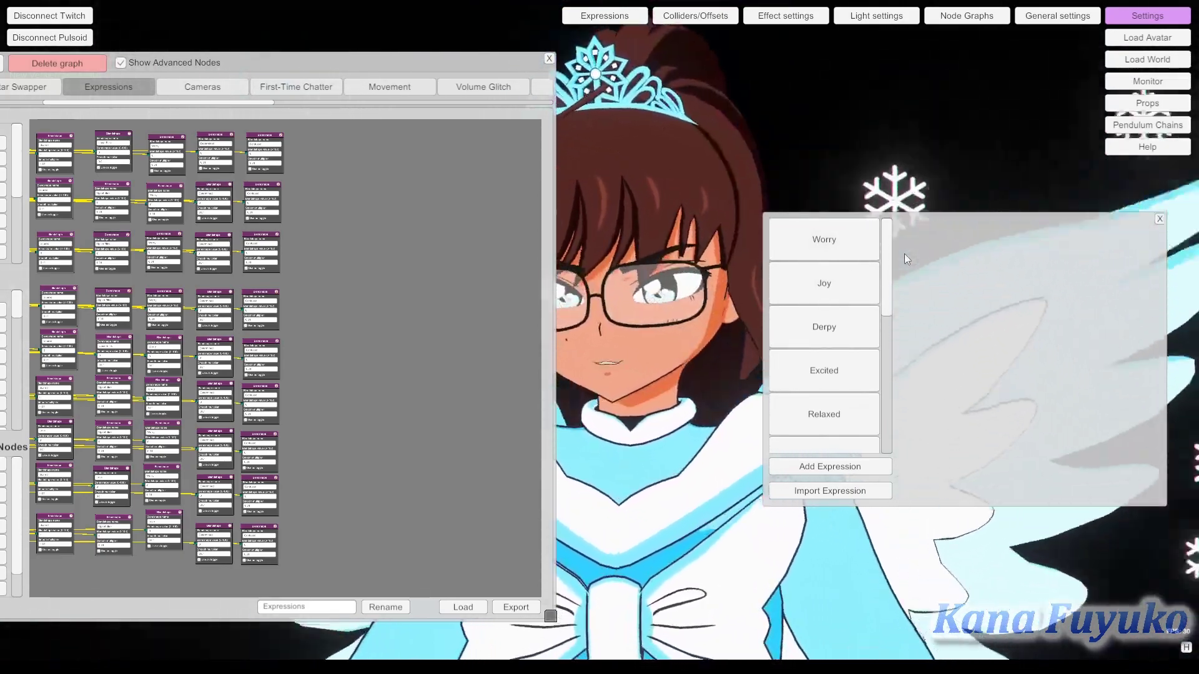
{"action": "left_click_drag", "start_coordinate": [902, 253], "coordinate": [520, 248]}
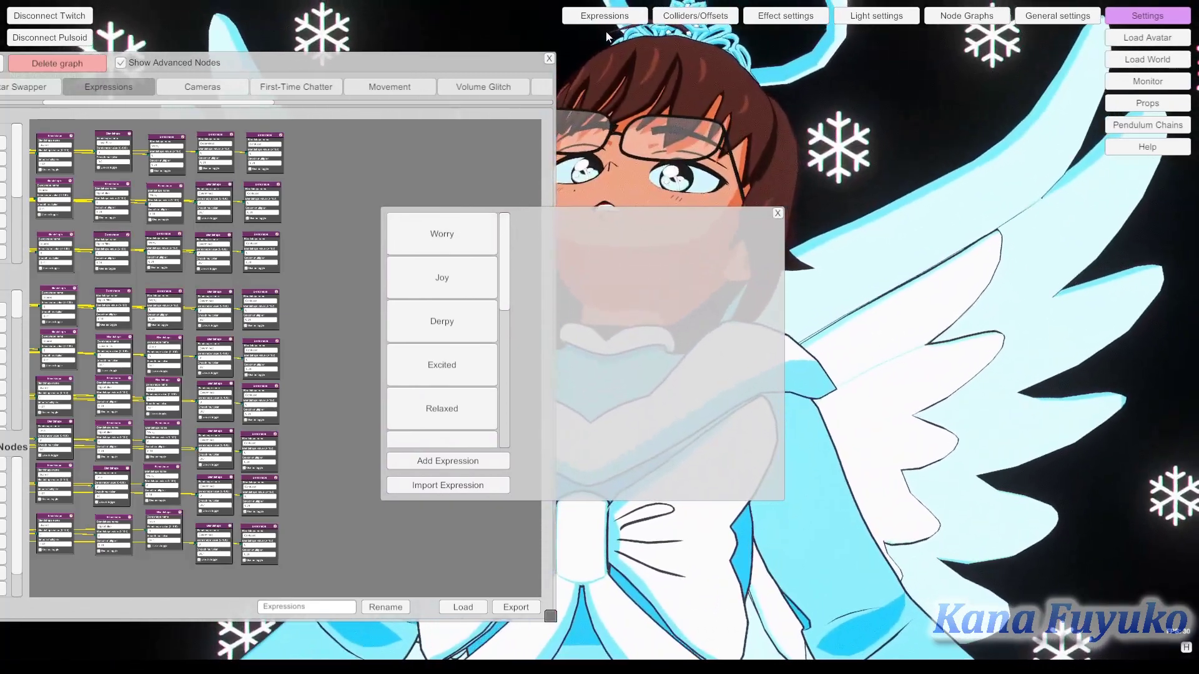
Inspect the Worry expression's output values, view Joy's settings, then close the expression editor
{"action": "left_click", "coordinate": [470, 238]}
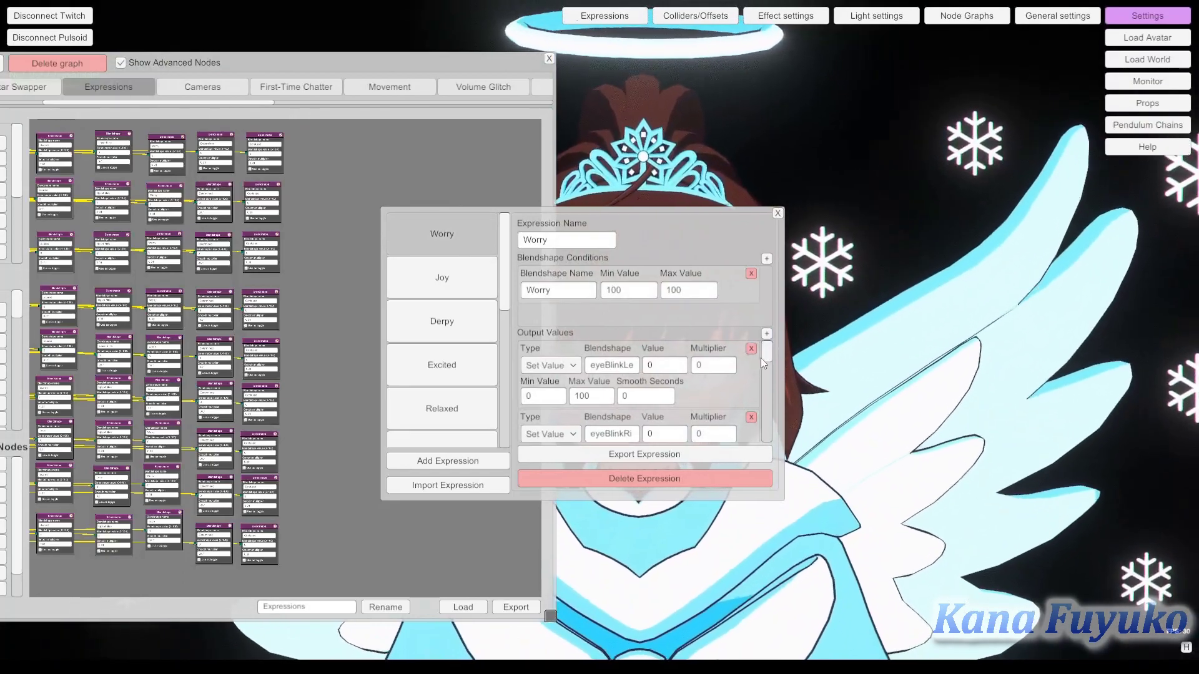
{"action": "left_click_drag", "start_coordinate": [762, 358], "coordinate": [756, 388]}
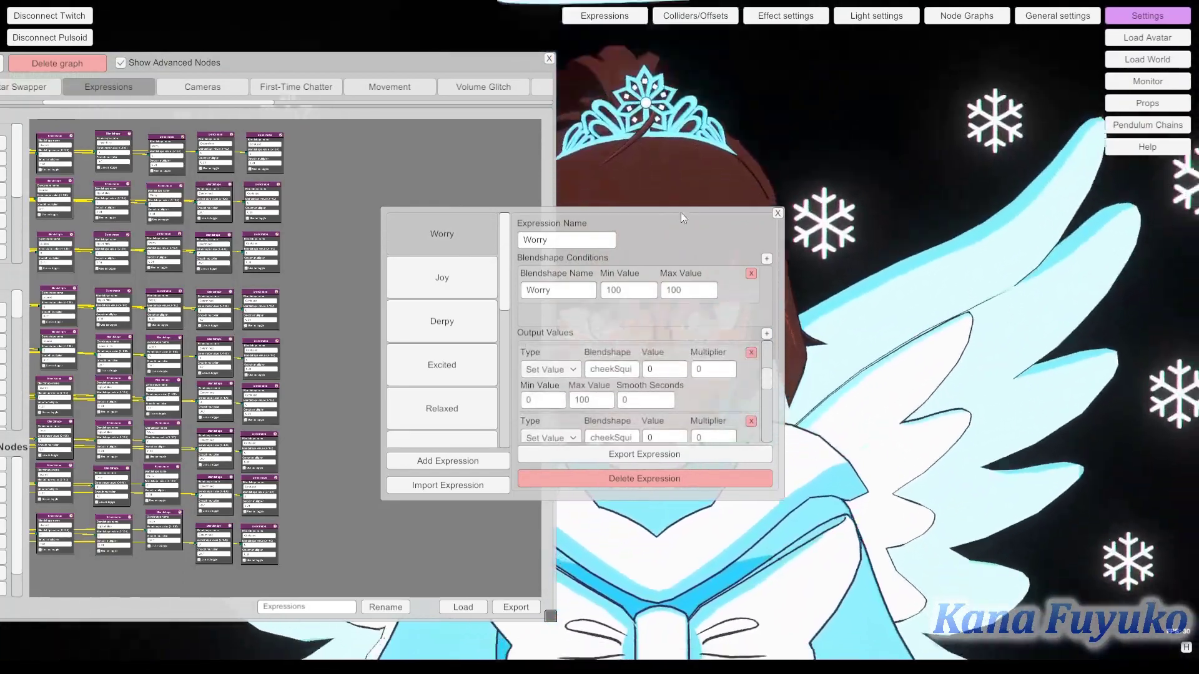
{"action": "mouse_move", "coordinate": [681, 212]}
{"action": "left_mouse_down"}
{"action": "mouse_move", "coordinate": [658, 426]}
{"action": "mouse_move", "coordinate": [677, 194]}
{"action": "left_mouse_up"}
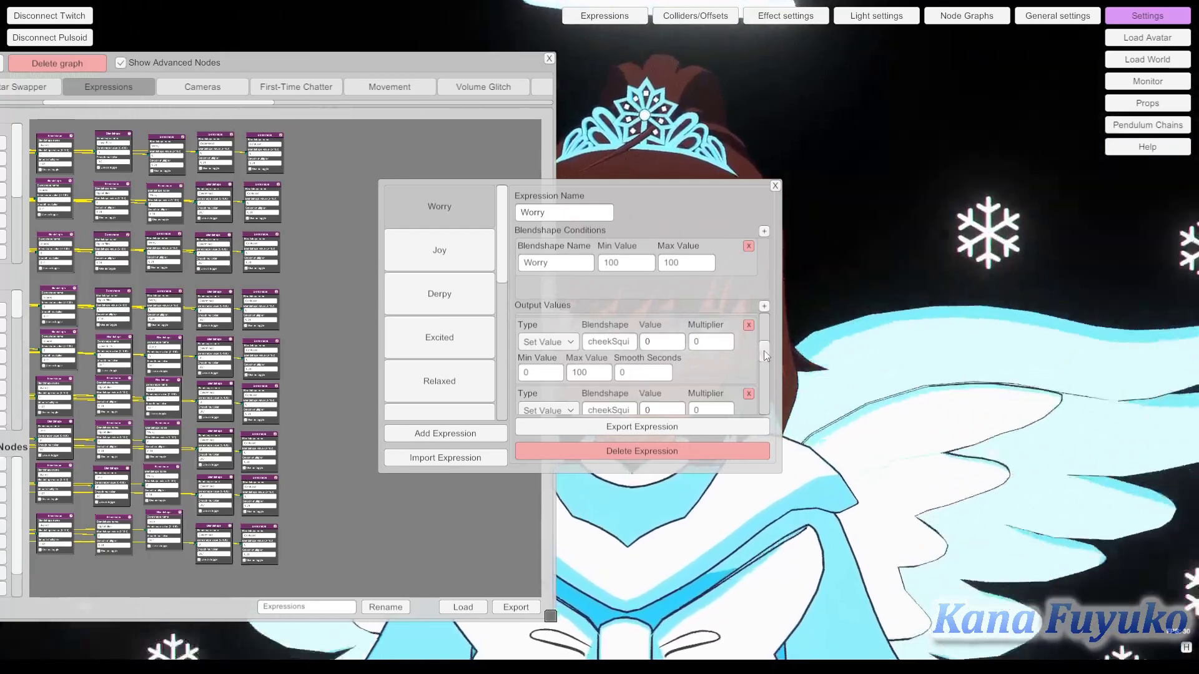
{"action": "left_click_drag", "start_coordinate": [763, 351], "coordinate": [761, 324]}
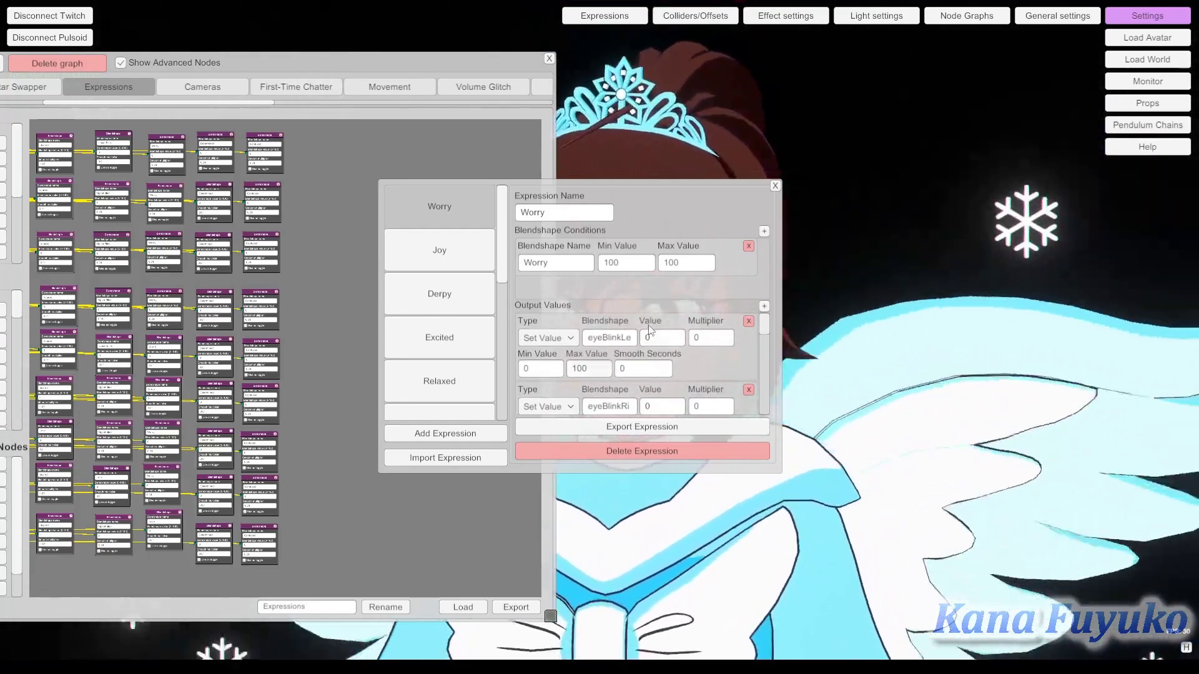
{"action": "mouse_move", "coordinate": [656, 203]}
{"action": "left_mouse_down"}
{"action": "mouse_move", "coordinate": [662, 288]}
{"action": "mouse_move", "coordinate": [663, 211]}
{"action": "left_mouse_up"}
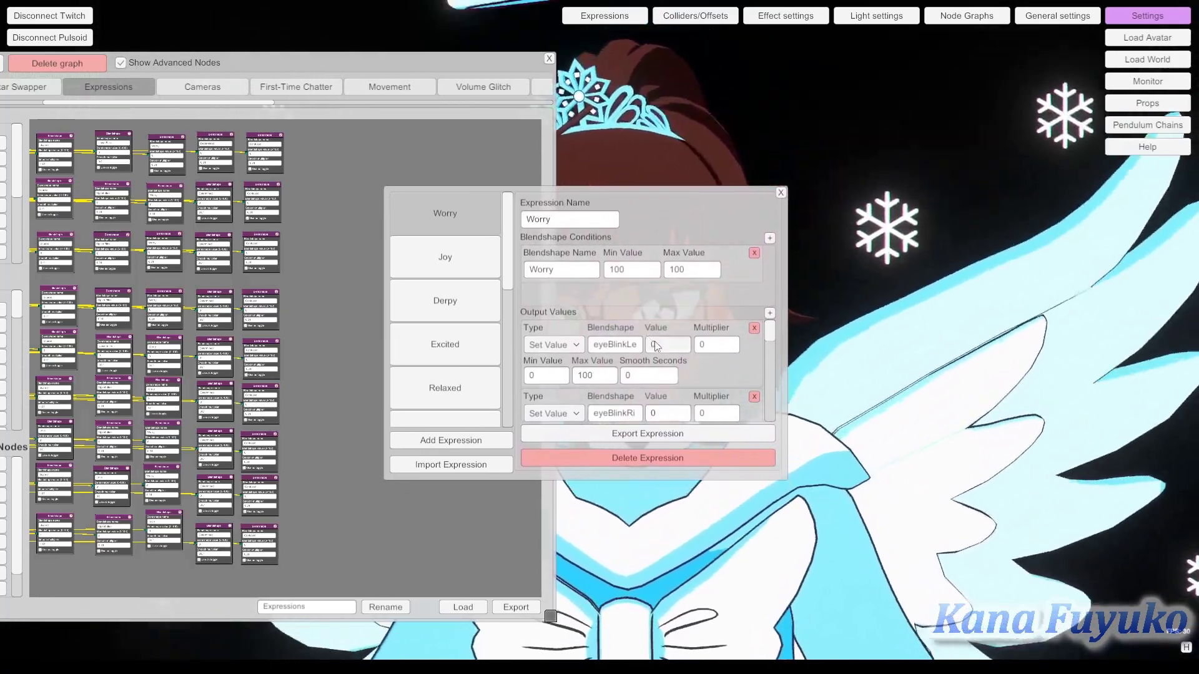
{"action": "scroll", "coordinate": [645, 378], "scroll_direction": "down", "scroll_amount": 1}
{"action": "scroll", "coordinate": [645, 377], "scroll_direction": "up", "scroll_amount": 1}
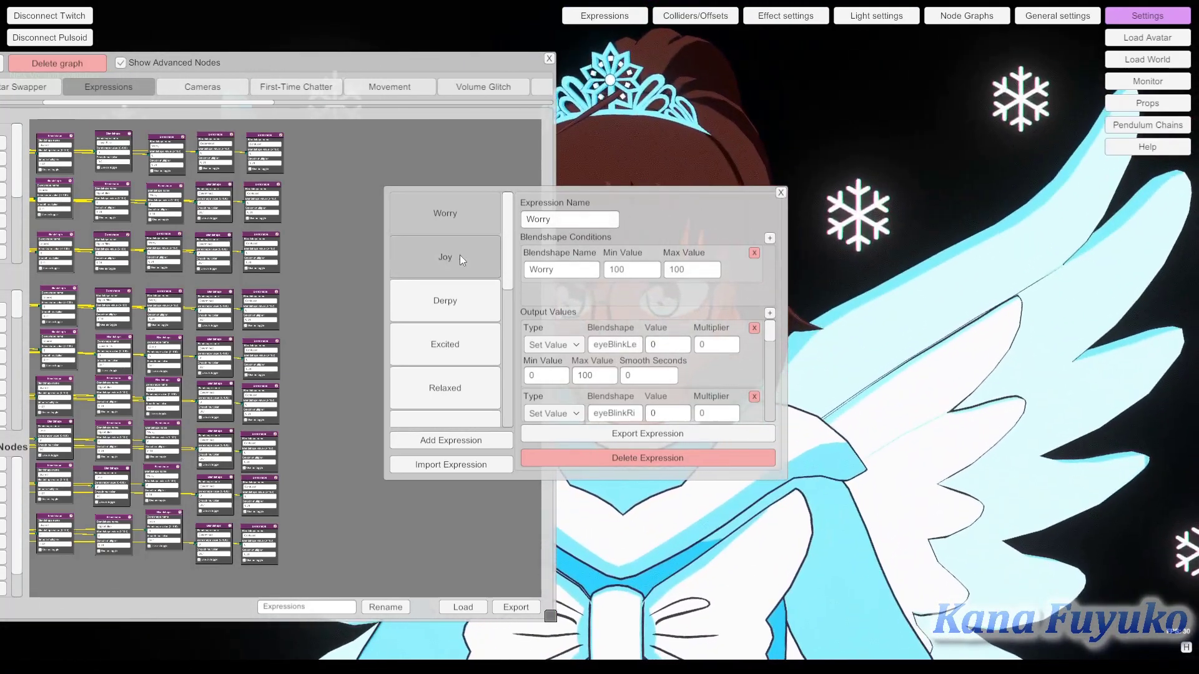
{"action": "left_click", "coordinate": [461, 259]}
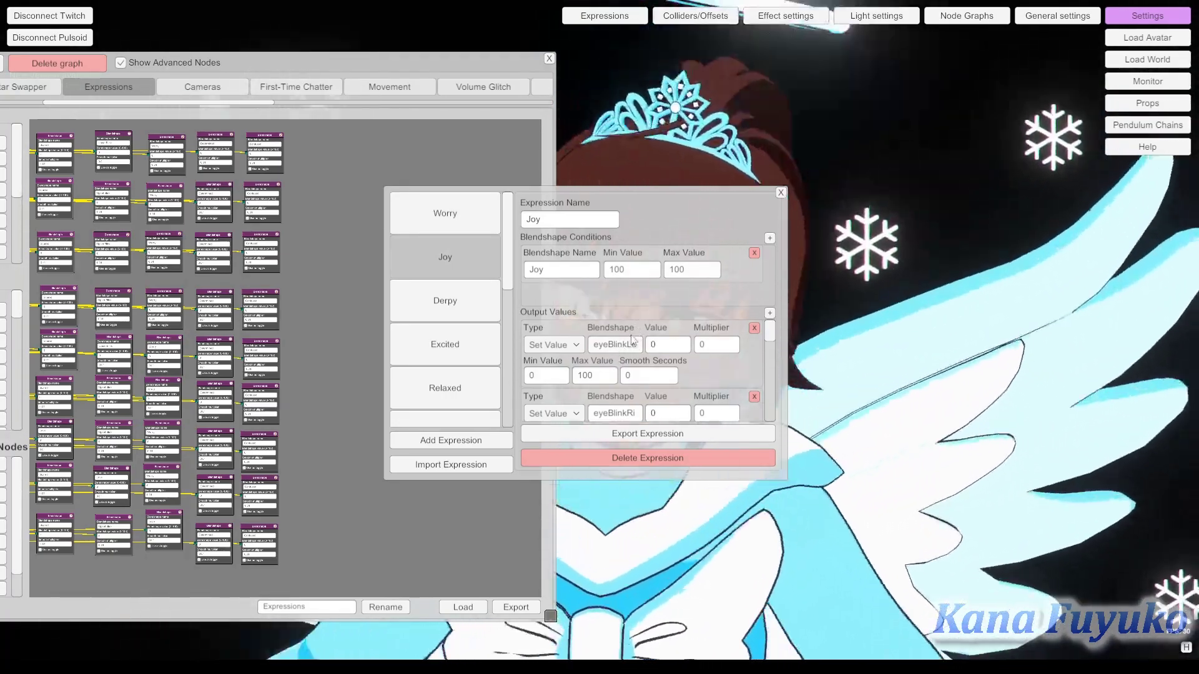
{"action": "left_click", "coordinate": [780, 193]}
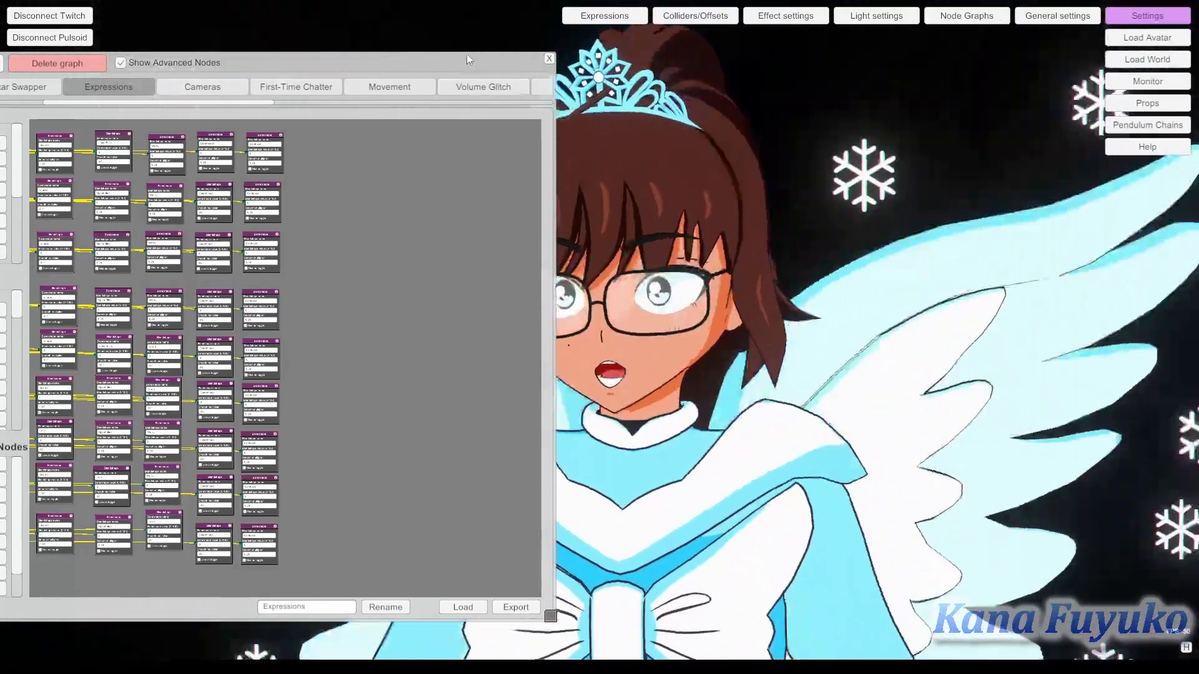
Navigate to the NumPad 5 Hotkey node and duplicate it
{"action": "left_click_drag", "start_coordinate": [468, 58], "coordinate": [537, 67]}
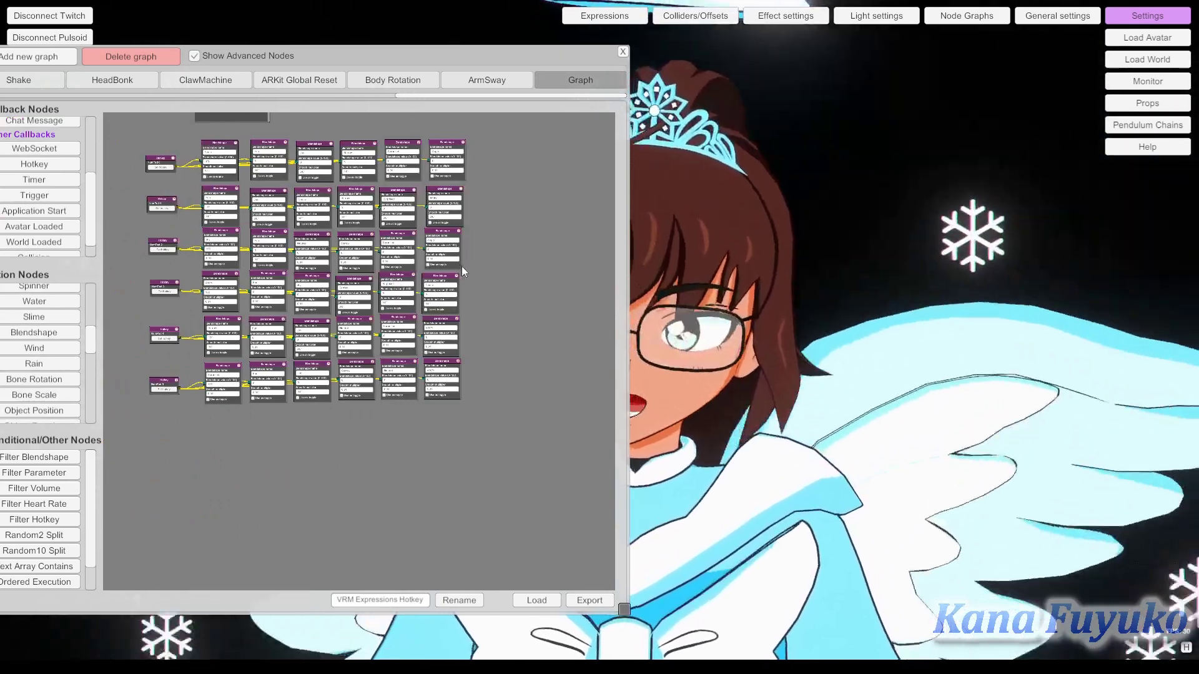
{"action": "left_click_drag", "start_coordinate": [462, 267], "coordinate": [518, 351]}
{"action": "left_click_drag", "start_coordinate": [363, 462], "coordinate": [409, 431]}
{"action": "scroll", "coordinate": [275, 380], "scroll_direction": "up", "scroll_amount": 3}
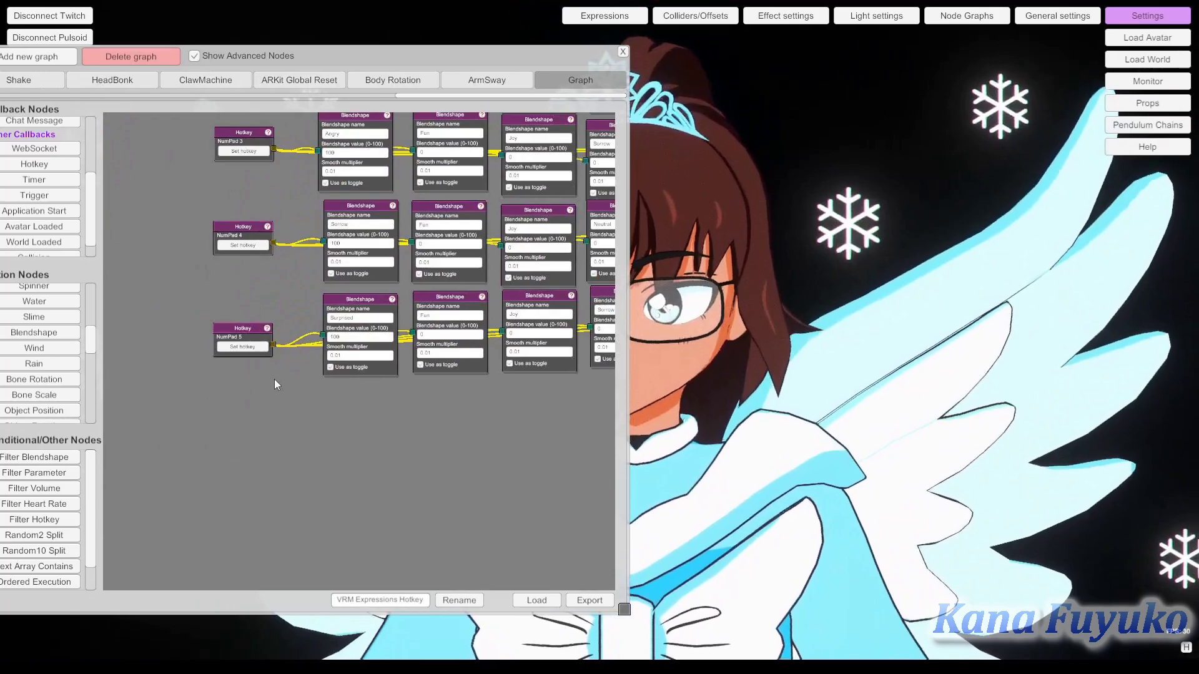
{"action": "scroll", "coordinate": [288, 417], "scroll_direction": "down", "scroll_amount": 3}
{"action": "scroll", "coordinate": [362, 399], "scroll_direction": "up", "scroll_amount": 5}
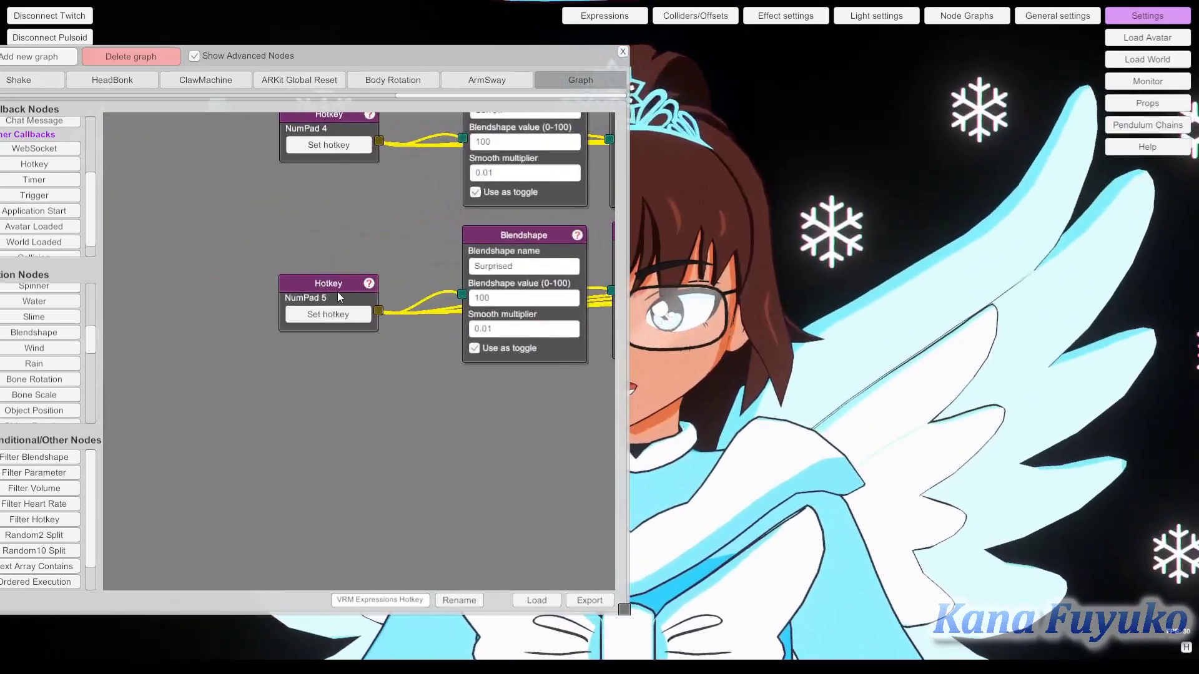
{"action": "right_click", "coordinate": [337, 291]}
{"action": "left_click", "coordinate": [360, 316]}
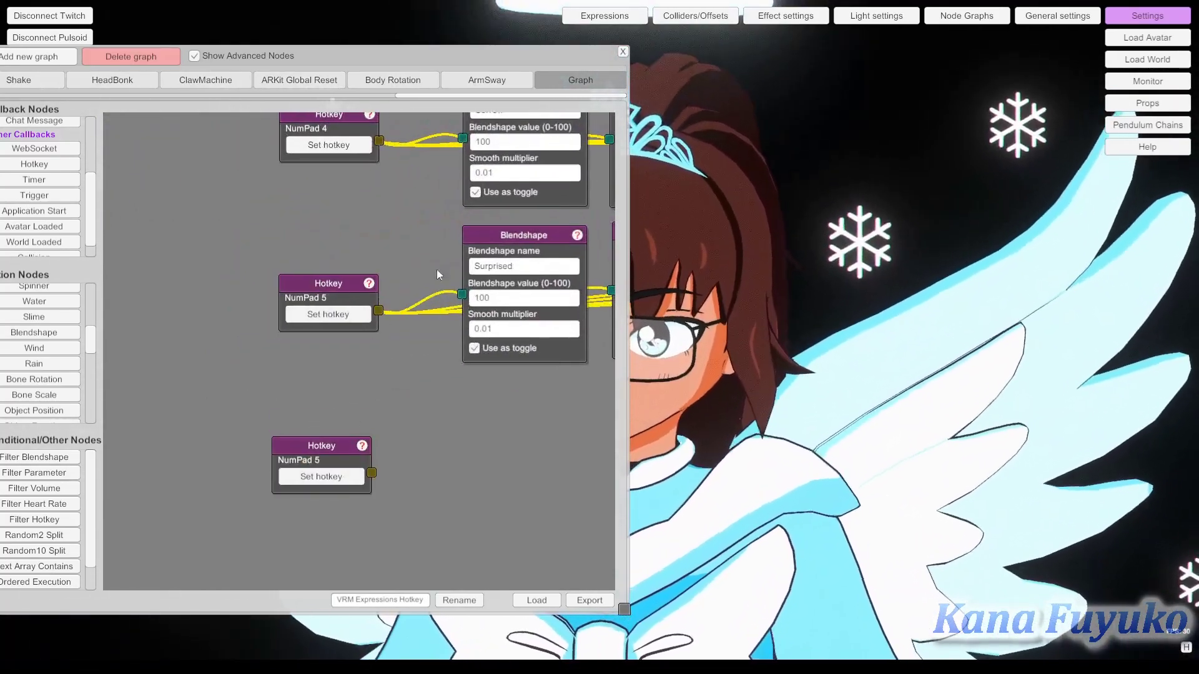
Place the copied Surprised node below the original, wire the new hotkey into it, and select its name for renaming
{"action": "left_click_drag", "start_coordinate": [538, 244], "coordinate": [388, 342]}
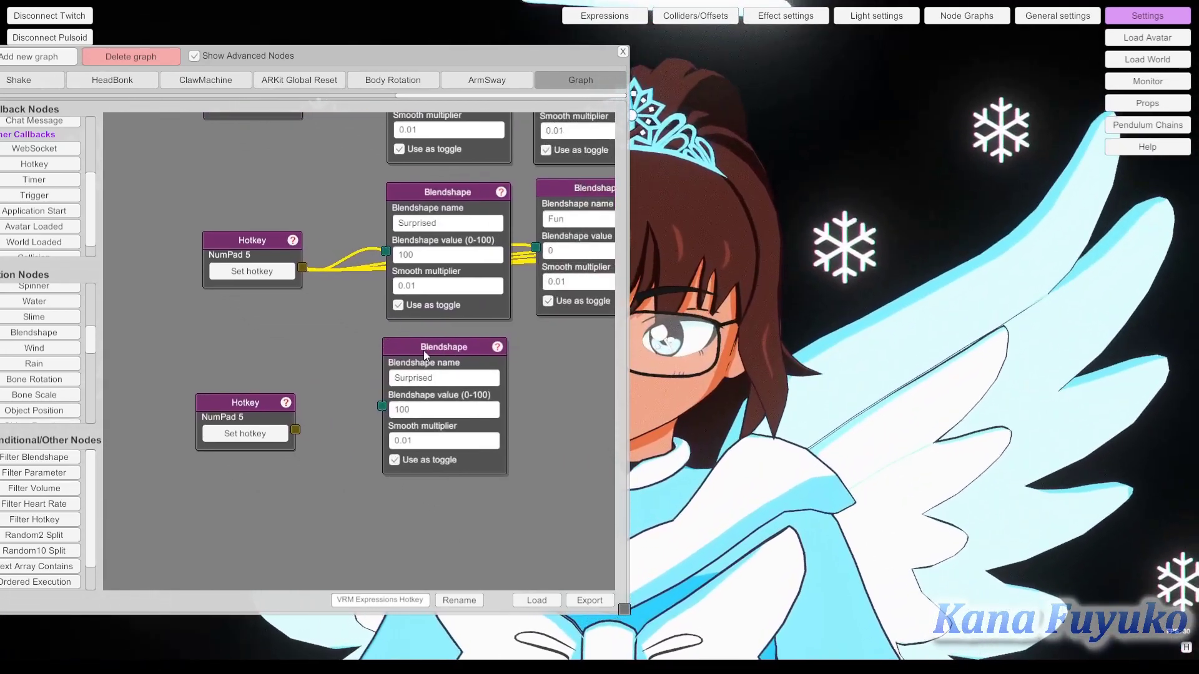
{"action": "left_click_drag", "start_coordinate": [380, 410], "coordinate": [382, 407]}
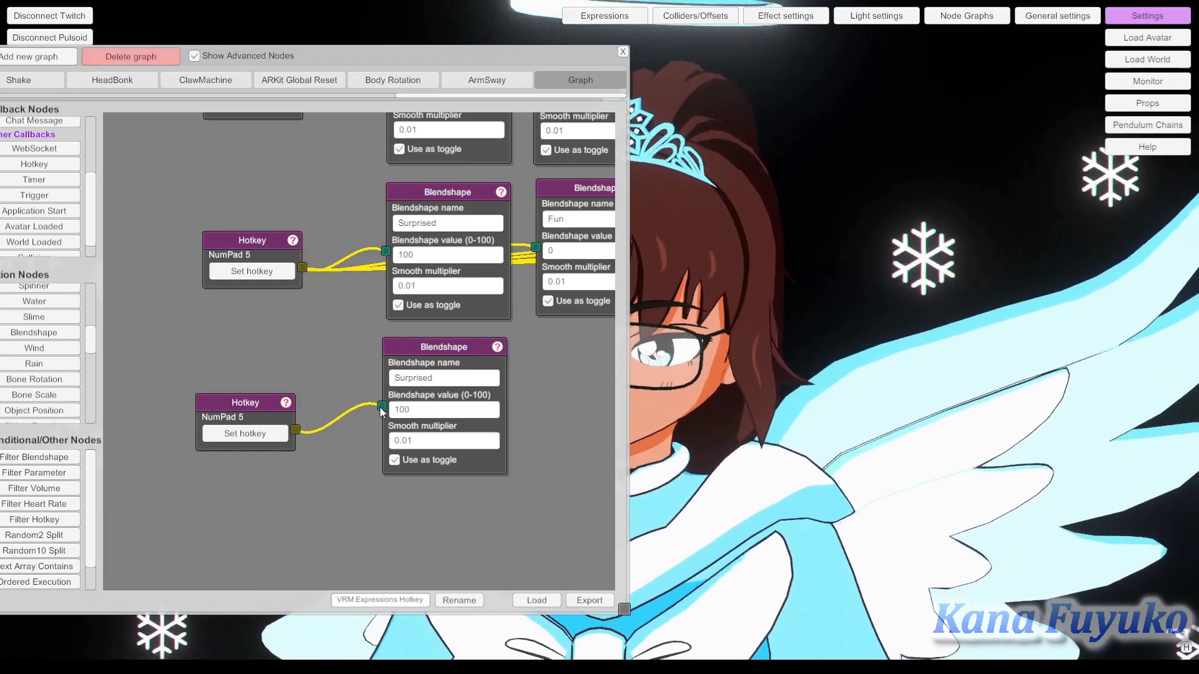
{"action": "left_click", "coordinate": [414, 379]}
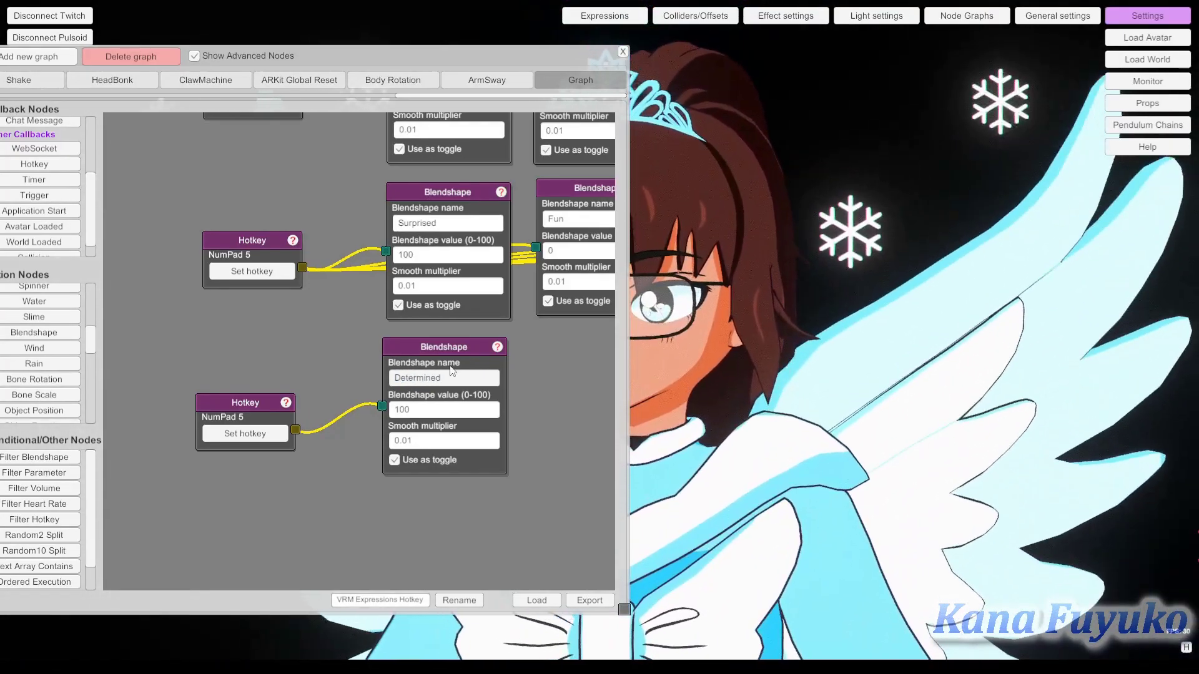
{"action": "scroll", "coordinate": [531, 367], "scroll_direction": "down", "scroll_amount": 5}
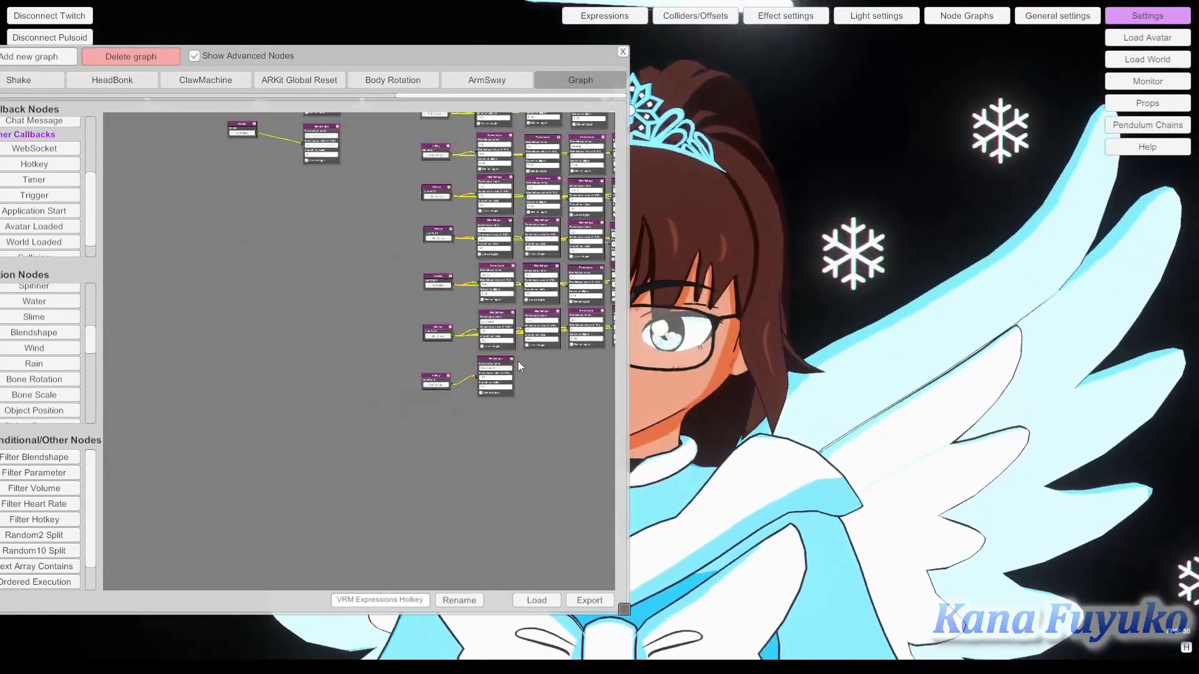
{"action": "scroll", "coordinate": [519, 361], "scroll_direction": "up", "scroll_amount": 3}
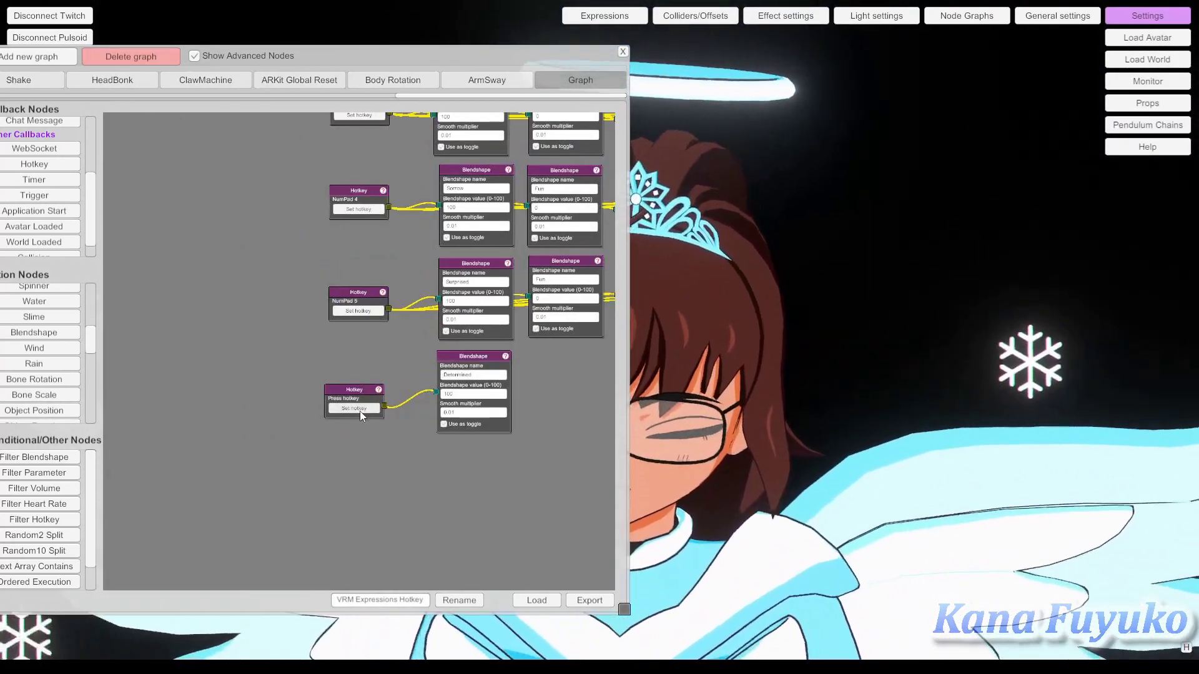
{"action": "left_click_drag", "start_coordinate": [479, 417], "coordinate": [250, 446]}
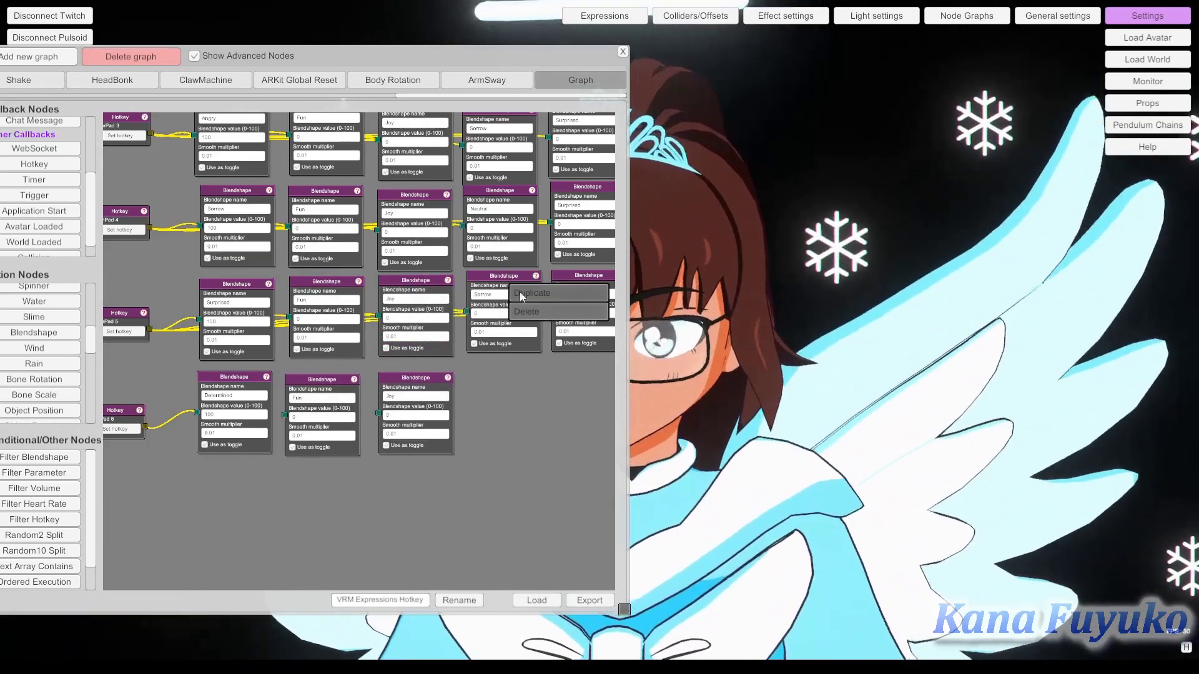
Move the copied Determined Blendshape node onto another expression chain
{"action": "left_click_drag", "start_coordinate": [524, 369], "coordinate": [358, 338]}
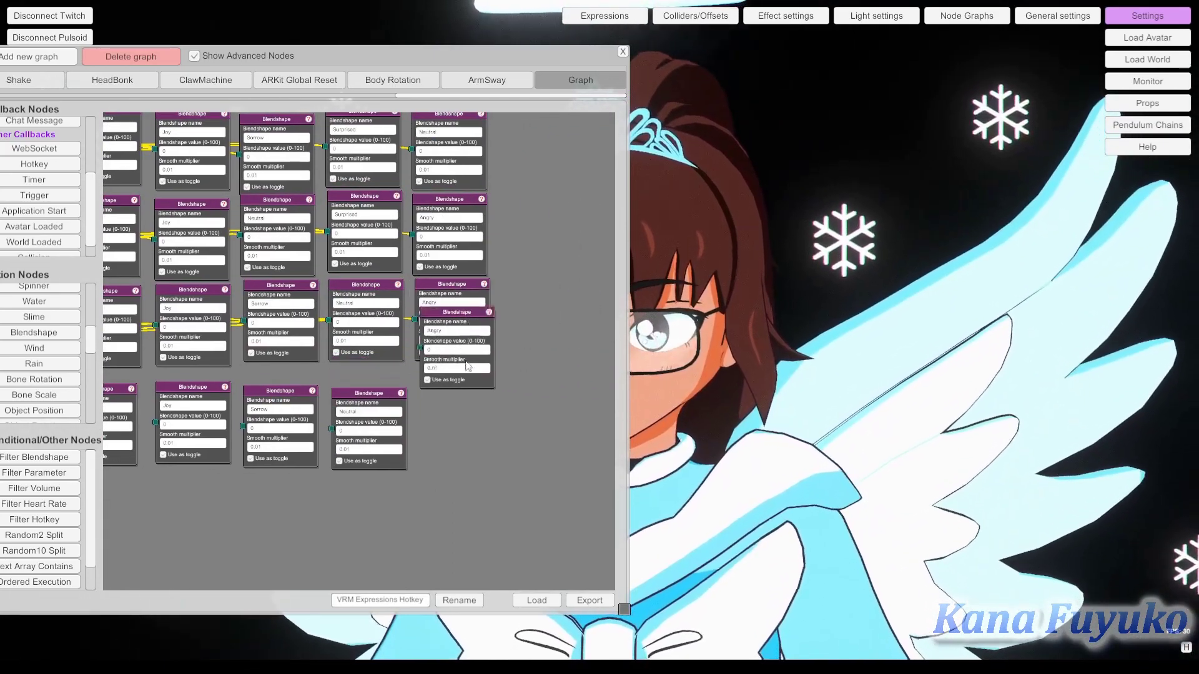
{"action": "scroll", "coordinate": [298, 449], "scroll_direction": "down", "scroll_amount": 3}
{"action": "scroll", "coordinate": [316, 439], "scroll_direction": "up", "scroll_amount": 3}
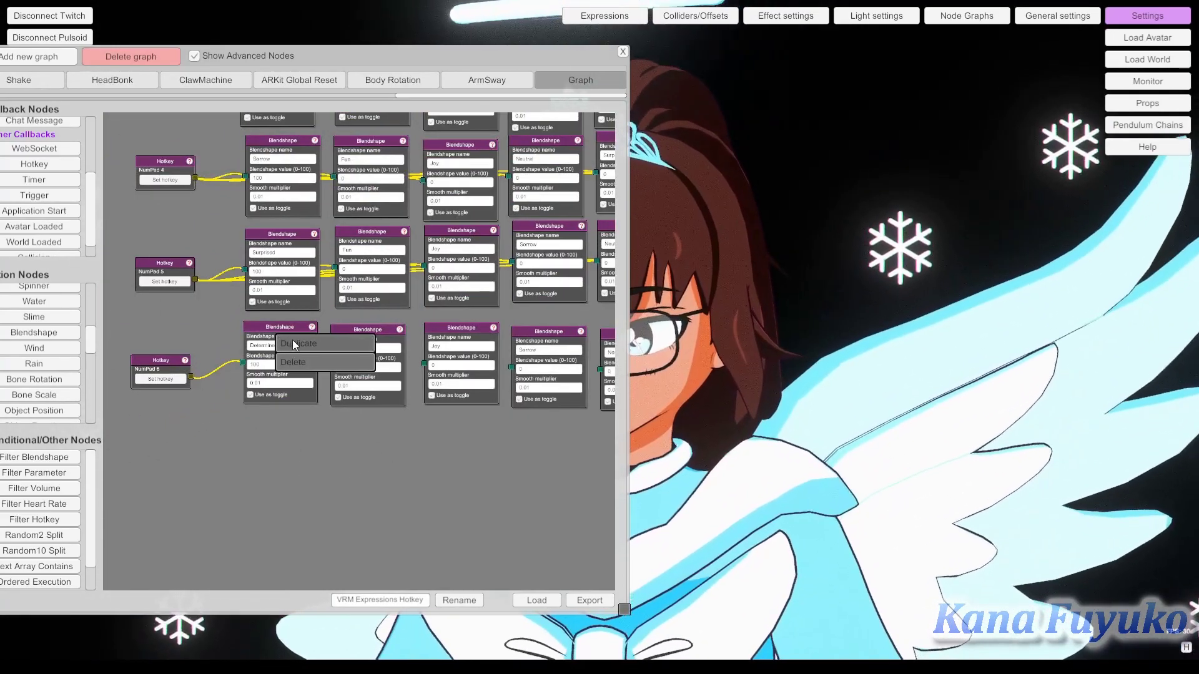
{"action": "left_click_drag", "start_coordinate": [292, 340], "coordinate": [271, 364]}
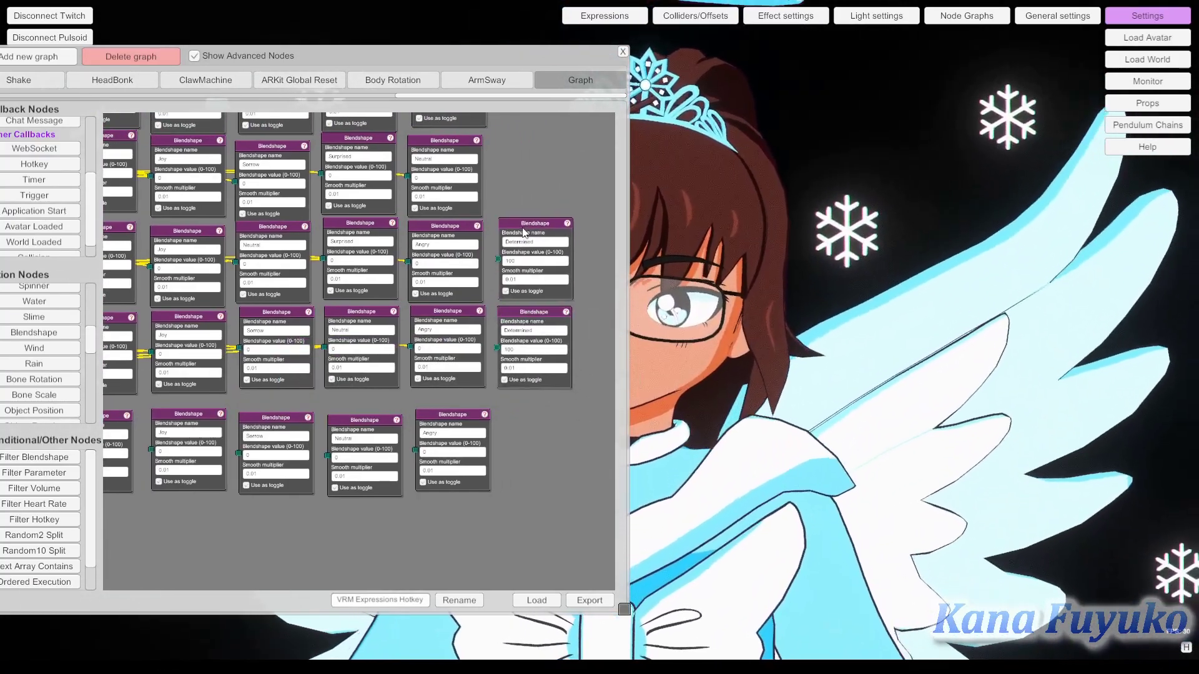
Pan through the upper and lower rows to check the Determined nodes
{"action": "left_click_drag", "start_coordinate": [525, 200], "coordinate": [504, 408]}
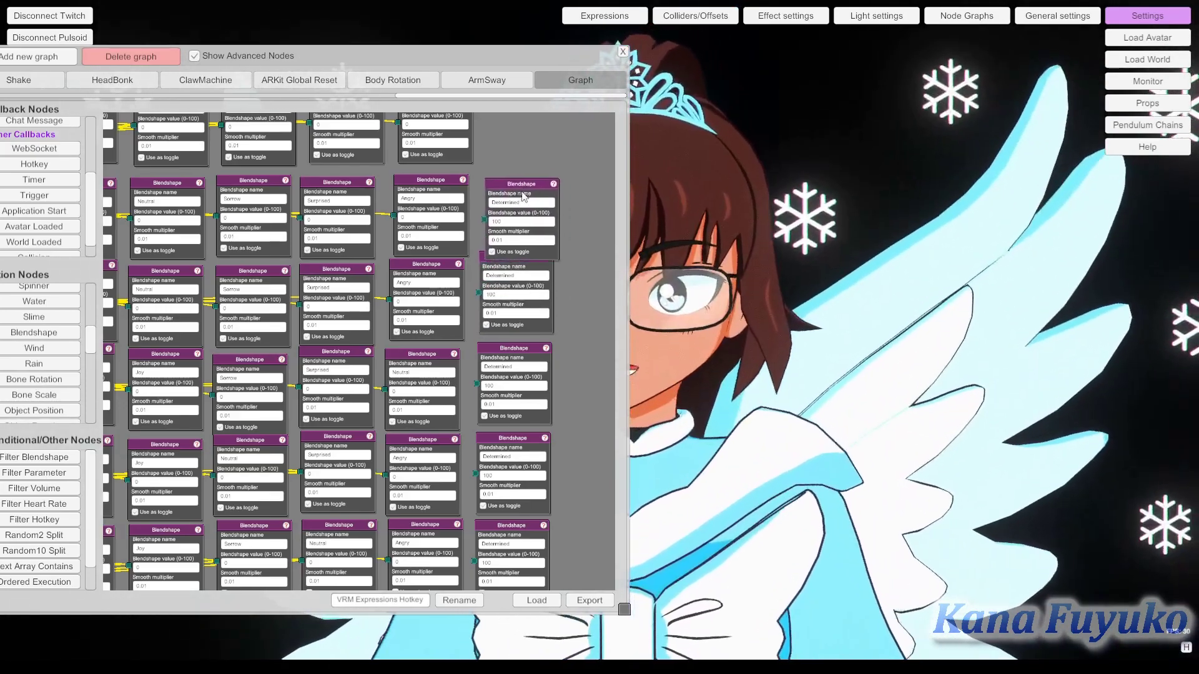
{"action": "left_click_drag", "start_coordinate": [588, 266], "coordinate": [556, 455]}
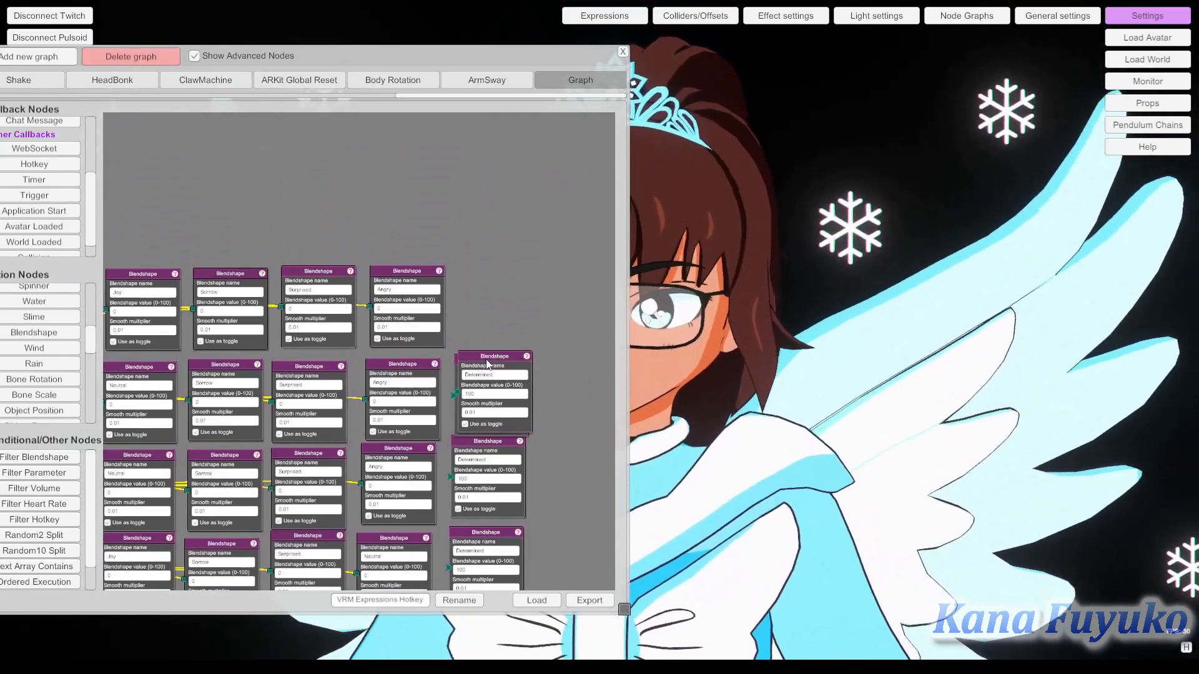
{"action": "left_click_drag", "start_coordinate": [489, 289], "coordinate": [579, 242]}
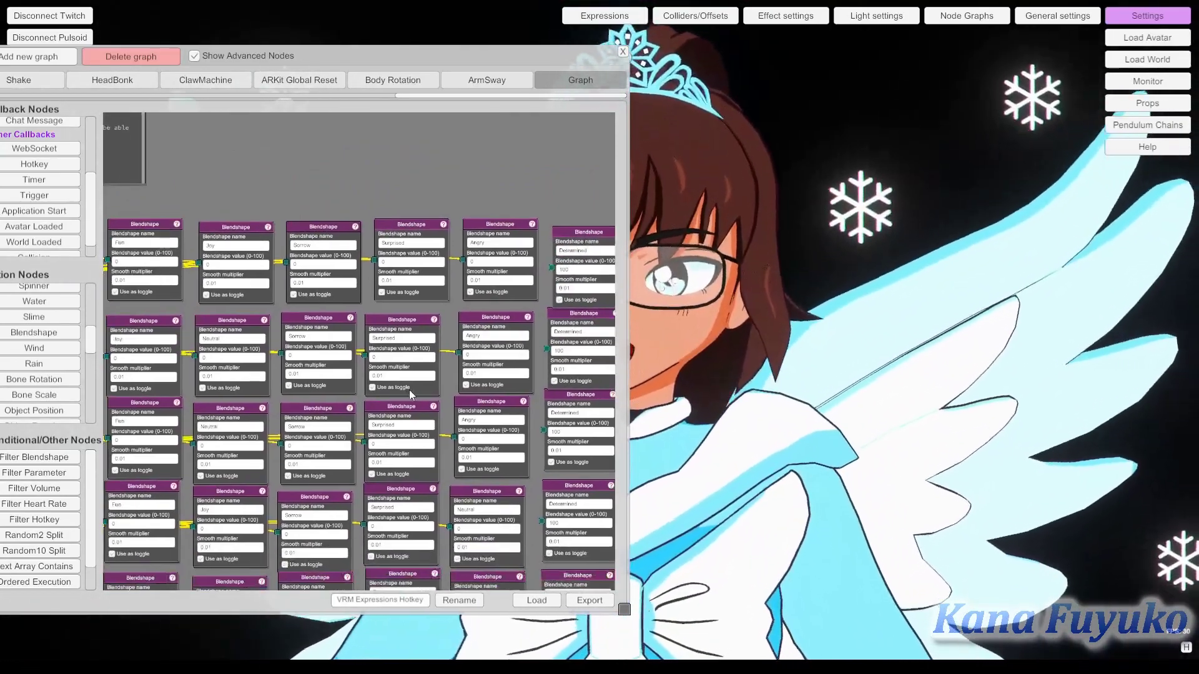
{"action": "scroll", "coordinate": [547, 372], "scroll_direction": "up", "scroll_amount": 5}
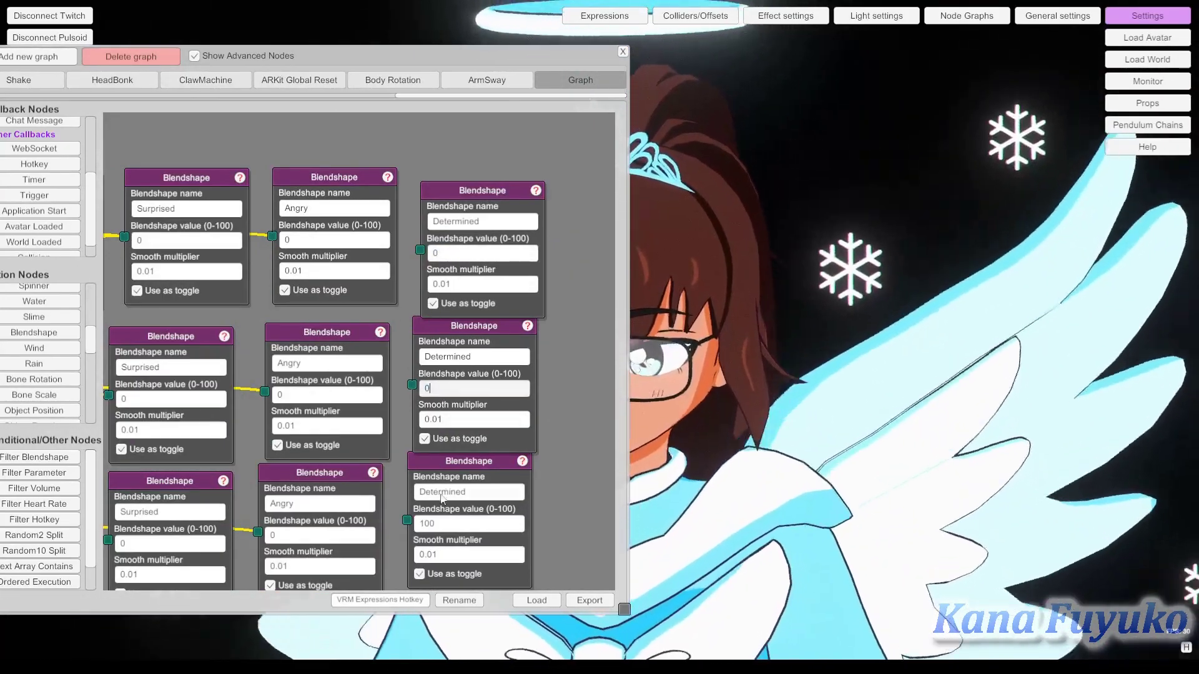
{"action": "left_click_drag", "start_coordinate": [402, 477], "coordinate": [407, 206]}
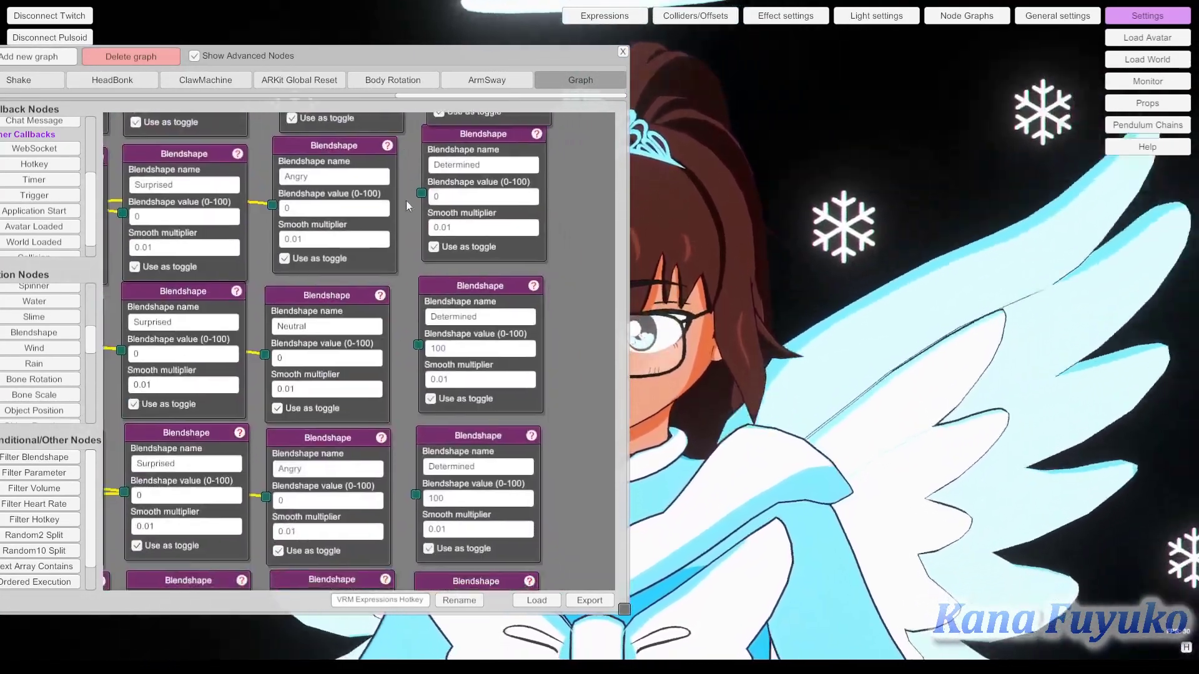
{"action": "left_click_drag", "start_coordinate": [402, 525], "coordinate": [418, 247]}
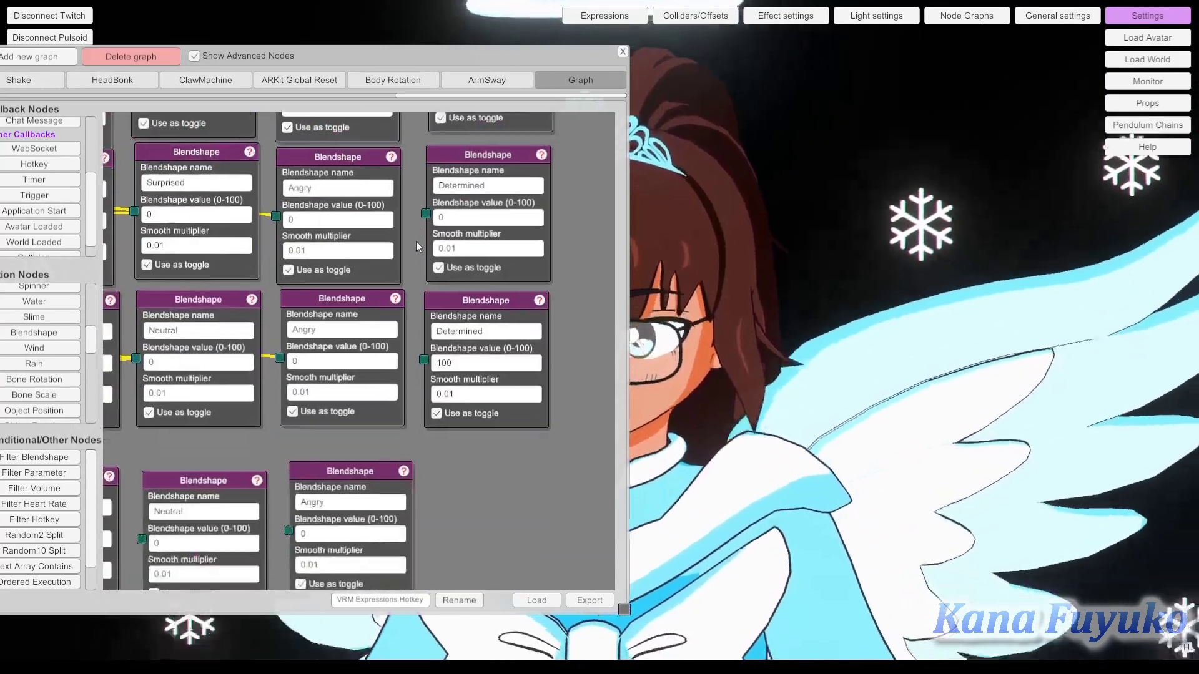
{"action": "scroll", "coordinate": [413, 509], "scroll_direction": "down", "scroll_amount": 5}
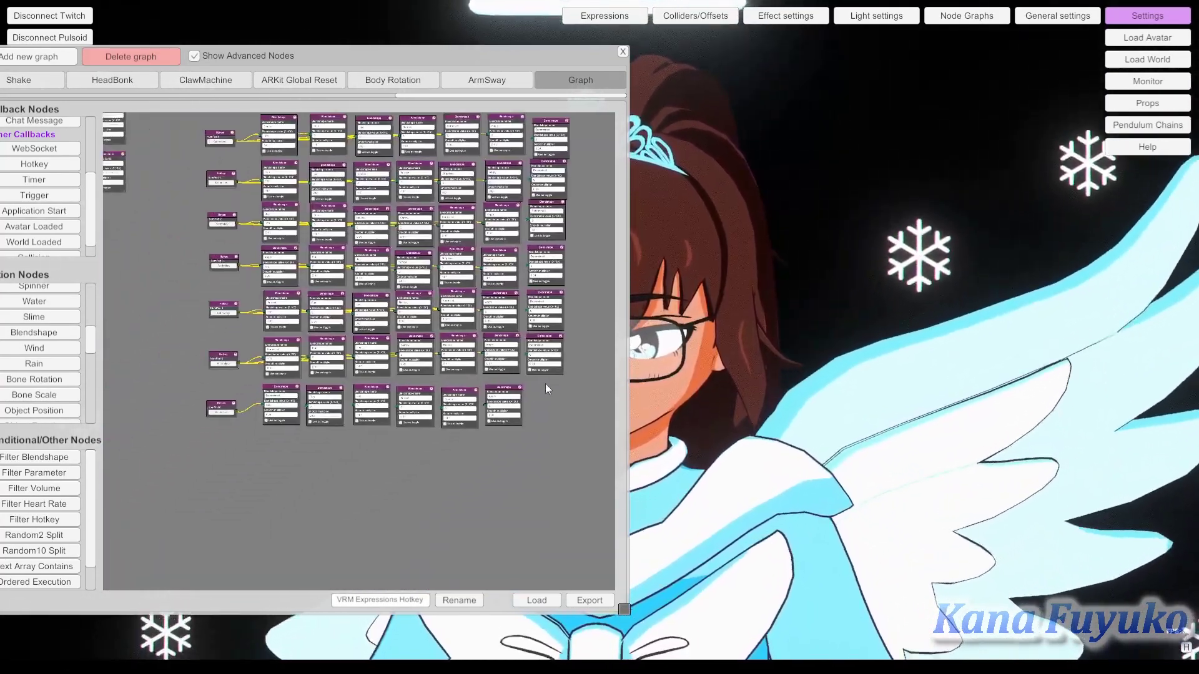
{"action": "scroll", "coordinate": [302, 413], "scroll_direction": "up", "scroll_amount": 3}
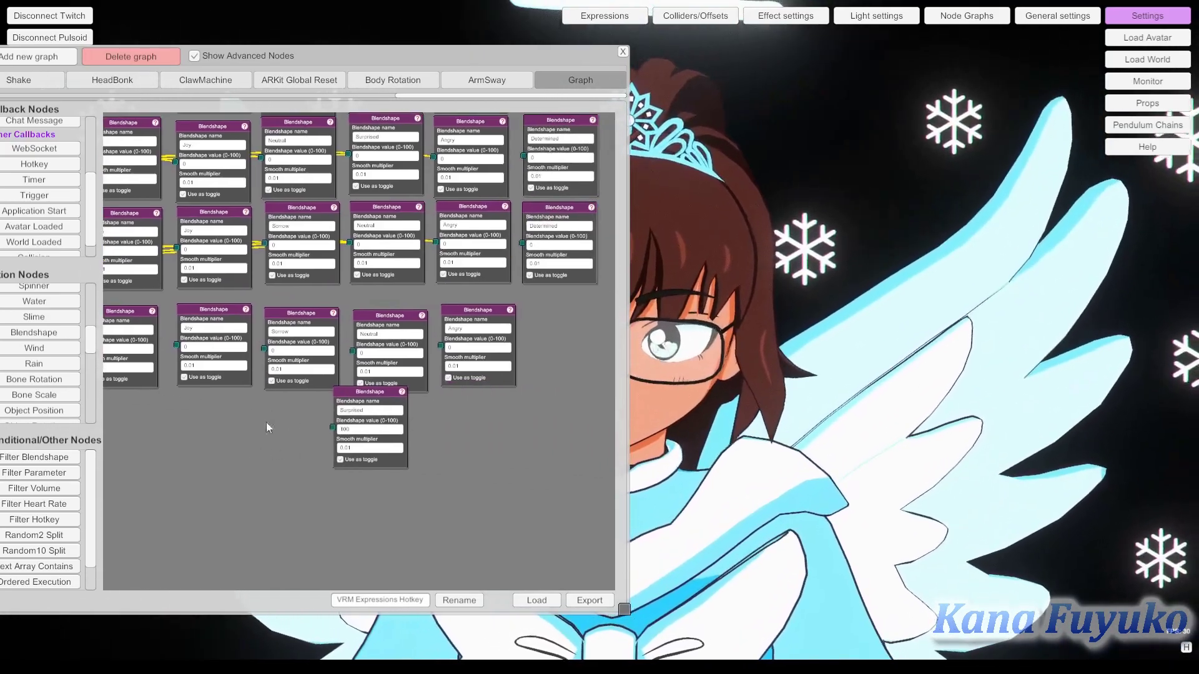
Place the Surprised Blendshape node at the bottom chain's right end, after Angry
{"action": "left_click_drag", "start_coordinate": [365, 402], "coordinate": [552, 317]}
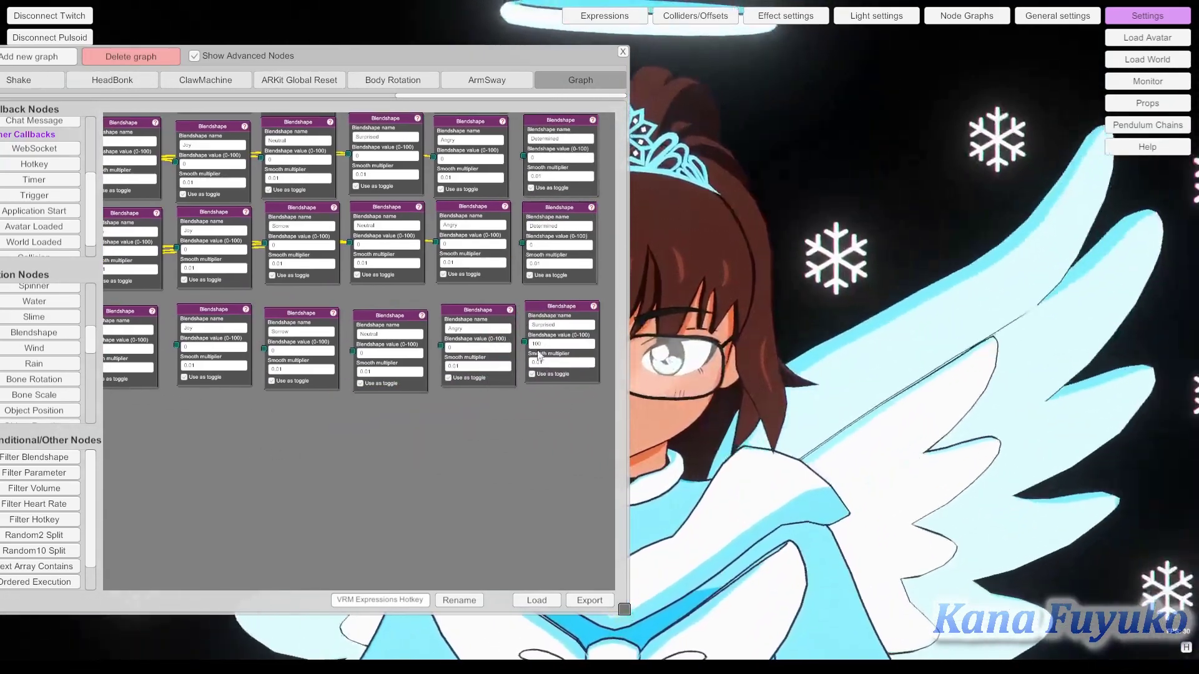
{"action": "scroll", "coordinate": [430, 400], "scroll_direction": "down", "scroll_amount": 3}
{"action": "scroll", "coordinate": [245, 417], "scroll_direction": "up", "scroll_amount": 3}
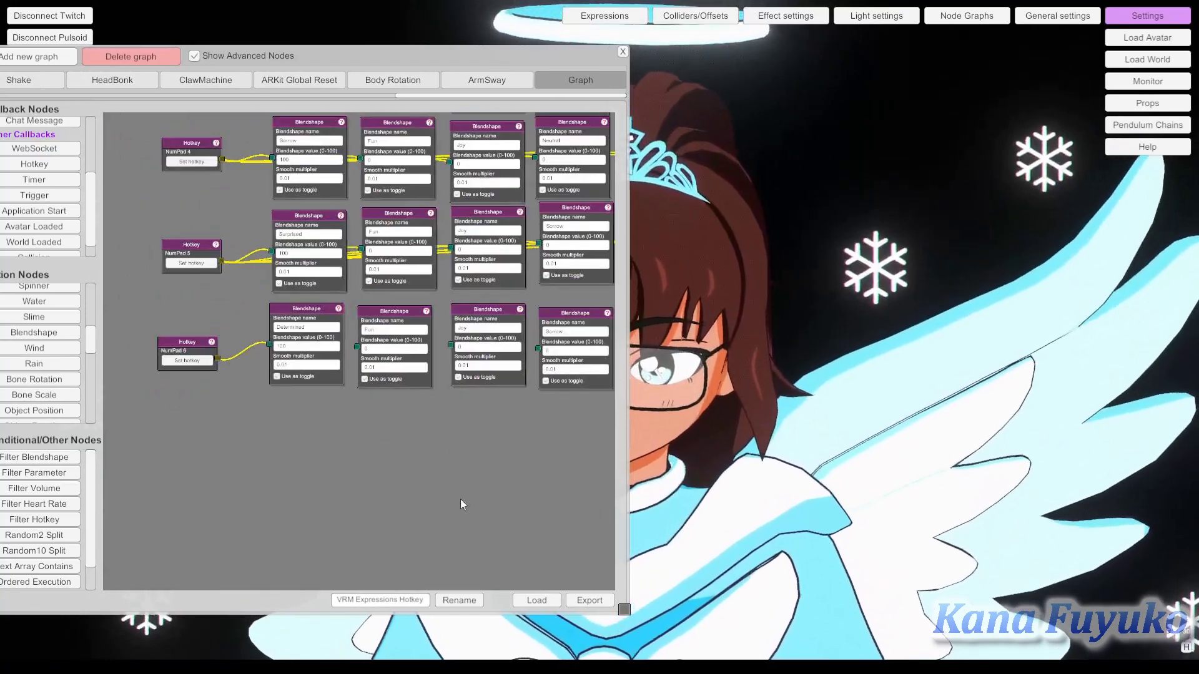
Widen the Graph window and nudge the NumPad 6 Hotkey node into line
{"action": "left_click_drag", "start_coordinate": [624, 611], "coordinate": [765, 594]}
{"action": "left_click_drag", "start_coordinate": [326, 468], "coordinate": [265, 399]}
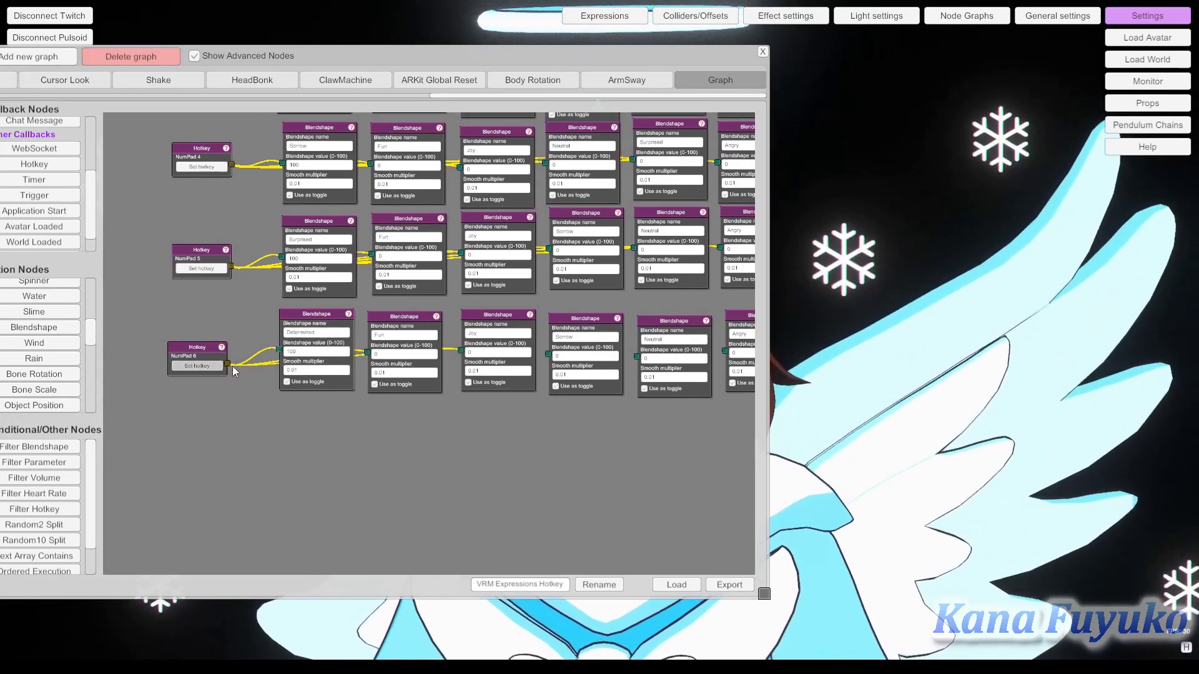
{"action": "left_click_drag", "start_coordinate": [201, 346], "coordinate": [197, 338]}
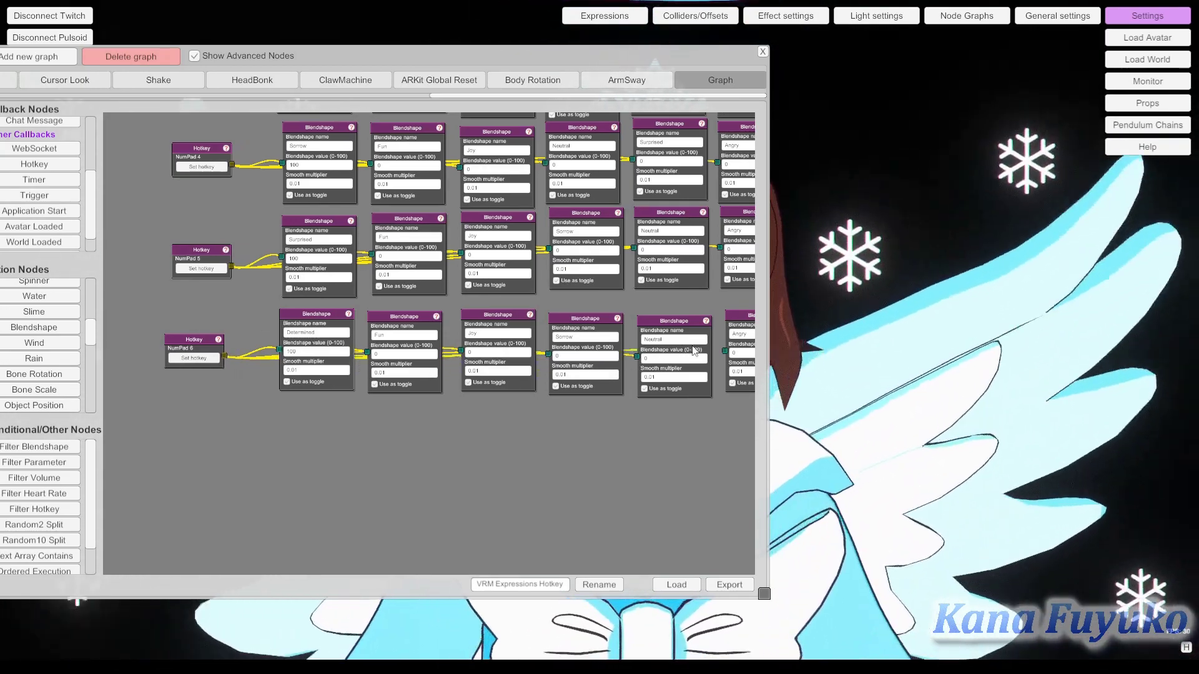
{"action": "scroll", "coordinate": [562, 350], "scroll_direction": "down", "scroll_amount": 6}
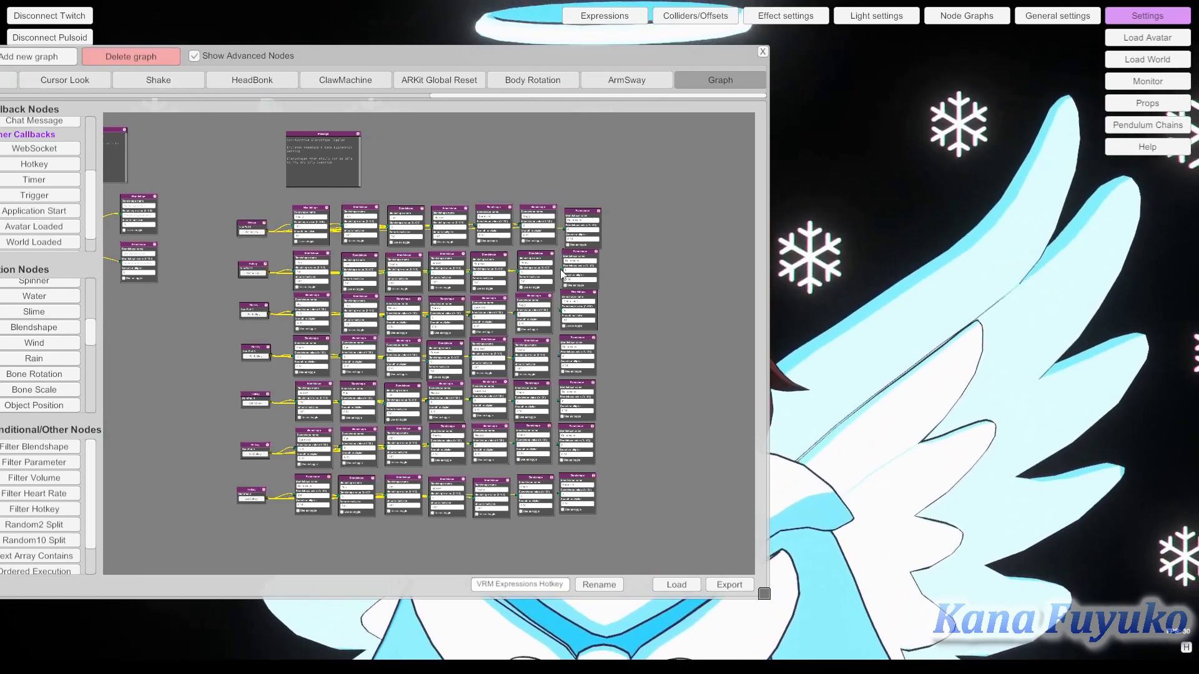
{"action": "scroll", "coordinate": [296, 279], "scroll_direction": "up", "scroll_amount": 3}
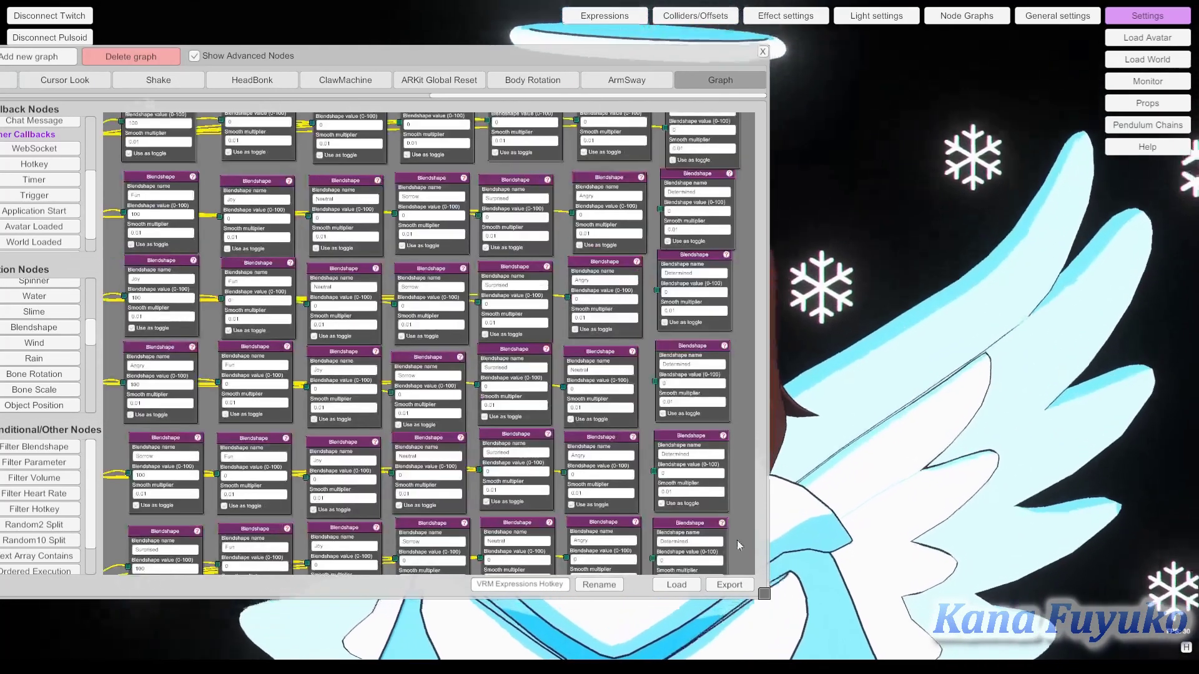
Enlarge the Graph window further and review the NumPad 3 to 6 chains
{"action": "left_click_drag", "start_coordinate": [763, 593], "coordinate": [984, 640]}
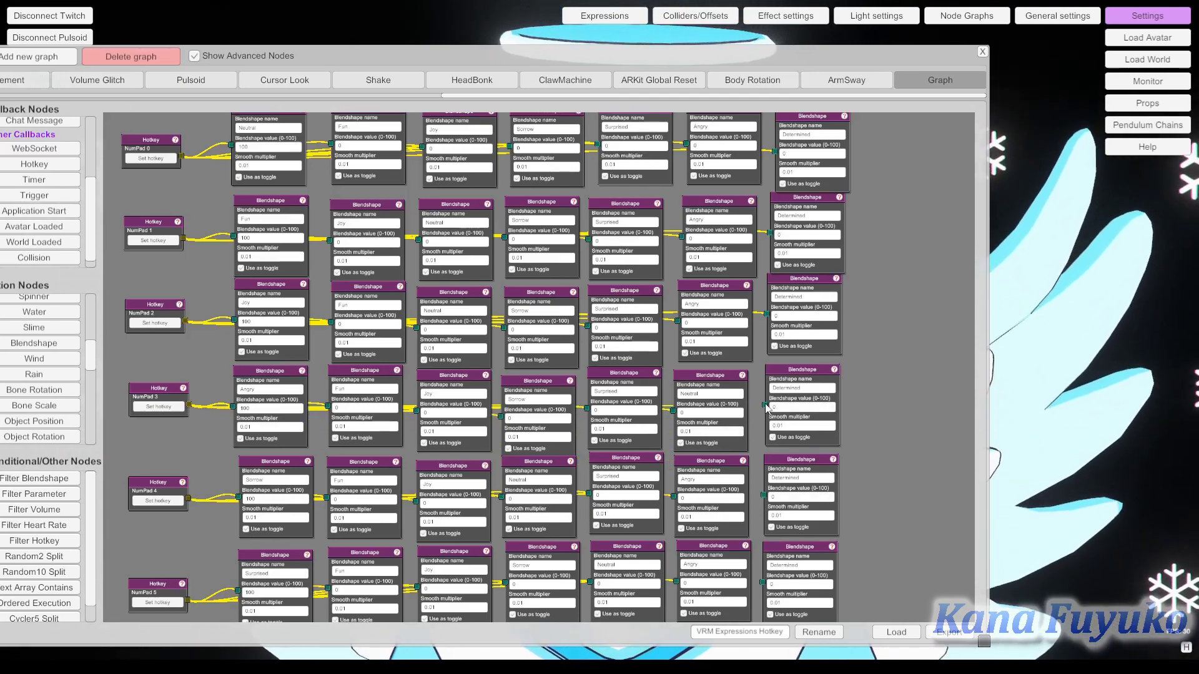
{"action": "scroll", "coordinate": [692, 459], "scroll_direction": "down", "scroll_amount": 3}
{"action": "scroll", "coordinate": [337, 269], "scroll_direction": "up", "scroll_amount": 3}
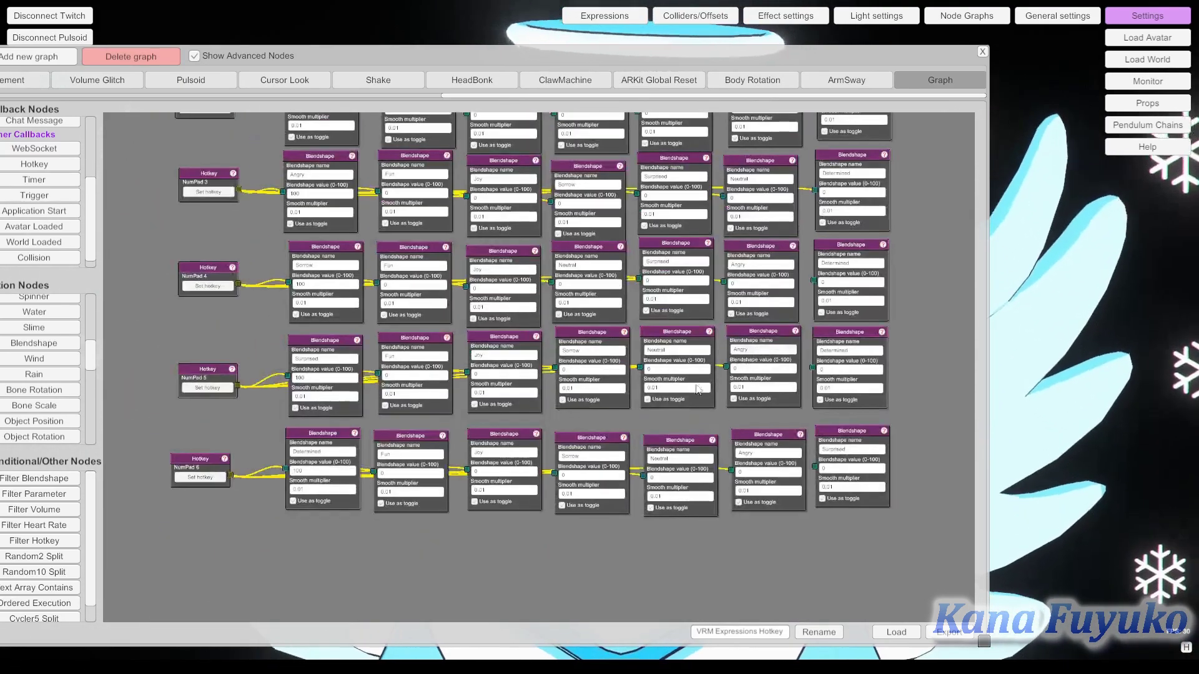
{"action": "left_click_drag", "start_coordinate": [338, 268], "coordinate": [289, 294]}
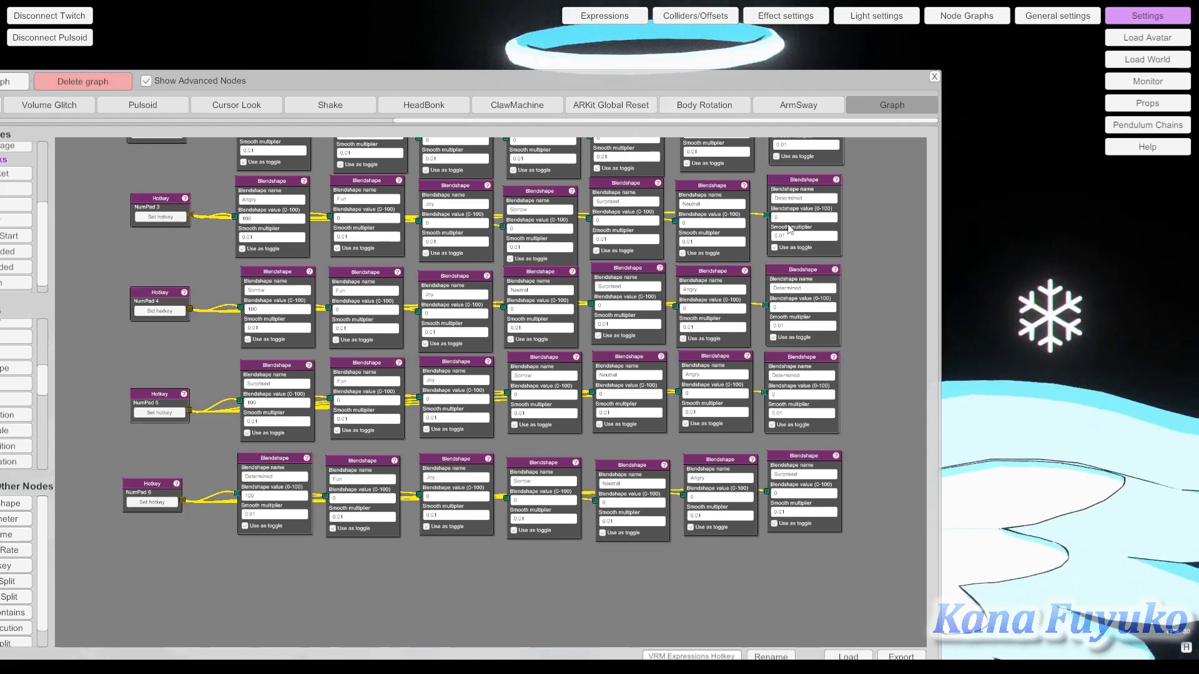
{"action": "scroll", "coordinate": [730, 359], "scroll_direction": "up", "scroll_amount": 5}
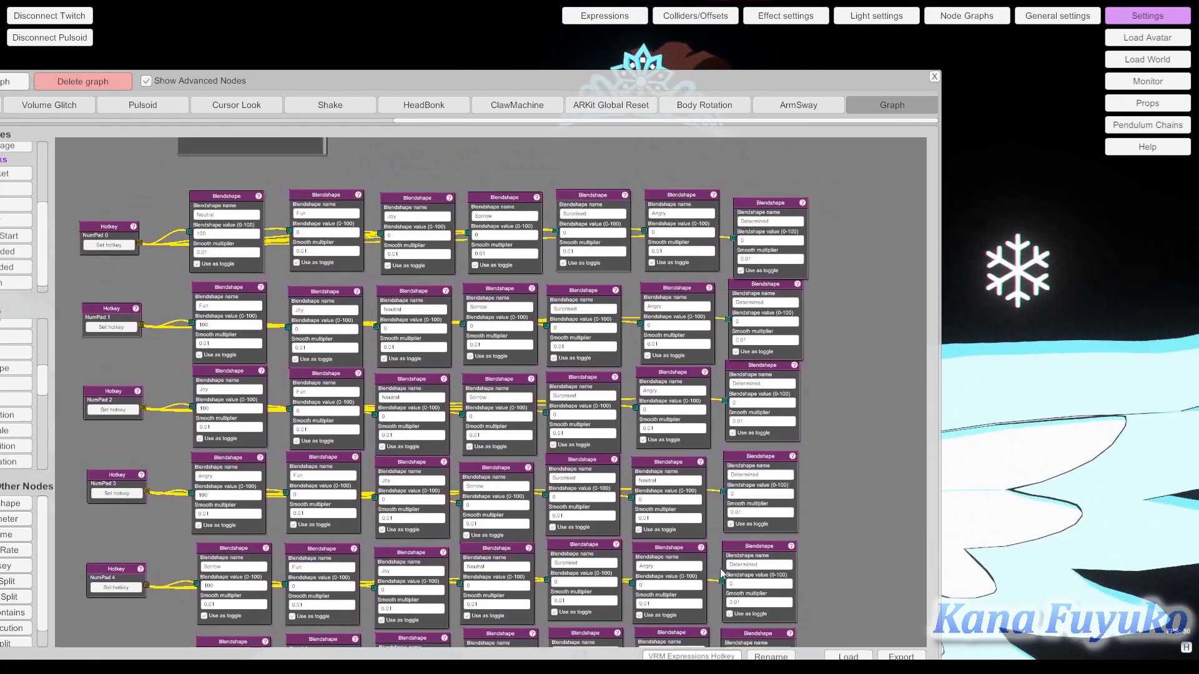
Shrink the Graph window from its corner and reposition it beside the avatar's face
{"action": "left_click_drag", "start_coordinate": [721, 568], "coordinate": [808, 259]}
{"action": "left_click_drag", "start_coordinate": [788, 72], "coordinate": [719, 20]}
{"action": "left_click_drag", "start_coordinate": [868, 613], "coordinate": [610, 550]}
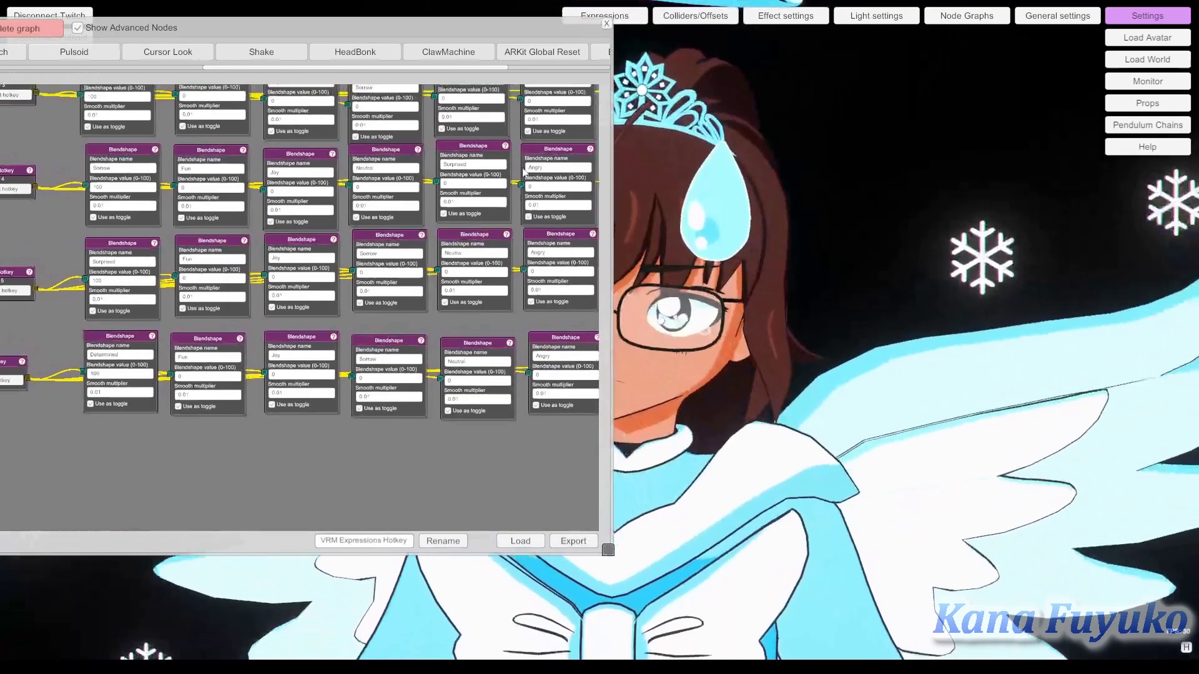
{"action": "left_click_drag", "start_coordinate": [401, 27], "coordinate": [215, 40]}
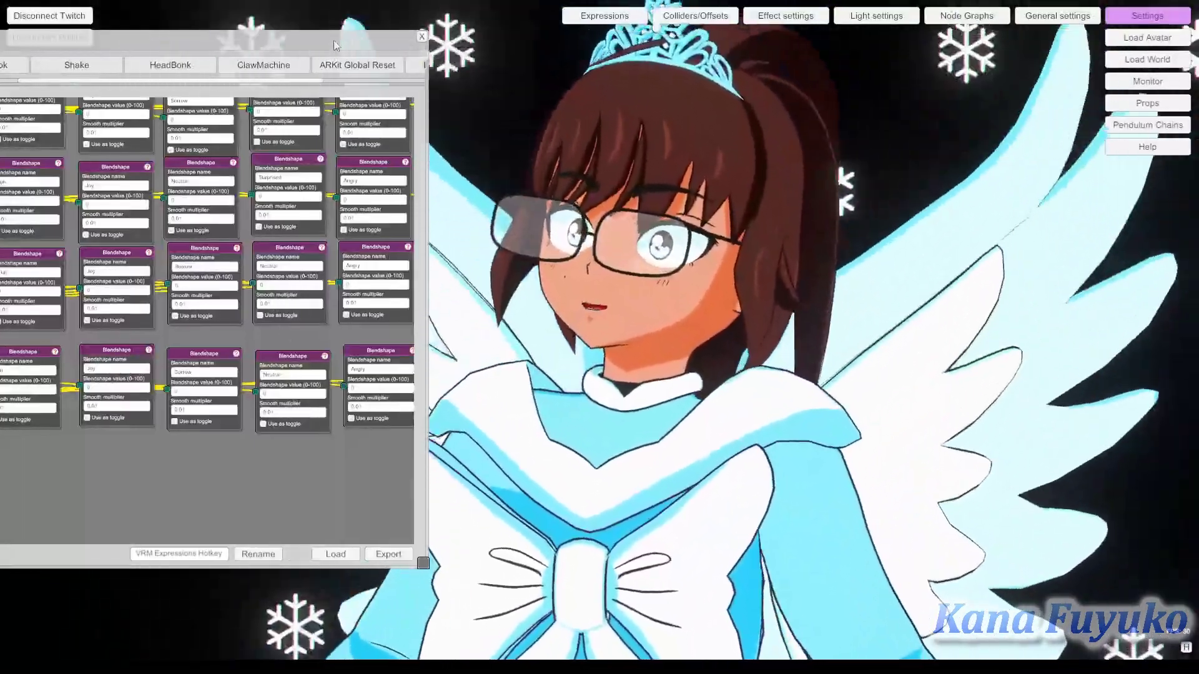
{"action": "left_click_drag", "start_coordinate": [335, 40], "coordinate": [497, 79]}
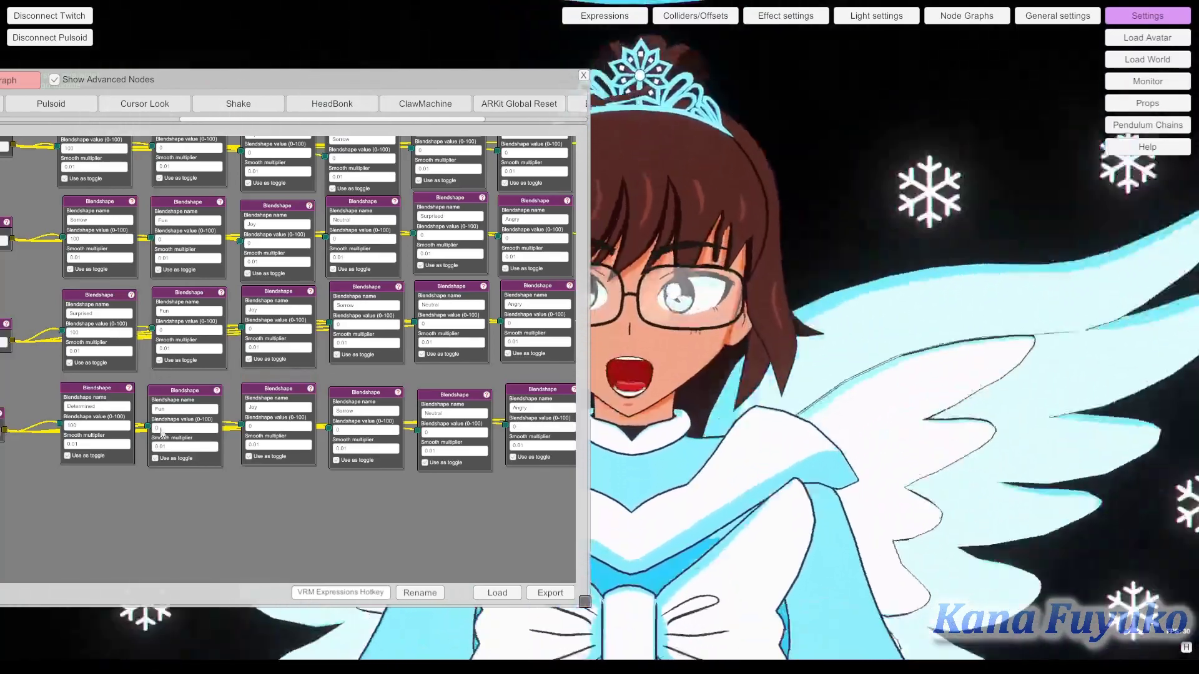
Zoom and pan to the leftmost nodes, then close the Node Graphs window
{"action": "scroll", "coordinate": [291, 407], "scroll_direction": "down", "scroll_amount": 5}
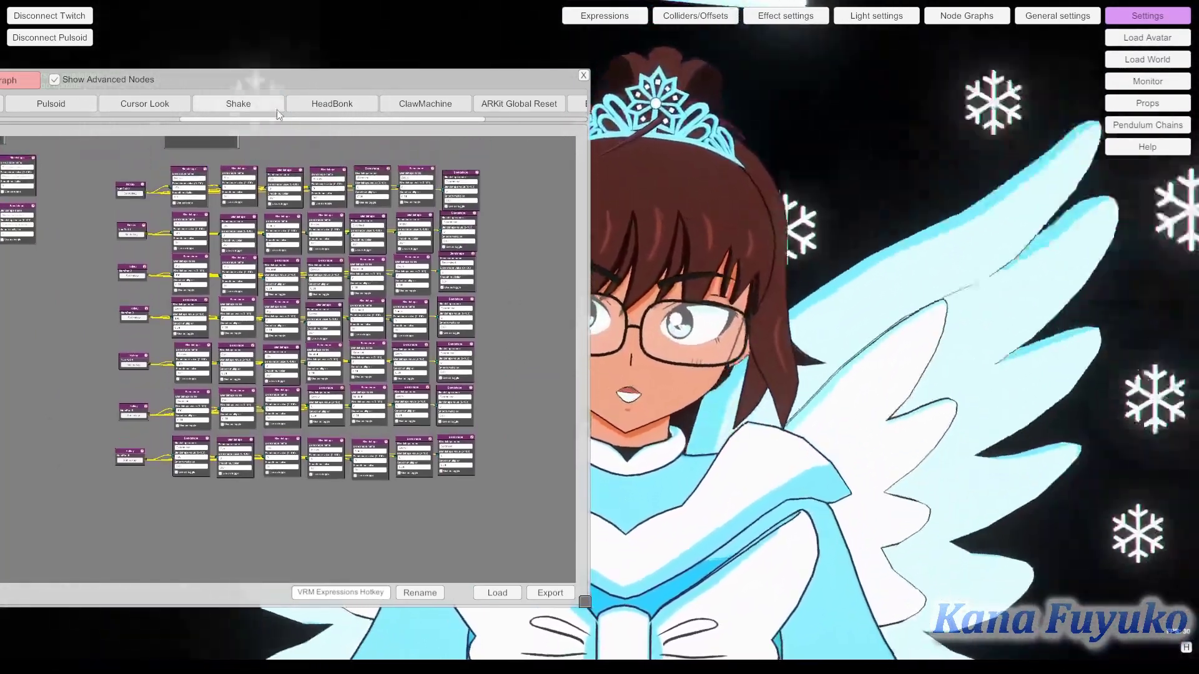
{"action": "scroll", "coordinate": [327, 107], "scroll_direction": "up", "scroll_amount": 3}
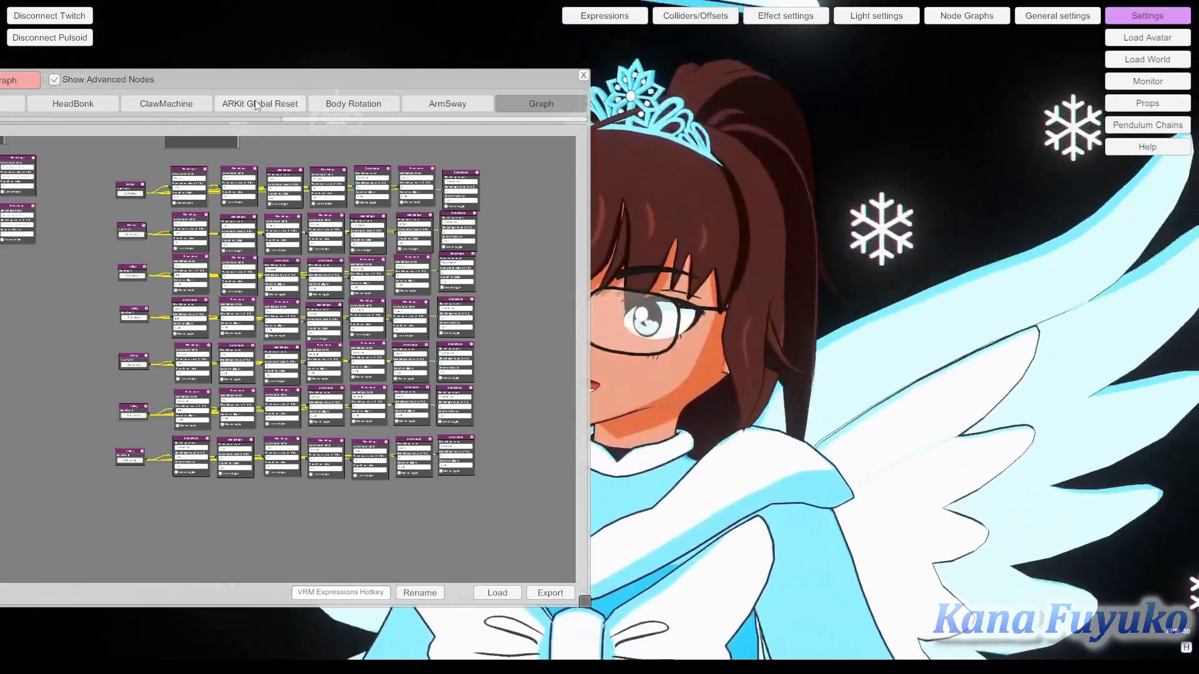
{"action": "left_click_drag", "start_coordinate": [312, 84], "coordinate": [363, 85]}
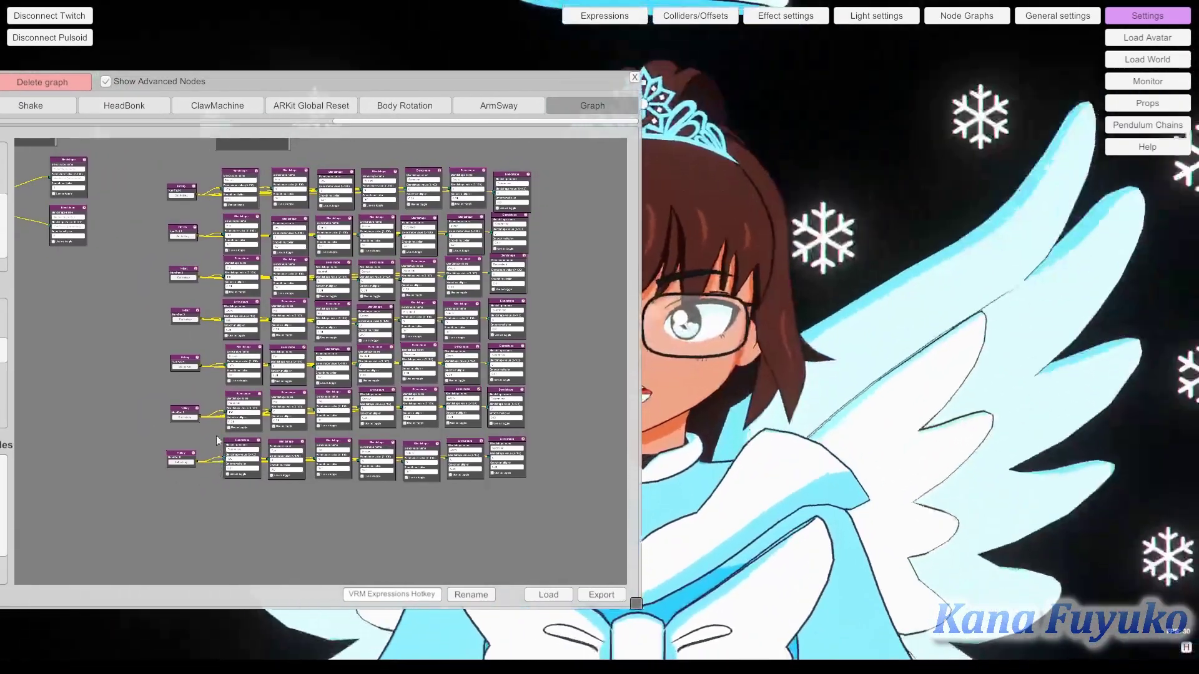
{"action": "scroll", "coordinate": [218, 498], "scroll_direction": "up", "scroll_amount": 2}
{"action": "left_click_drag", "start_coordinate": [218, 498], "coordinate": [291, 508]}
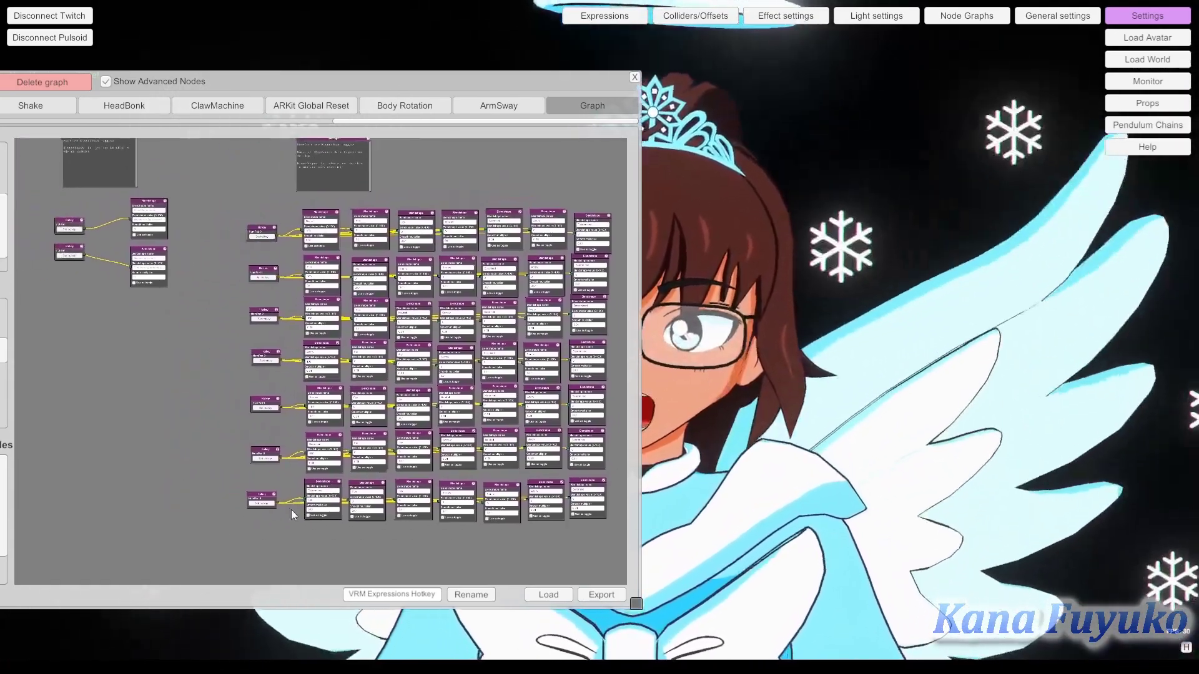
{"action": "scroll", "coordinate": [170, 257], "scroll_direction": "up", "scroll_amount": 6}
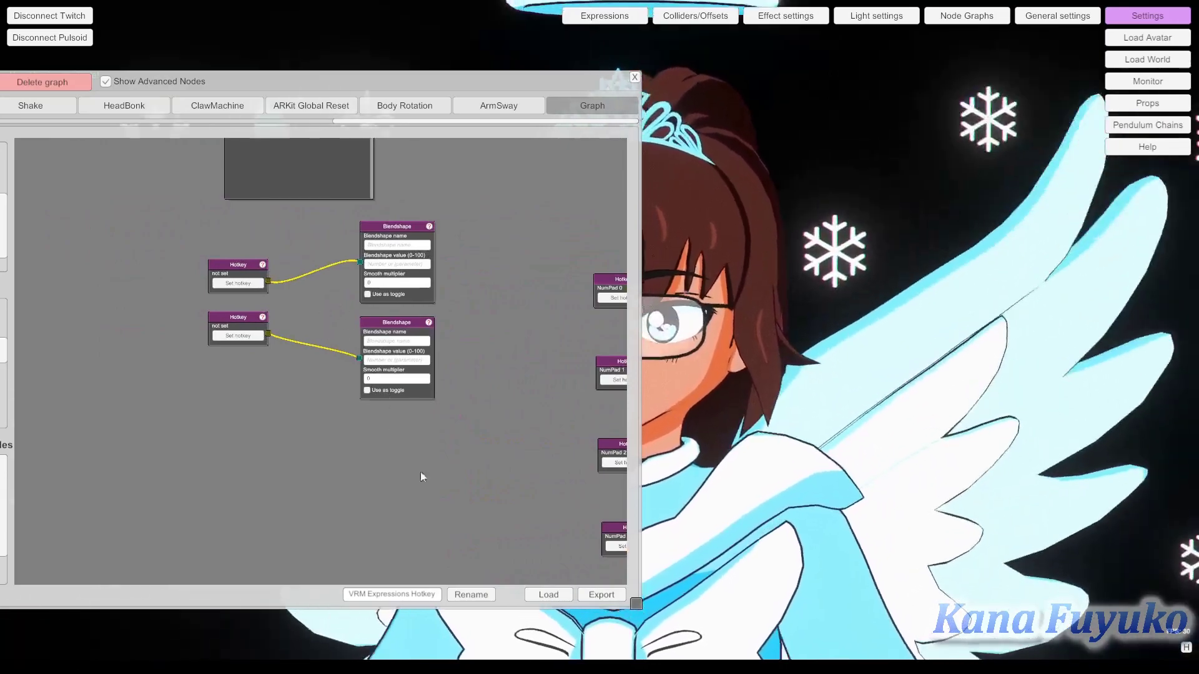
{"action": "scroll", "coordinate": [160, 281], "scroll_direction": "down", "scroll_amount": 5}
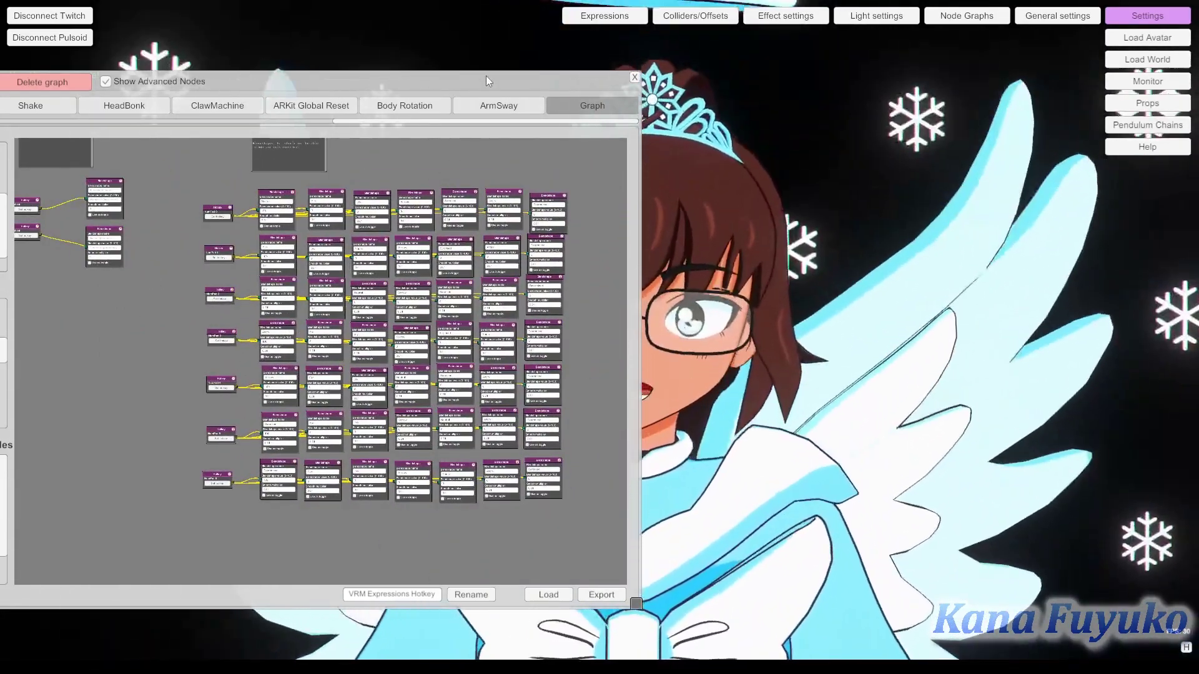
{"action": "left_click_drag", "start_coordinate": [477, 84], "coordinate": [691, 106]}
{"action": "left_click", "coordinate": [825, 98]}
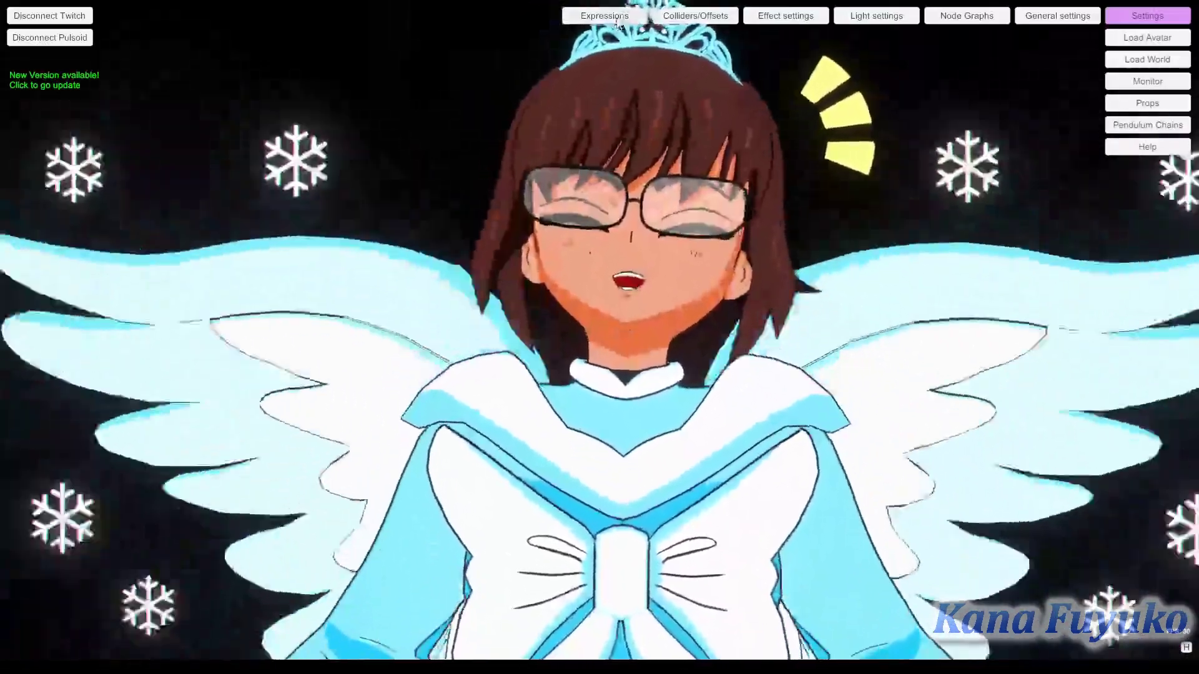
{"action": "left_click", "coordinate": [605, 16]}
{"action": "left_click_drag", "start_coordinate": [529, 269], "coordinate": [272, 279]}
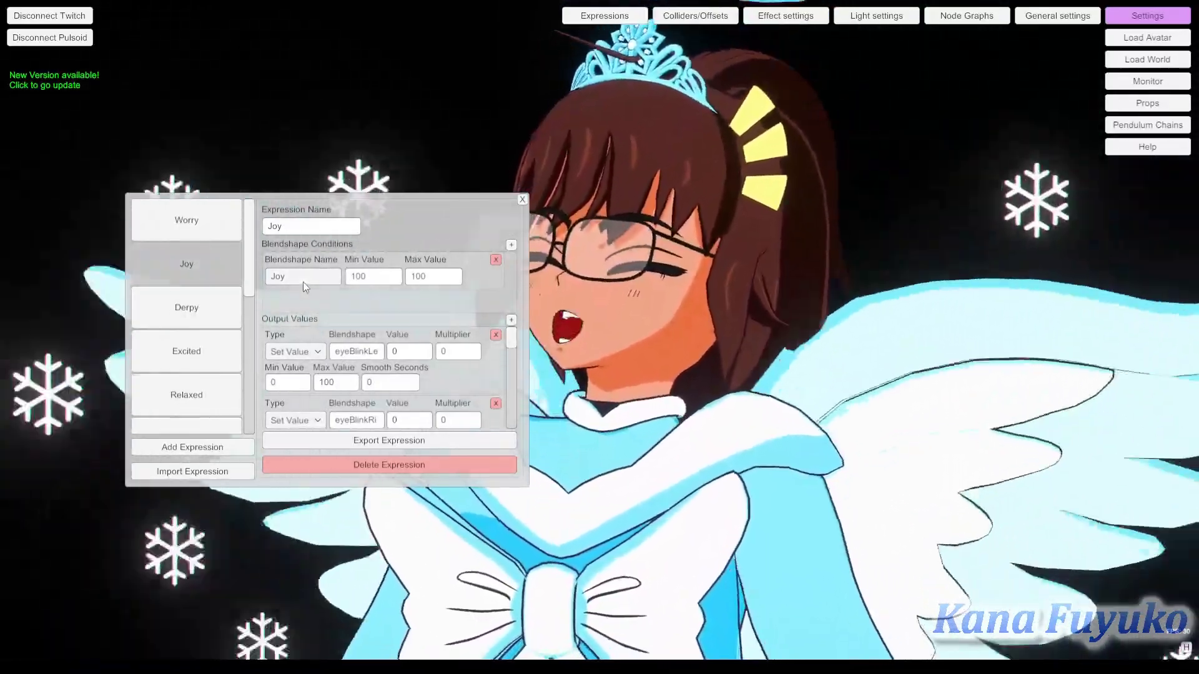
{"action": "scroll", "coordinate": [333, 362], "scroll_direction": "down", "scroll_amount": 1}
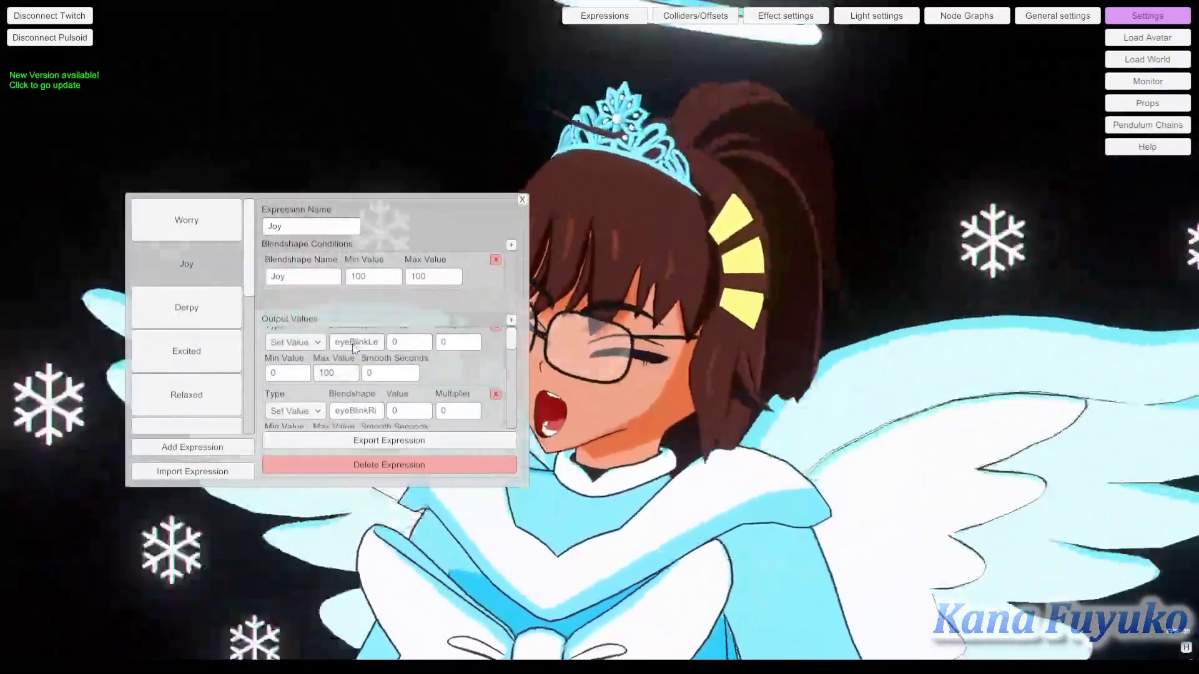
{"action": "scroll", "coordinate": [346, 365], "scroll_direction": "up", "scroll_amount": 1}
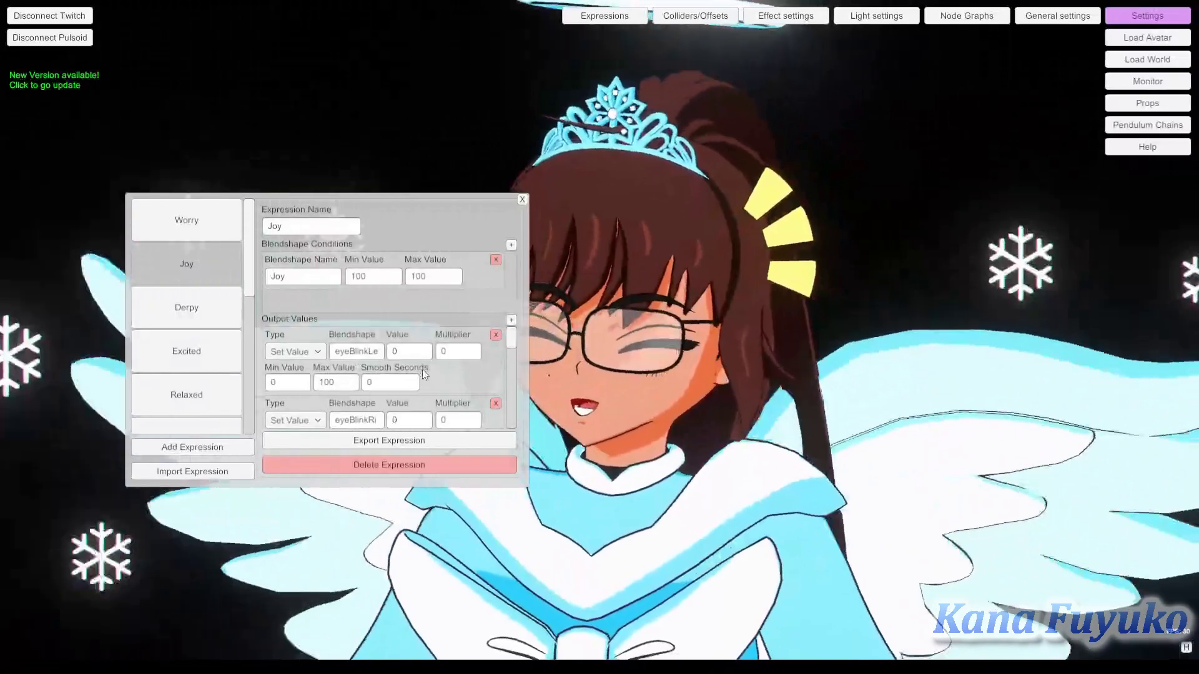
{"action": "scroll", "coordinate": [421, 368], "scroll_direction": "down", "scroll_amount": 1}
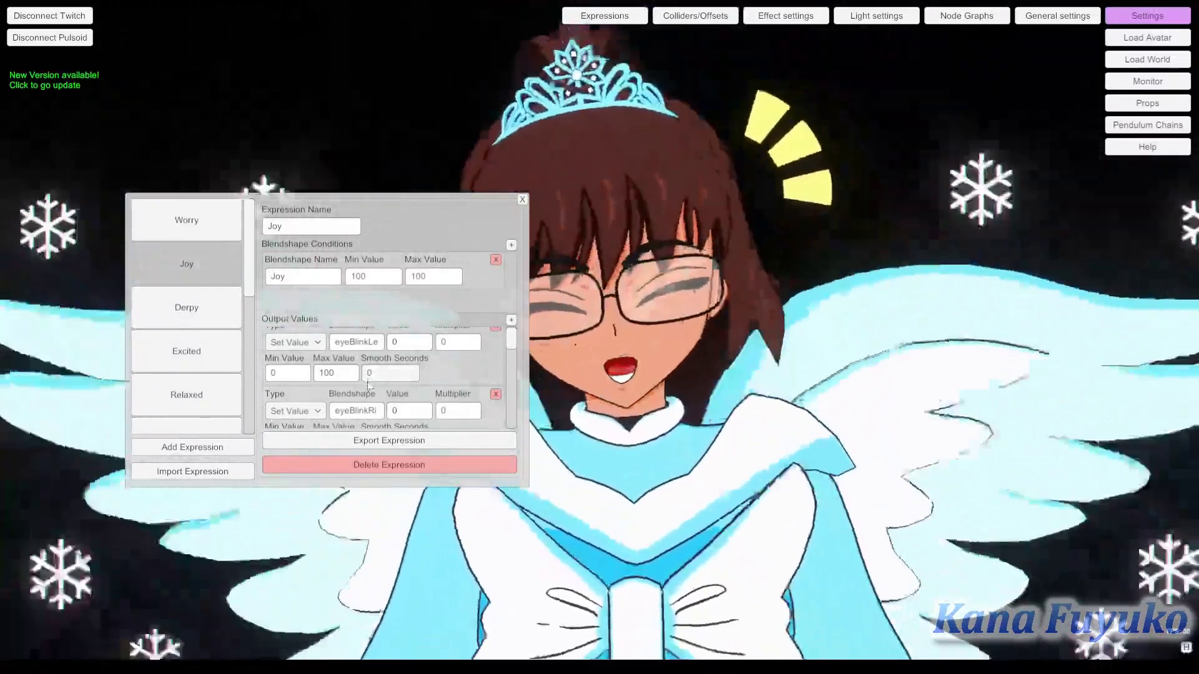
{"action": "scroll", "coordinate": [375, 374], "scroll_direction": "down", "scroll_amount": 4}
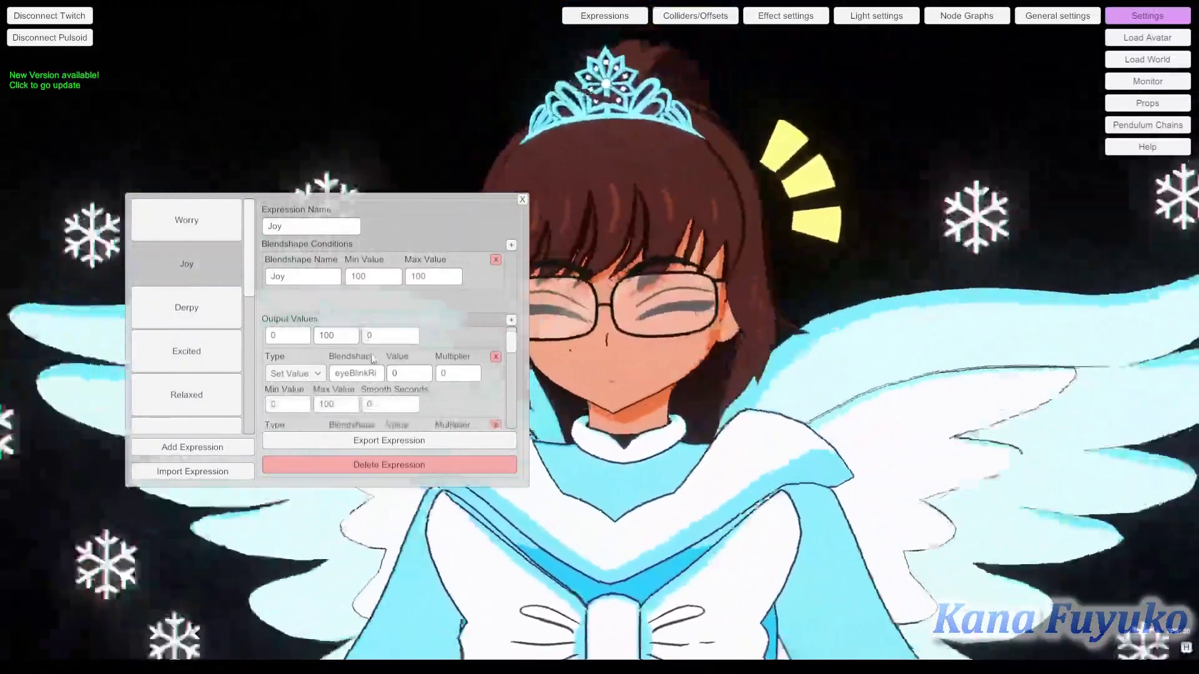
{"action": "scroll", "coordinate": [403, 370], "scroll_direction": "down", "scroll_amount": 1}
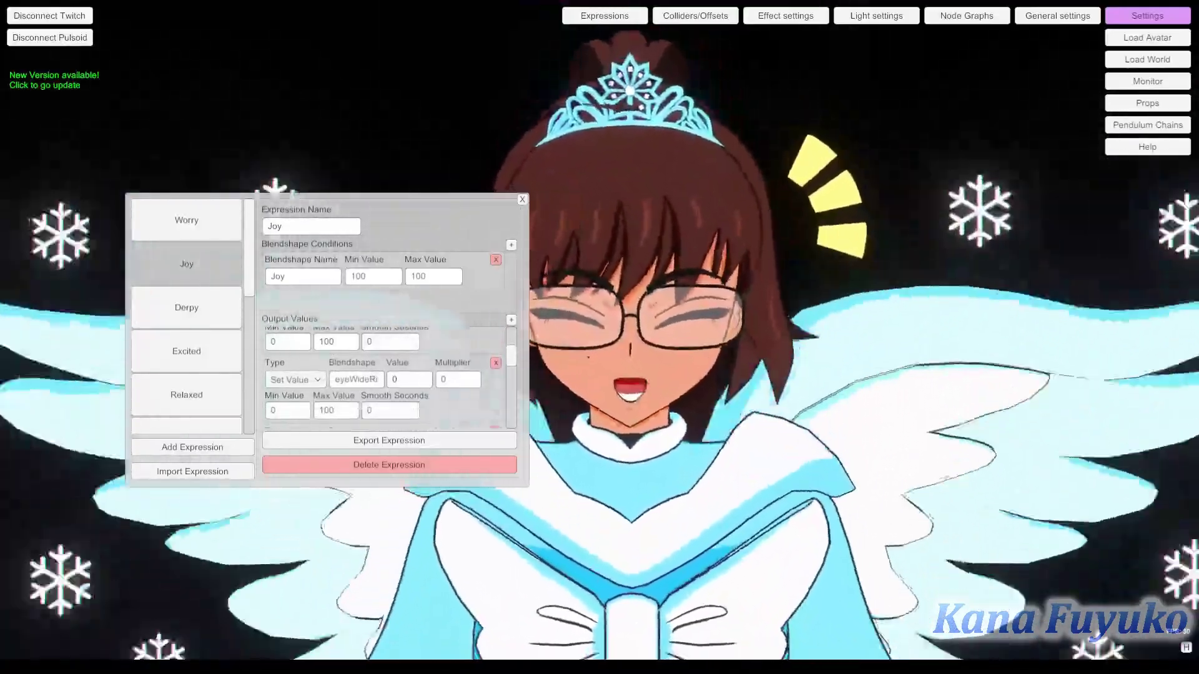
{"action": "left_click", "coordinate": [522, 199]}
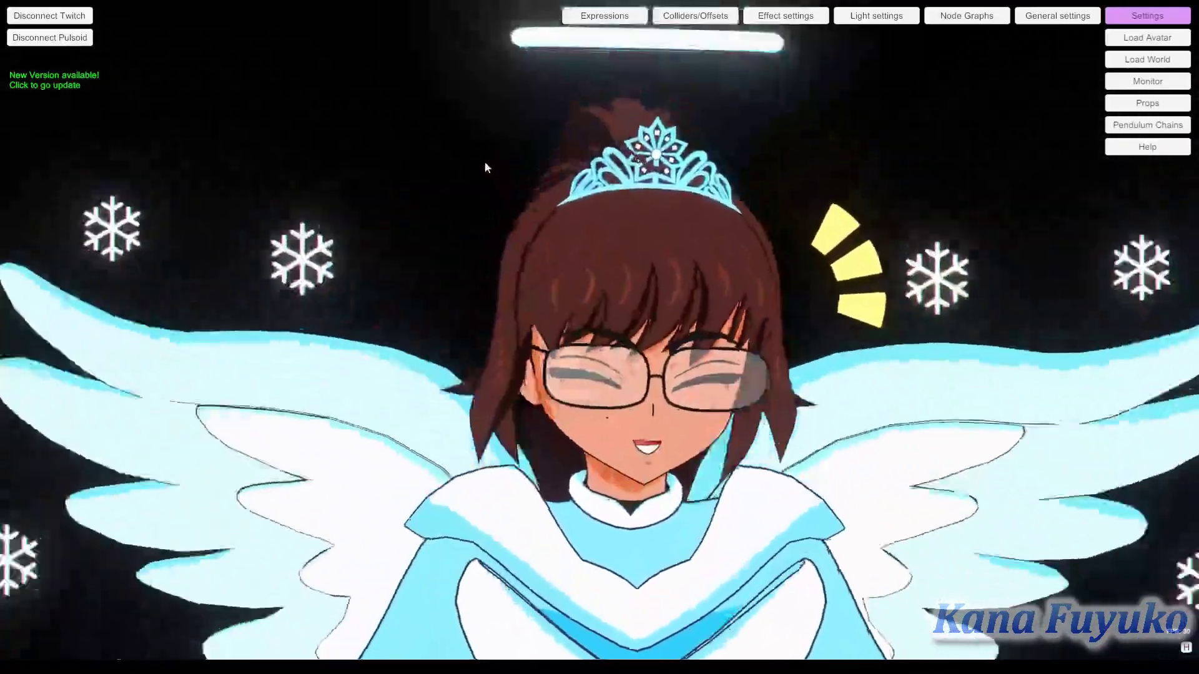